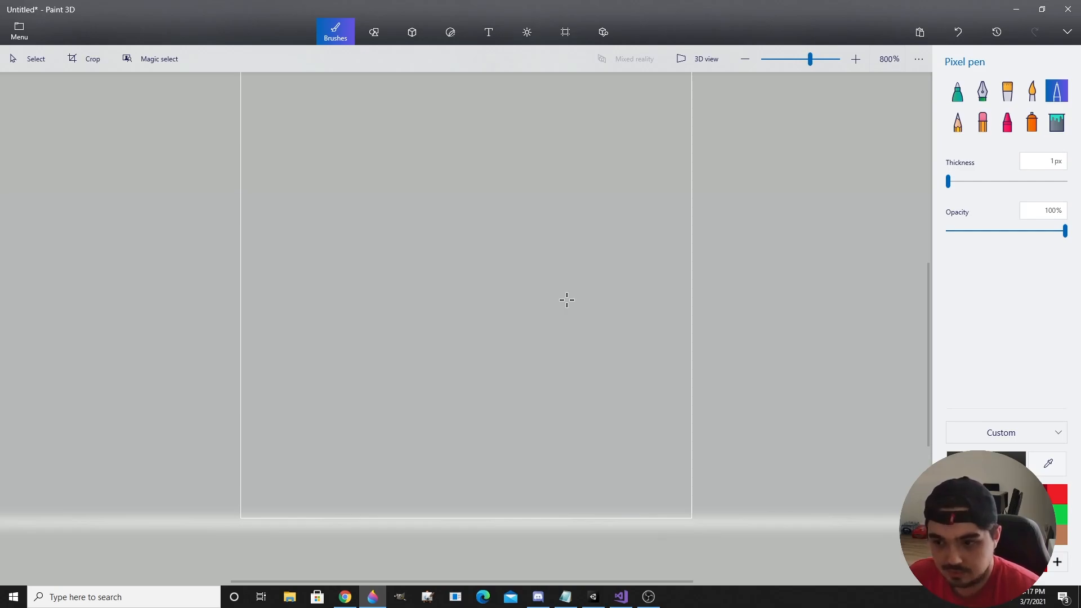
{"action": "scroll", "coordinate": [567, 299], "scroll_direction": "up", "scroll_amount": 2, "text": "ctrl"}
{"action": "mouse_move", "coordinate": [607, 263]}
{"action": "left_mouse_down"}
{"action": "mouse_move", "coordinate": [572, 232]}
{"action": "mouse_move", "coordinate": [509, 288]}
{"action": "left_mouse_up"}
{"action": "key", "text": "ctrl+z"}
{"action": "mouse_move", "coordinate": [539, 244]}
{"action": "left_mouse_down"}
{"action": "mouse_move", "coordinate": [492, 277]}
{"action": "mouse_move", "coordinate": [568, 319]}
{"action": "mouse_move", "coordinate": [591, 282]}
{"action": "left_mouse_up"}
{"action": "key", "text": "ctrl+z"}
{"action": "left_click", "coordinate": [554, 245]}
Draw a small black circle outline with a line thickness of 2 px slightly right of the canvas centre
{"action": "left_click", "coordinate": [374, 32]}
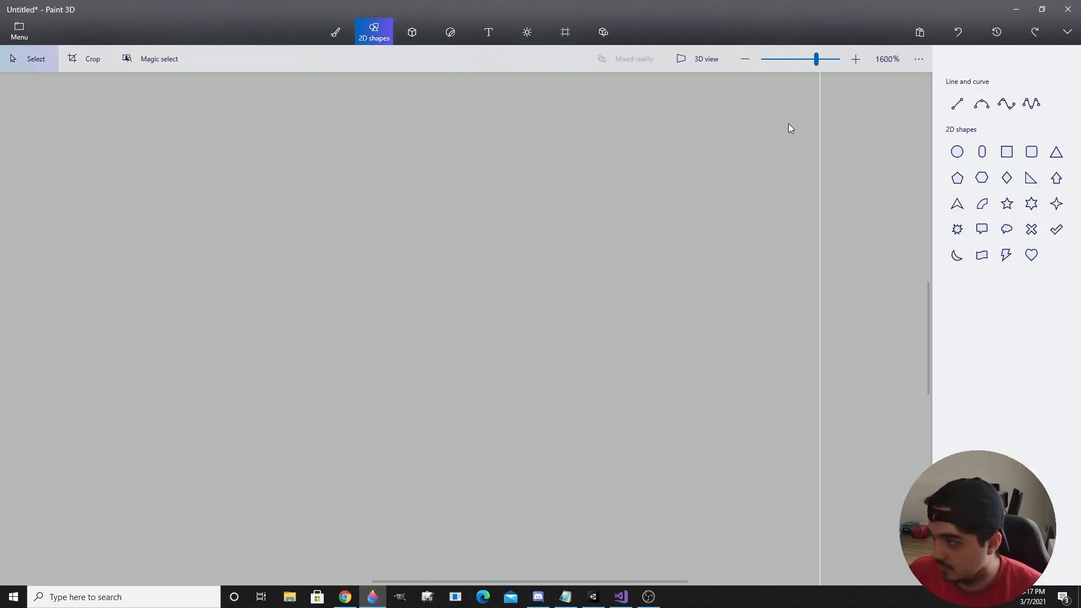
{"action": "left_click", "coordinate": [957, 152]}
{"action": "mouse_move", "coordinate": [440, 261]}
{"action": "left_mouse_down"}
{"action": "mouse_move", "coordinate": [620, 418]}
{"action": "mouse_move", "coordinate": [572, 429]}
{"action": "mouse_move", "coordinate": [575, 392]}
{"action": "left_mouse_up"}
{"action": "left_click", "coordinate": [1046, 211]}
{"action": "left_click", "coordinate": [1044, 192]}
{"action": "type", "text": "2"}
{"action": "left_click", "coordinate": [444, 78]}
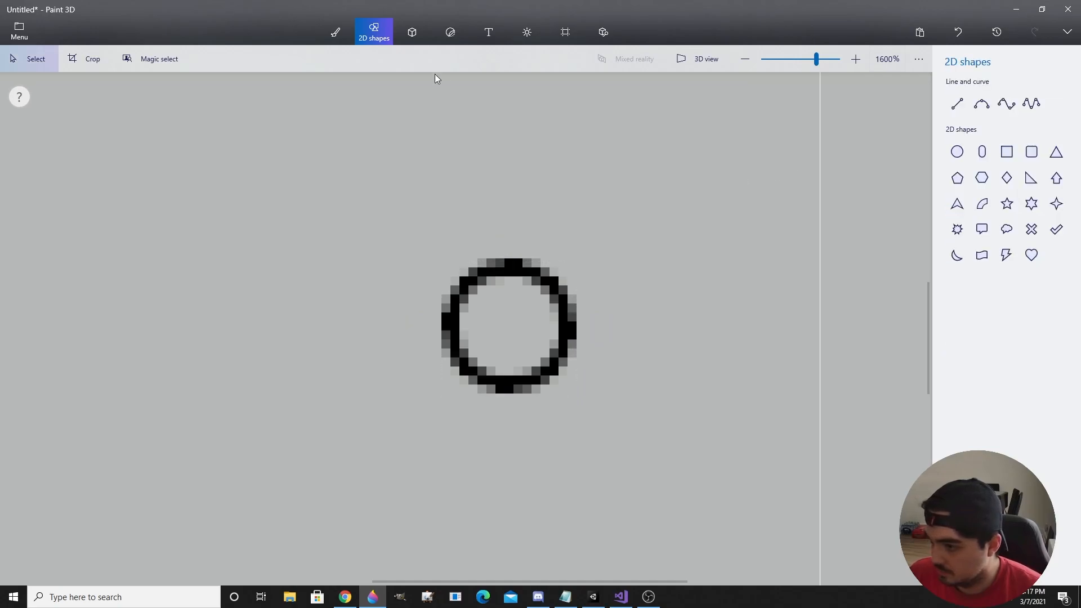
Fill the inside of the circle with white
{"action": "left_click", "coordinate": [335, 31]}
{"action": "left_click", "coordinate": [1057, 121]}
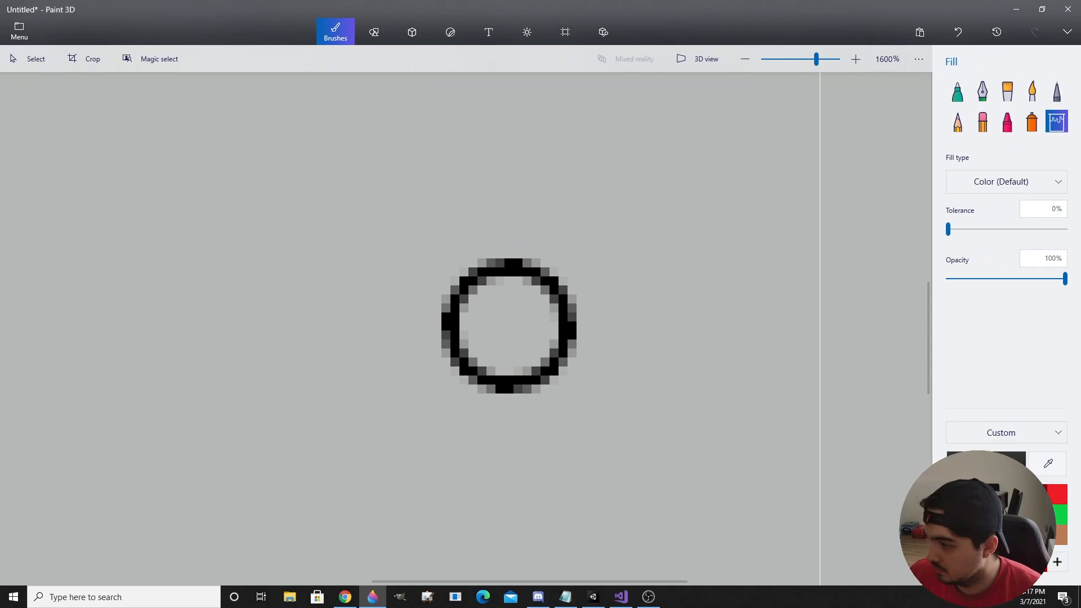
{"action": "left_click", "coordinate": [532, 331]}
{"action": "scroll", "coordinate": [532, 331], "scroll_direction": "down", "scroll_amount": 3}
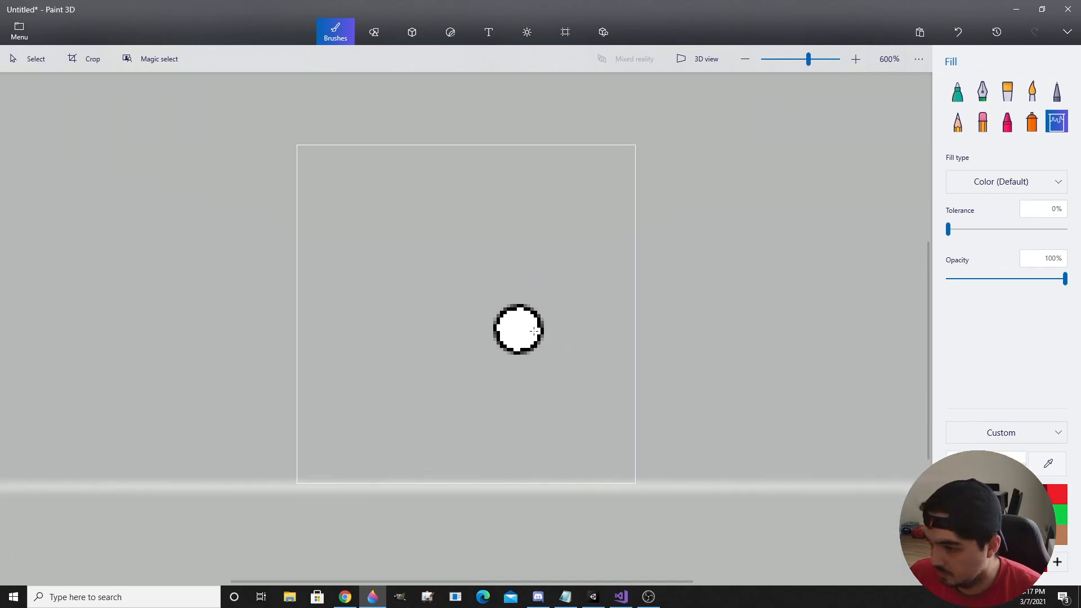
{"action": "scroll", "coordinate": [543, 232], "scroll_direction": "up", "scroll_amount": 1}
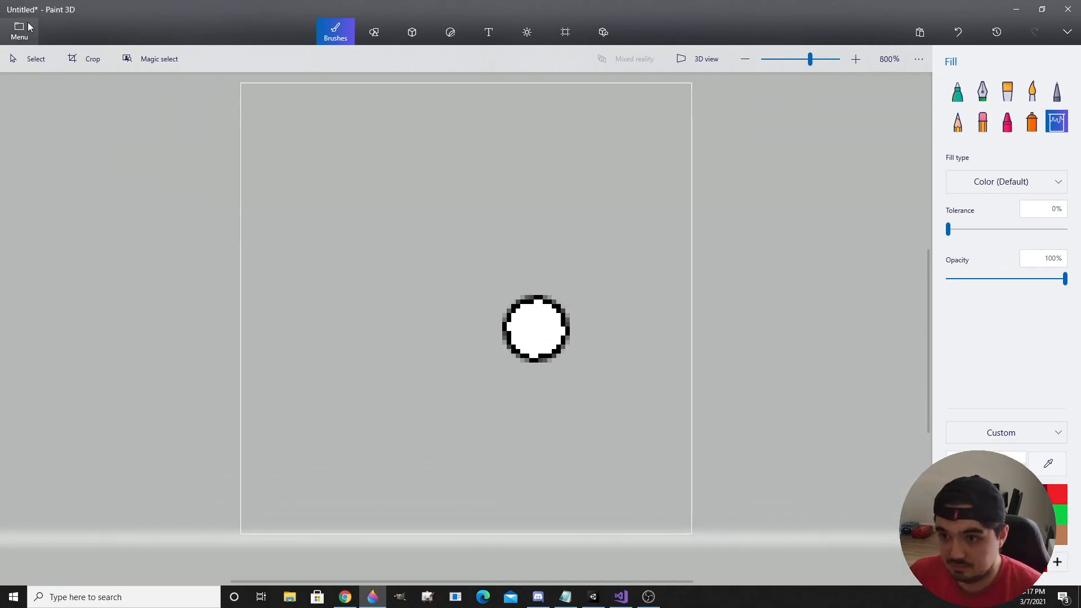
Start saving the image and create and open a new Player folder inside the project's Assets folder
{"action": "key", "text": "ctrl+s"}
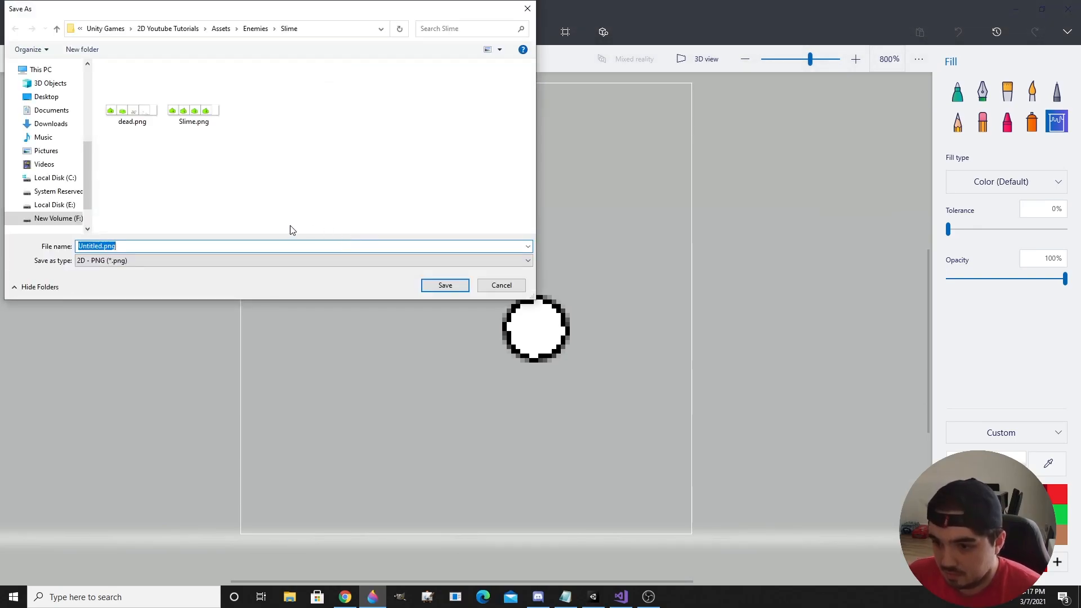
{"action": "left_click", "coordinate": [221, 29]}
{"action": "right_click", "coordinate": [295, 179]}
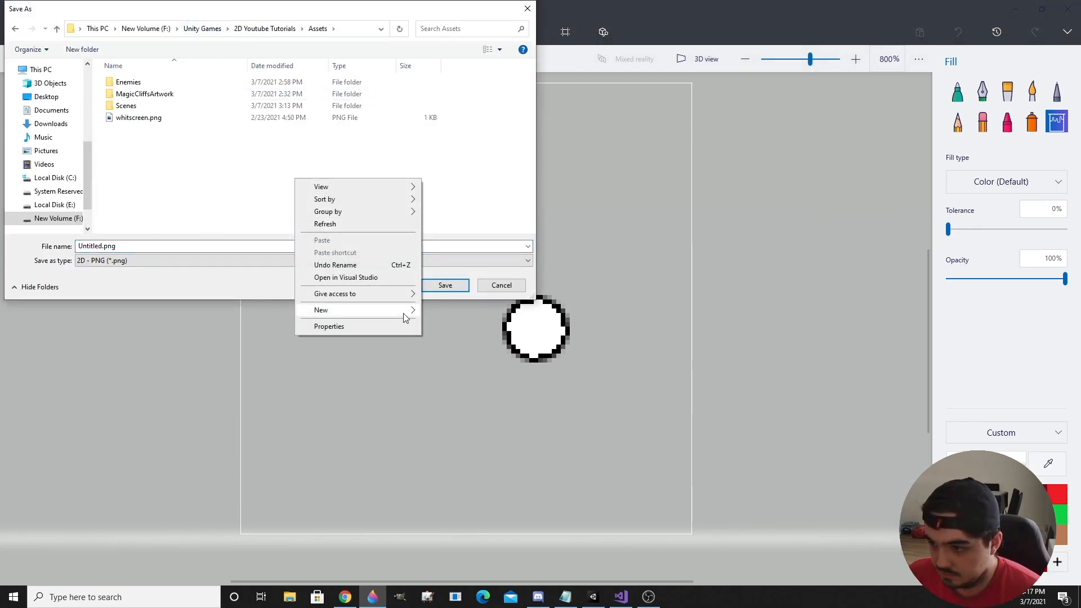
{"action": "left_click", "coordinate": [435, 313]}
{"action": "type", "text": "Pla"}
{"action": "key", "text": "Return"}
{"action": "double_click", "coordinate": [292, 107]}
Save the circle drawing as a PNG named Hand in the Player folder
{"action": "left_click", "coordinate": [192, 249]}
{"action": "type", "text": "Player"}
{"action": "key", "text": "Return"}
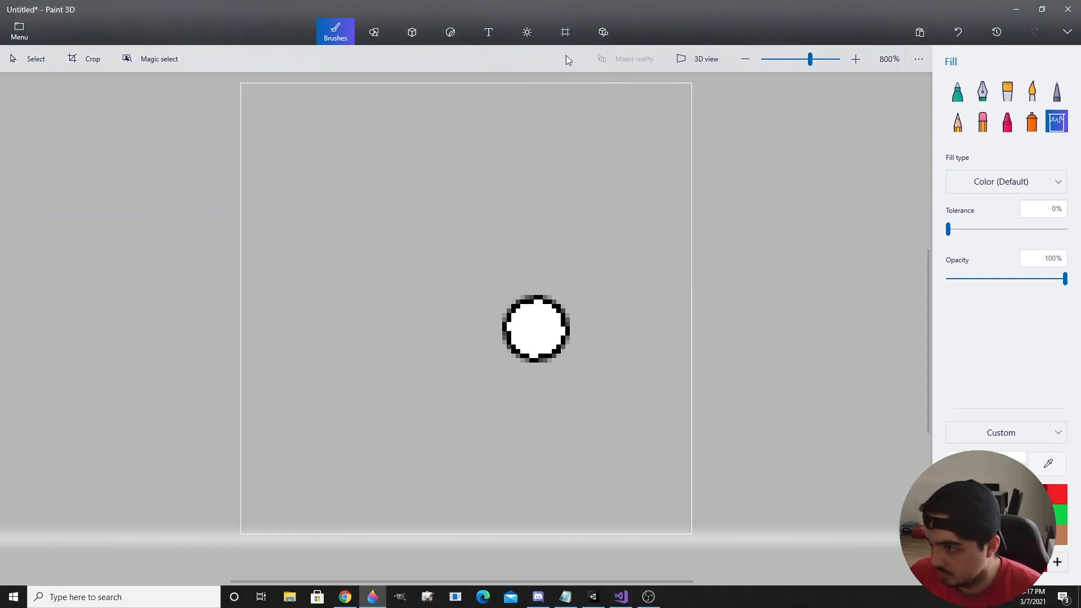
Select the area around the white circle and delete it to clear the canvas
{"action": "left_click", "coordinate": [27, 60]}
{"action": "left_click_drag", "start_coordinate": [477, 222], "coordinate": [572, 367]}
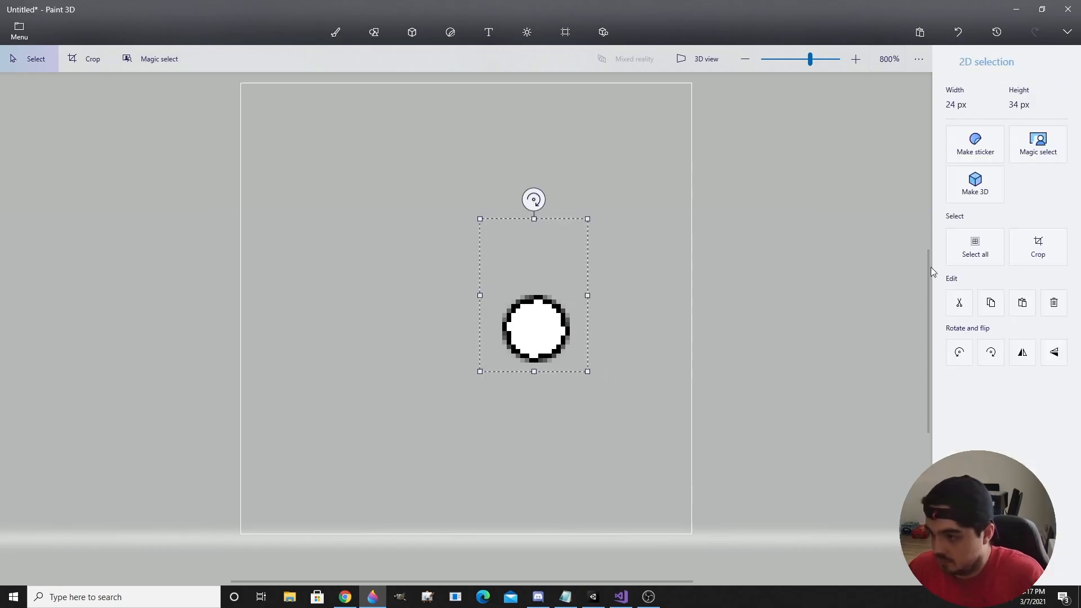
{"action": "key", "text": "Delete"}
Draw a closed black foot outline with a flat sole near the canvas's lower edge using the 1 px Pixel pen
{"action": "left_click", "coordinate": [1057, 92]}
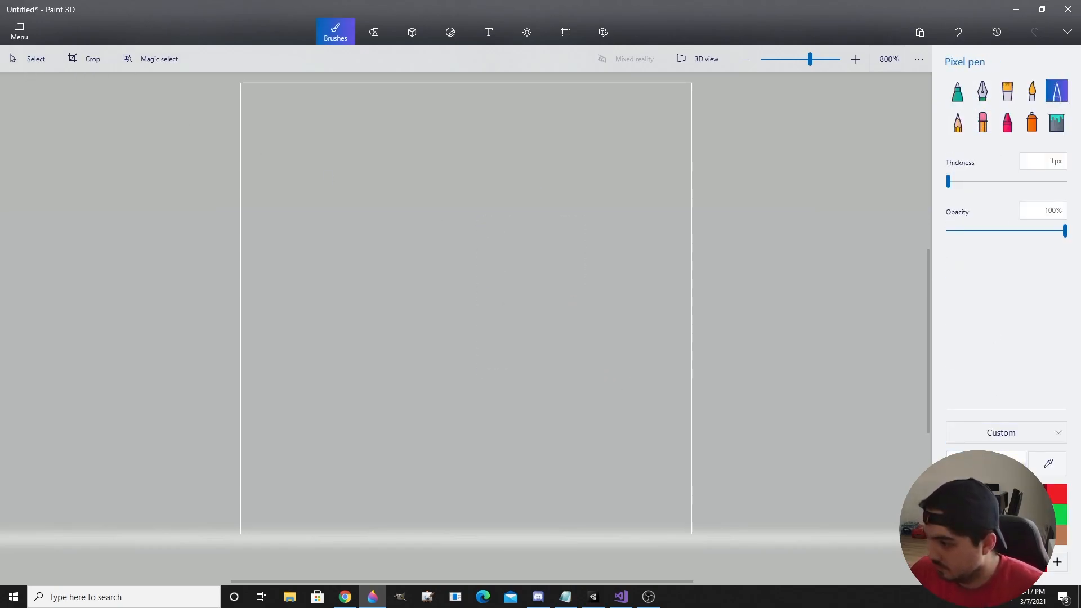
{"action": "scroll", "coordinate": [356, 524], "scroll_direction": "up", "scroll_amount": 3, "text": "ctrl"}
{"action": "left_click_drag", "start_coordinate": [353, 415], "coordinate": [517, 425]}
{"action": "key", "text": "ctrl+z"}
{"action": "mouse_move", "coordinate": [350, 423]}
{"action": "left_mouse_down"}
{"action": "mouse_move", "coordinate": [360, 361]}
{"action": "mouse_move", "coordinate": [417, 344]}
{"action": "mouse_move", "coordinate": [483, 370]}
{"action": "mouse_move", "coordinate": [514, 419]}
{"action": "left_mouse_up"}
Mix a darker shade of brown and fill the foot outline with it
{"action": "left_click", "coordinate": [1061, 533]}
{"action": "left_click", "coordinate": [1057, 122]}
{"action": "left_click", "coordinate": [984, 463]}
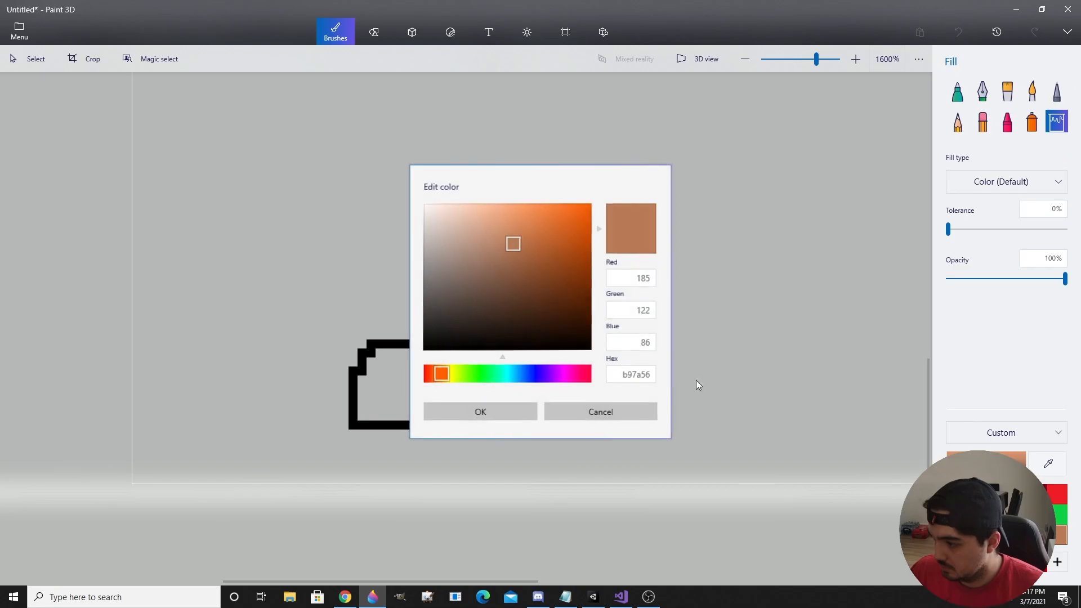
{"action": "left_click", "coordinate": [527, 307]}
{"action": "left_click", "coordinate": [514, 411]}
{"action": "left_click", "coordinate": [424, 390]}
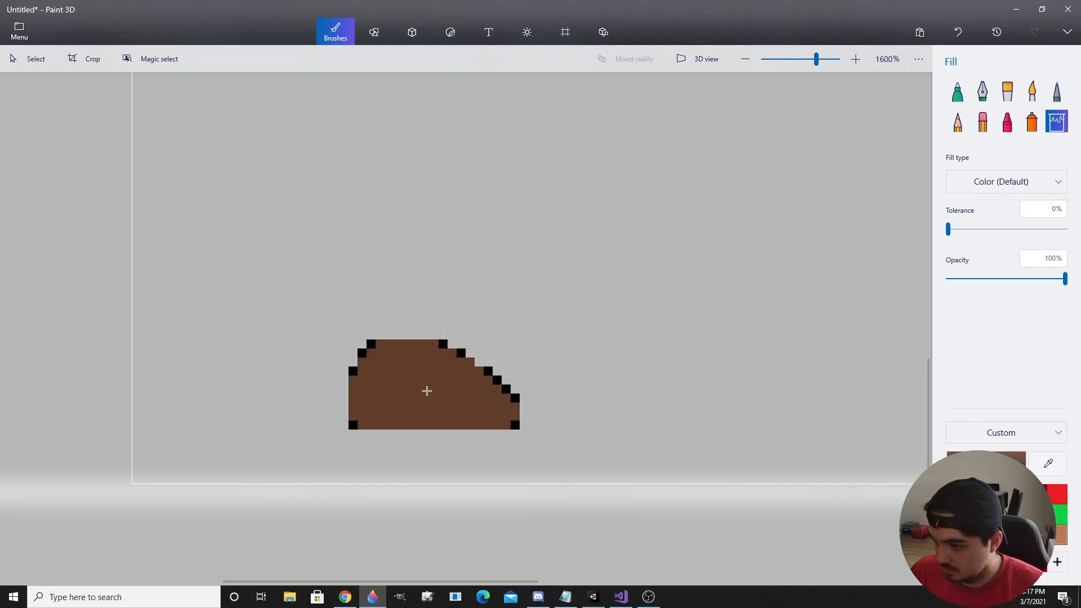
Redraw the foot's outline in black with the 1 px Pixel pen and add short black detail marks inside
{"action": "left_click", "coordinate": [1017, 494]}
{"action": "left_click", "coordinate": [1056, 91]}
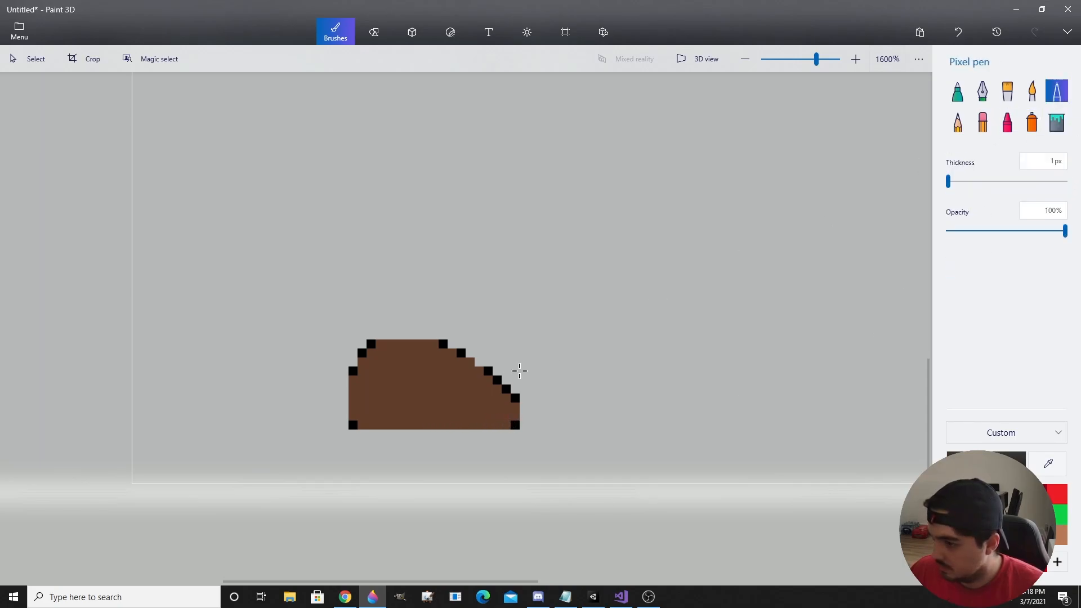
{"action": "mouse_move", "coordinate": [514, 425]}
{"action": "left_mouse_down"}
{"action": "mouse_move", "coordinate": [353, 420]}
{"action": "mouse_move", "coordinate": [361, 359]}
{"action": "mouse_move", "coordinate": [443, 345]}
{"action": "left_mouse_up"}
{"action": "mouse_move", "coordinate": [487, 374]}
{"action": "left_mouse_down"}
{"action": "mouse_move", "coordinate": [513, 403]}
{"action": "mouse_move", "coordinate": [515, 423]}
{"action": "mouse_move", "coordinate": [456, 354]}
{"action": "mouse_move", "coordinate": [443, 390]}
{"action": "mouse_move", "coordinate": [461, 404]}
{"action": "left_mouse_up"}
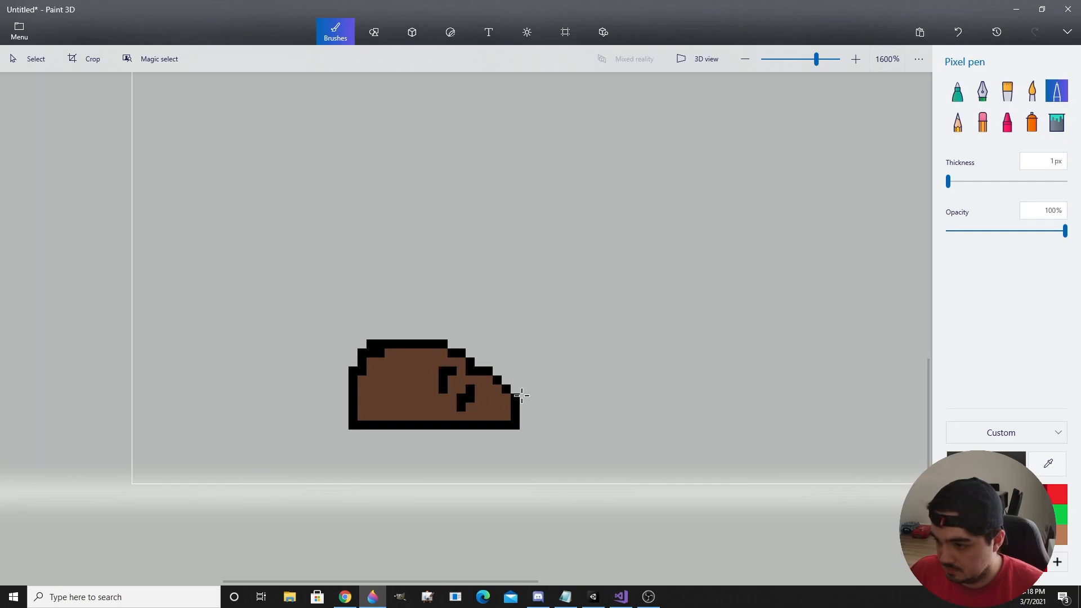
Save the brown foot drawing as foot in the Player folder
{"action": "scroll", "coordinate": [507, 386], "scroll_direction": "down", "scroll_amount": 1}
{"action": "key", "text": "ctrl+s"}
{"action": "type", "text": "f"}
{"action": "key", "text": "Return"}
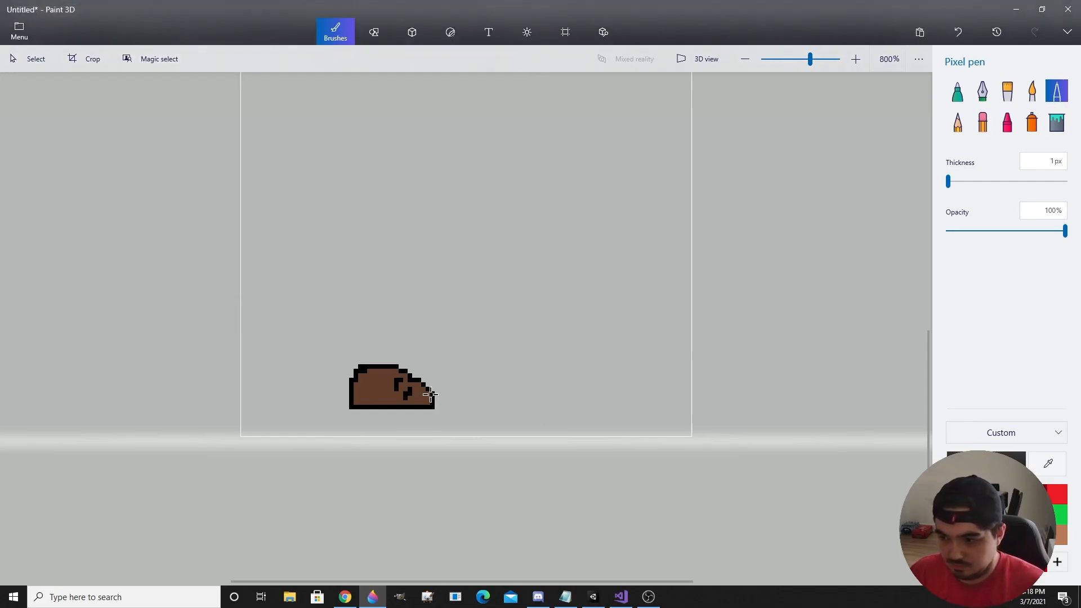
Select the area around the brown foot and delete it to clear the canvas
{"action": "left_click", "coordinate": [17, 61]}
{"action": "mouse_move", "coordinate": [259, 265]}
{"action": "left_mouse_down"}
{"action": "mouse_move", "coordinate": [511, 453]}
{"action": "mouse_move", "coordinate": [582, 492]}
{"action": "left_mouse_up"}
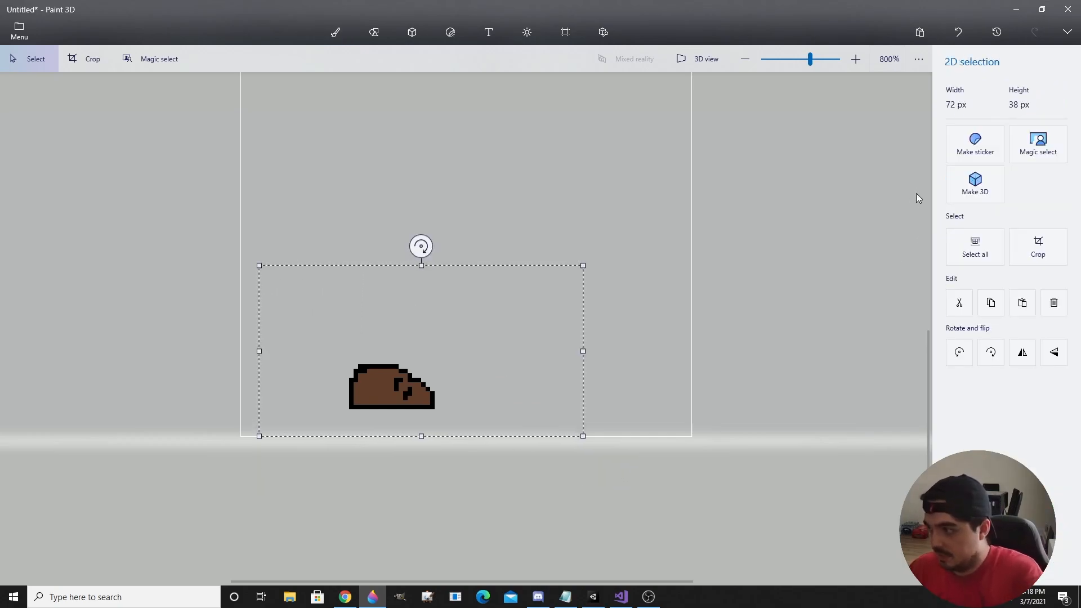
{"action": "key", "text": "Delete"}
Draw a large closed black bird-head outline facing right with the 1 px Pixel pen
{"action": "key", "text": "ctrl+b"}
{"action": "left_click", "coordinate": [1056, 90]}
{"action": "mouse_move", "coordinate": [451, 169]}
{"action": "left_mouse_down"}
{"action": "mouse_move", "coordinate": [380, 213]}
{"action": "mouse_move", "coordinate": [441, 282]}
{"action": "left_mouse_up"}
{"action": "key", "text": "ctrl+z"}
{"action": "mouse_move", "coordinate": [456, 166]}
{"action": "left_mouse_down"}
{"action": "mouse_move", "coordinate": [425, 188]}
{"action": "mouse_move", "coordinate": [416, 248]}
{"action": "mouse_move", "coordinate": [535, 271]}
{"action": "mouse_move", "coordinate": [532, 225]}
{"action": "mouse_move", "coordinate": [508, 189]}
{"action": "mouse_move", "coordinate": [472, 171]}
{"action": "left_mouse_up"}
{"action": "scroll", "coordinate": [476, 192], "scroll_direction": "up", "scroll_amount": 2}
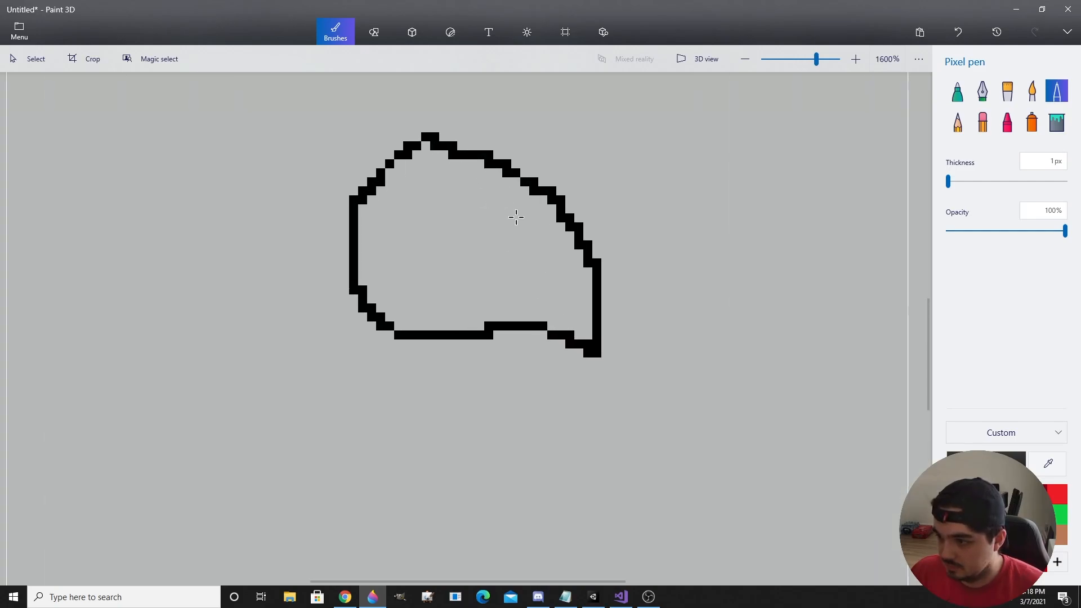
Draw the nostril, beak line and eye on the head, and add a three-feather crest at its upper back
{"action": "left_click_drag", "start_coordinate": [542, 247], "coordinate": [550, 262]}
{"action": "left_click_drag", "start_coordinate": [520, 306], "coordinate": [594, 307]}
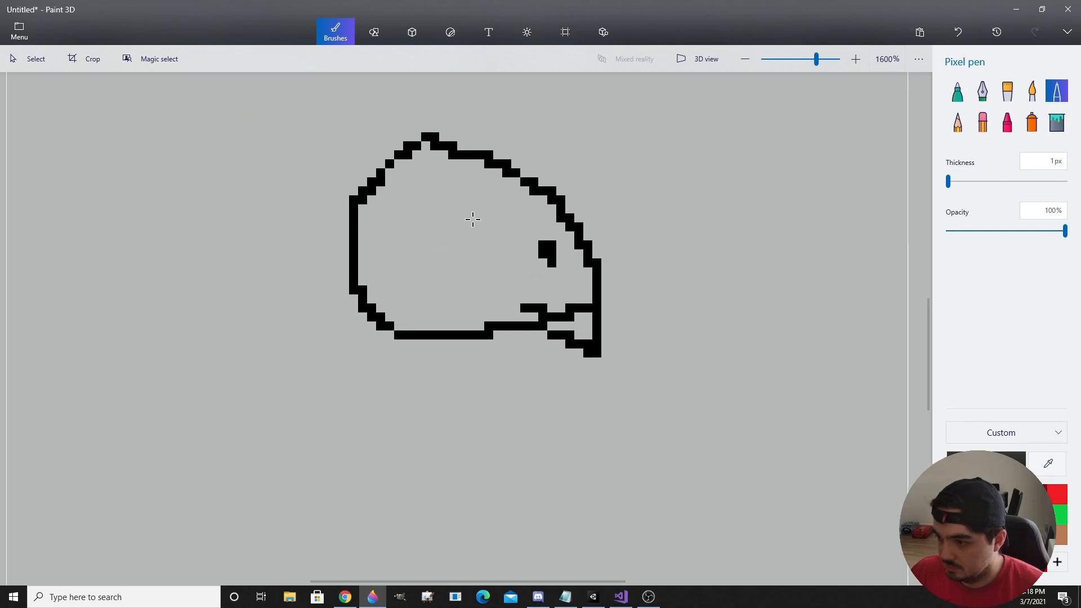
{"action": "mouse_move", "coordinate": [462, 201]}
{"action": "left_mouse_down"}
{"action": "mouse_move", "coordinate": [445, 210]}
{"action": "mouse_move", "coordinate": [468, 228]}
{"action": "mouse_move", "coordinate": [472, 204]}
{"action": "mouse_move", "coordinate": [465, 212]}
{"action": "left_mouse_up"}
{"action": "mouse_move", "coordinate": [444, 139]}
{"action": "left_mouse_down"}
{"action": "mouse_move", "coordinate": [432, 97]}
{"action": "mouse_move", "coordinate": [408, 102]}
{"action": "mouse_move", "coordinate": [407, 145]}
{"action": "mouse_move", "coordinate": [347, 90]}
{"action": "mouse_move", "coordinate": [343, 143]}
{"action": "mouse_move", "coordinate": [366, 186]}
{"action": "mouse_move", "coordinate": [300, 132]}
{"action": "mouse_move", "coordinate": [309, 164]}
{"action": "mouse_move", "coordinate": [363, 217]}
{"action": "left_mouse_up"}
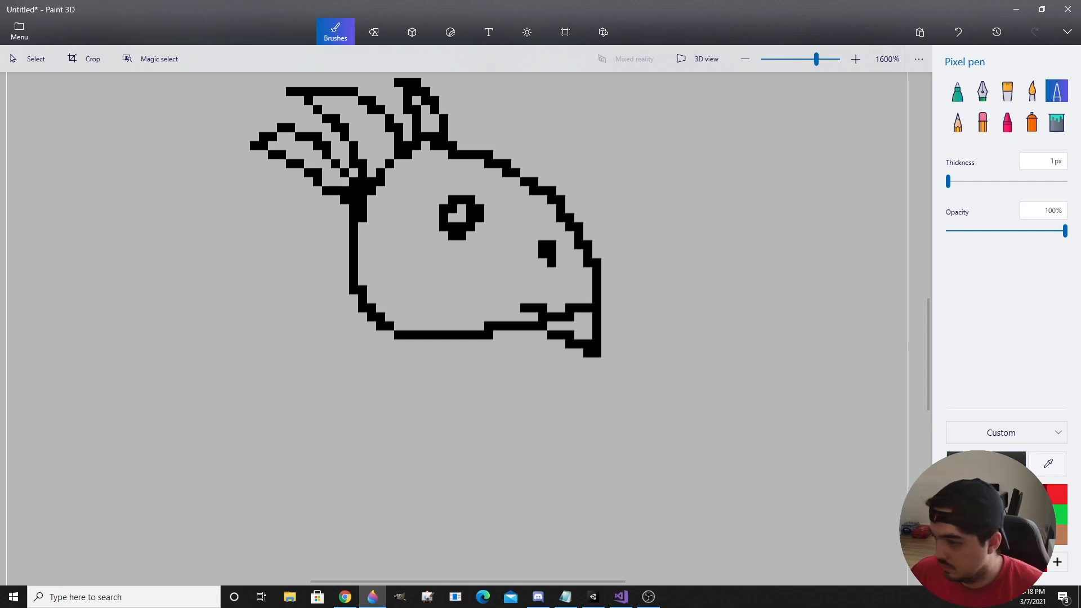
Try to fill the front crest feather with orange
{"action": "scroll", "coordinate": [312, 129], "scroll_direction": "up", "scroll_amount": 3}
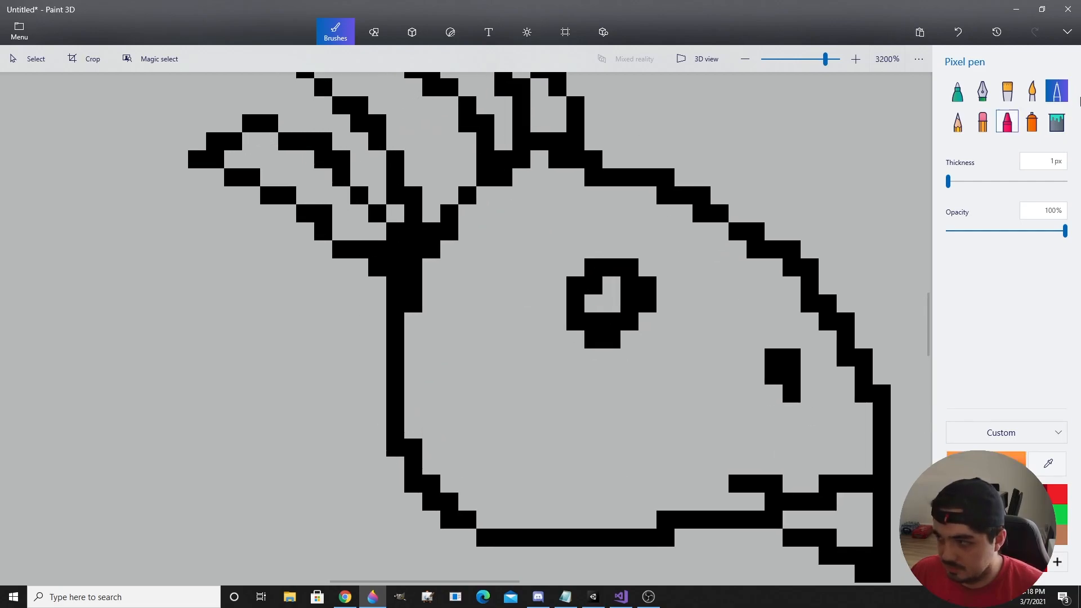
{"action": "left_click", "coordinate": [1056, 121]}
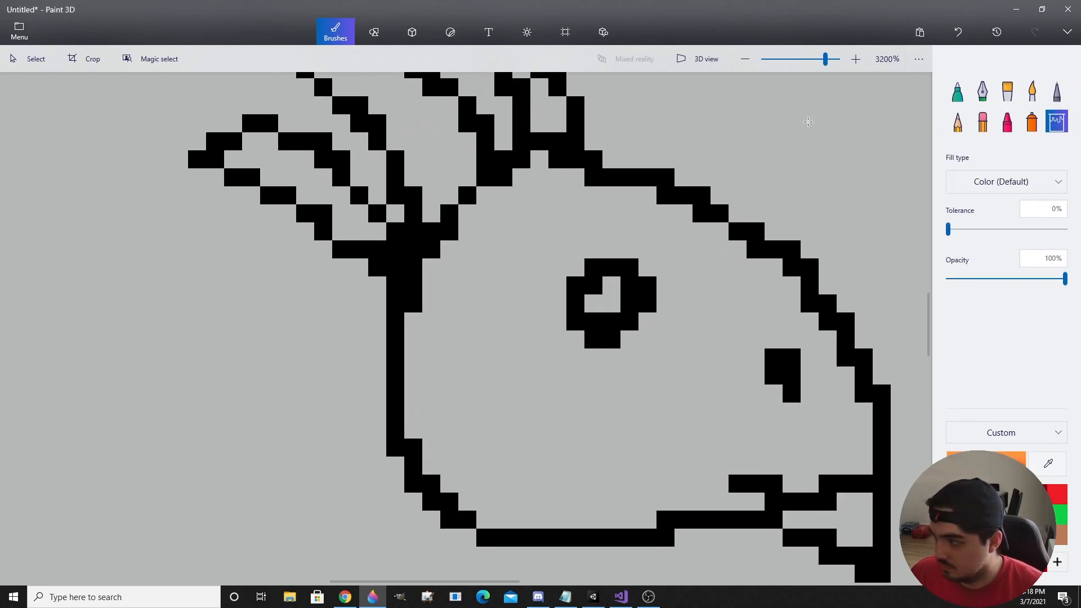
{"action": "left_click", "coordinate": [549, 112]}
{"action": "scroll", "coordinate": [549, 112], "scroll_direction": "up", "scroll_amount": 5}
{"action": "key", "text": "ctrl+z"}
{"action": "left_click", "coordinate": [554, 259]}
{"action": "key", "text": "ctrl+z"}
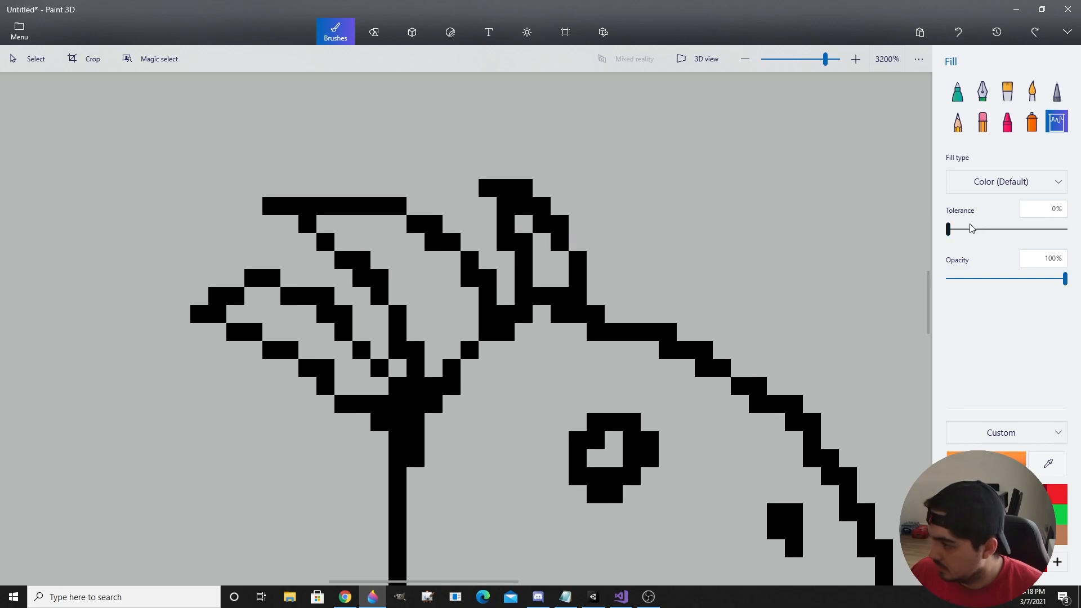
Try the All fill type on the front crest feather, undo the fill and return to Color (Default)
{"action": "left_click", "coordinate": [985, 182]}
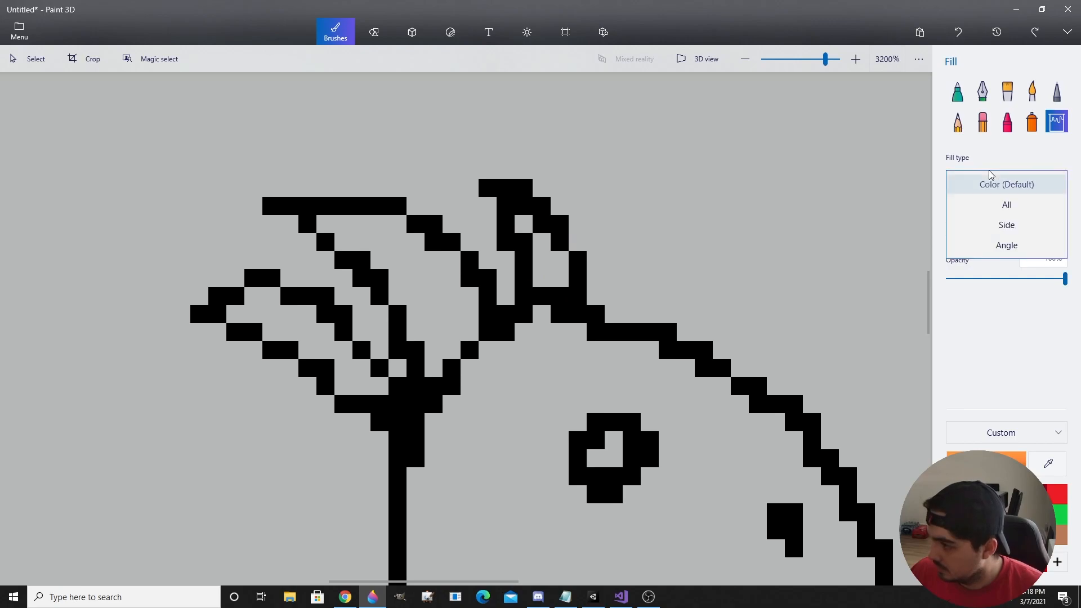
{"action": "left_click", "coordinate": [1002, 204]}
{"action": "left_click", "coordinate": [552, 270]}
{"action": "key", "text": "ctrl+z"}
{"action": "left_click", "coordinate": [1001, 181]}
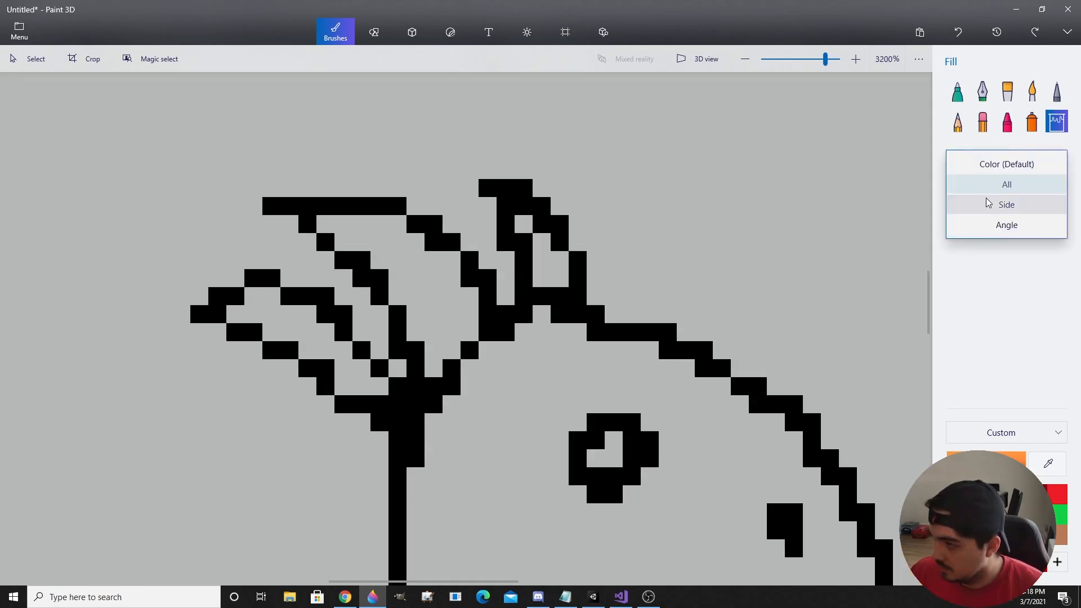
{"action": "left_click", "coordinate": [1005, 169]}
Colour the inside of the front crest feather orange with the 1 px Pixel pen
{"action": "left_click", "coordinate": [1056, 91]}
{"action": "left_click", "coordinate": [524, 224]}
{"action": "left_click_drag", "start_coordinate": [538, 244], "coordinate": [559, 269]}
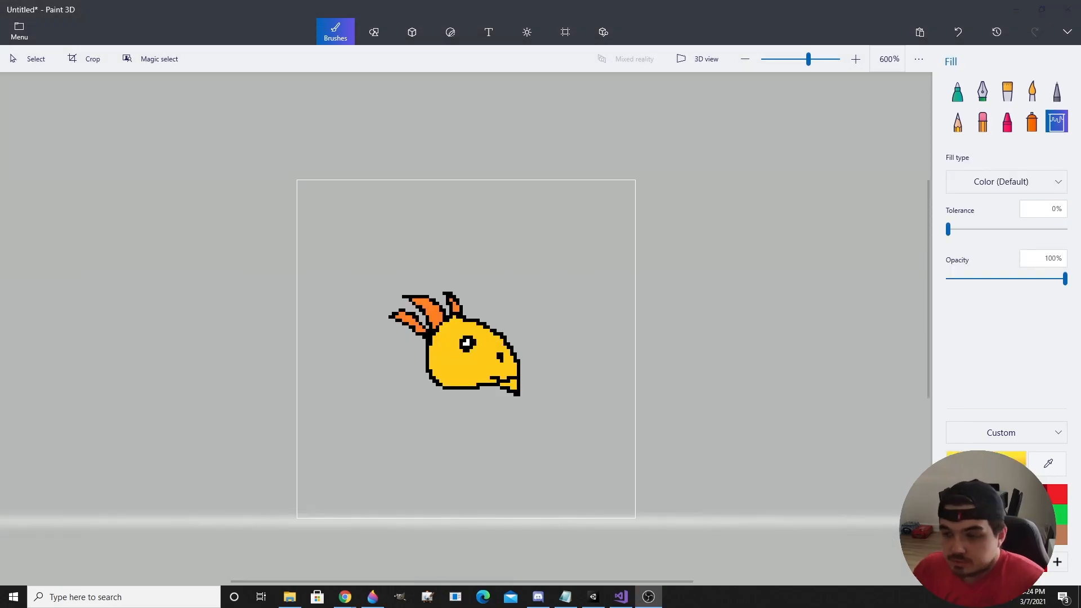
Switch to Unity and look over SampleScene around the slime's platform
{"action": "left_click", "coordinate": [594, 596]}
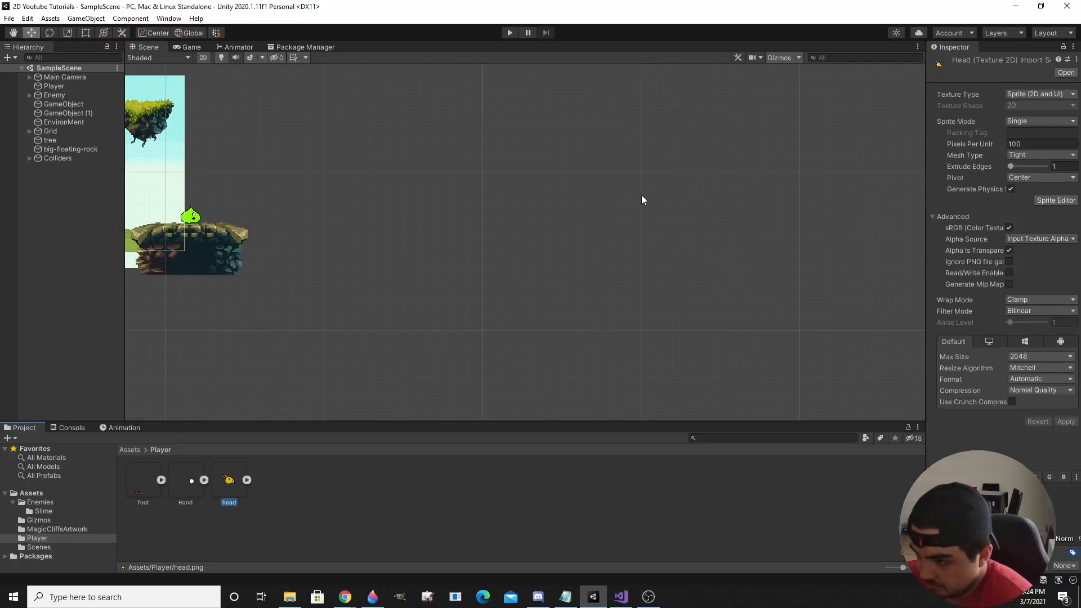
{"action": "middle_click_drag", "start_coordinate": [494, 175], "coordinate": [461, 271]}
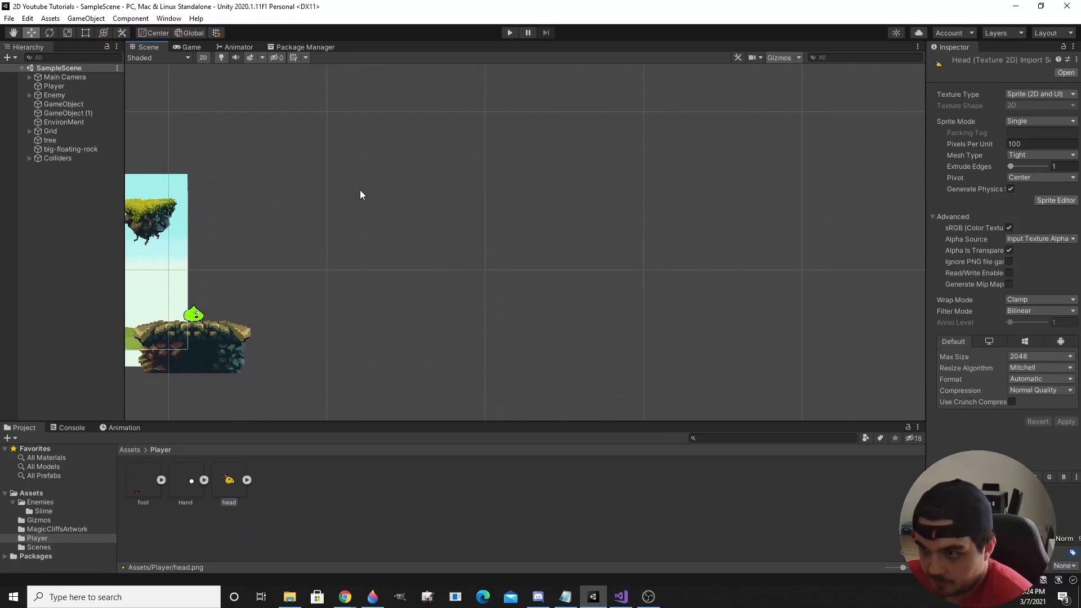
{"action": "middle_click_drag", "start_coordinate": [358, 188], "coordinate": [339, 183]}
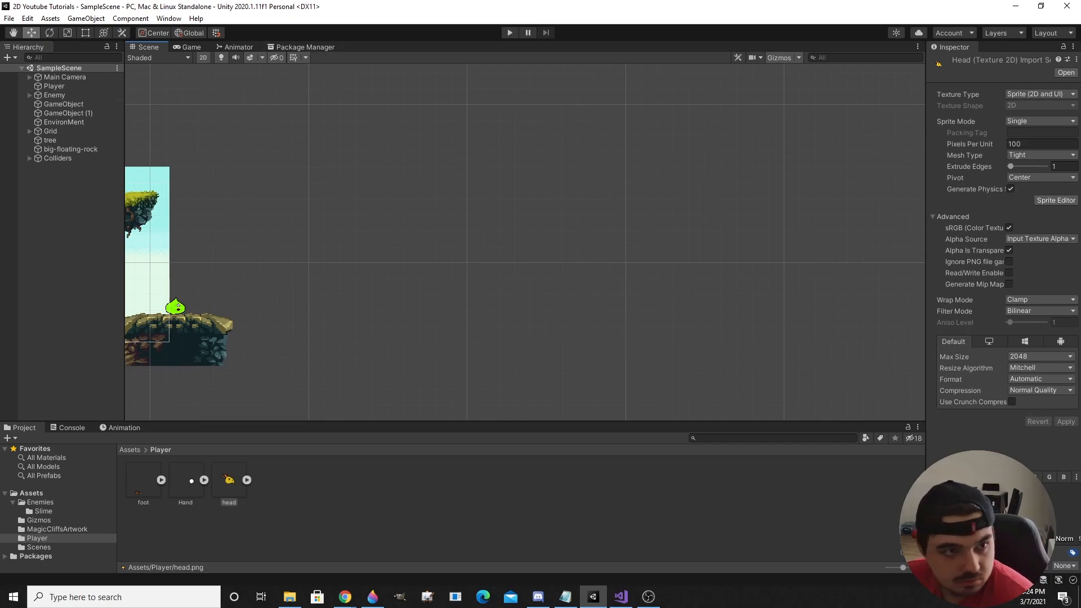
Switch to Chrome and review the free Anima2D package in the Unity Asset Store
{"action": "mouse_move", "coordinate": [345, 597]}
{"action": "left_click", "coordinate": [413, 560]}
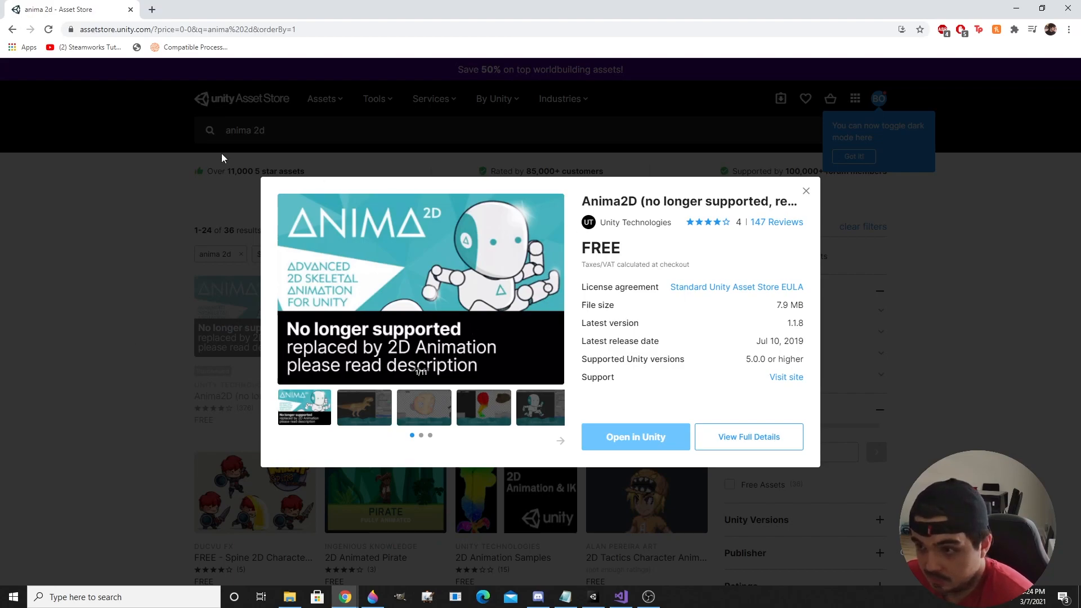
{"action": "left_click", "coordinate": [659, 600]}
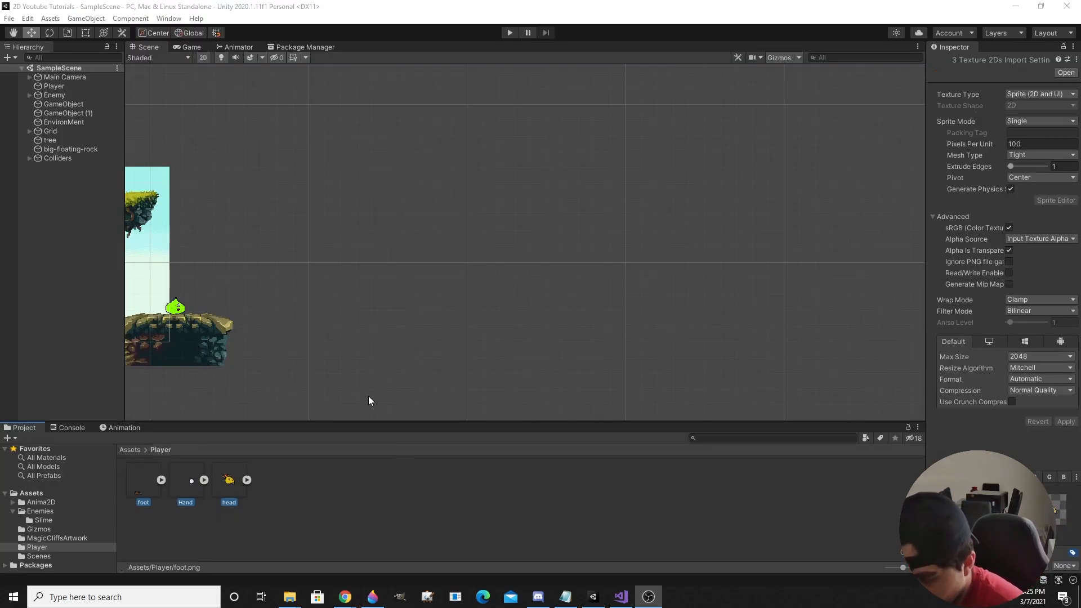
Create Anima2D SpriteMesh assets from the foot, Hand and head textures in Unity's Player folder
{"action": "left_click", "coordinate": [282, 489]}
{"action": "left_click", "coordinate": [228, 481]}
{"action": "key", "text": "z"}
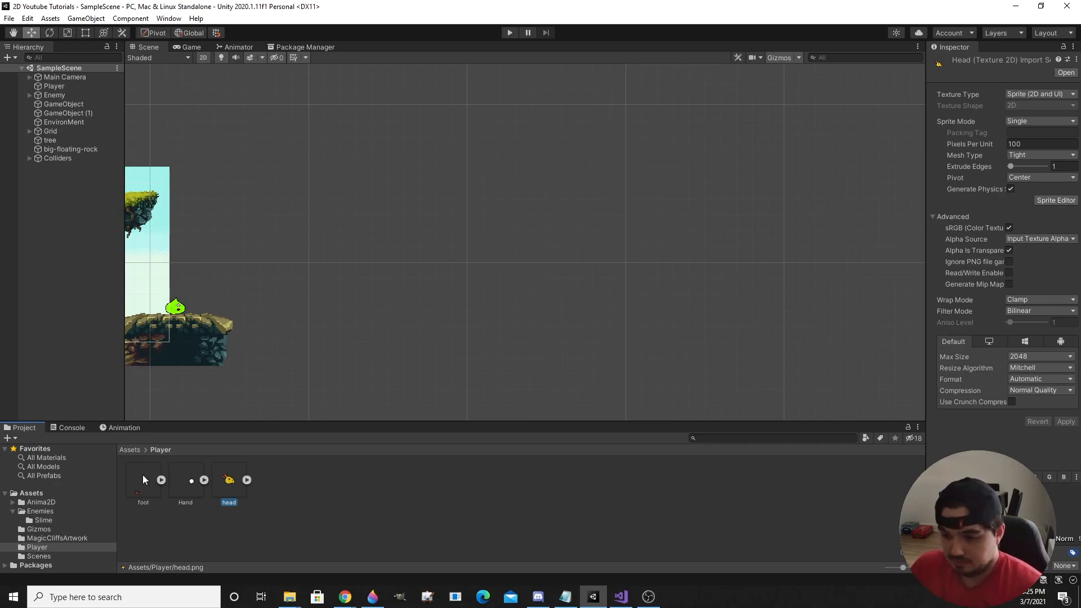
{"action": "left_click", "coordinate": [143, 479], "text": "shift"}
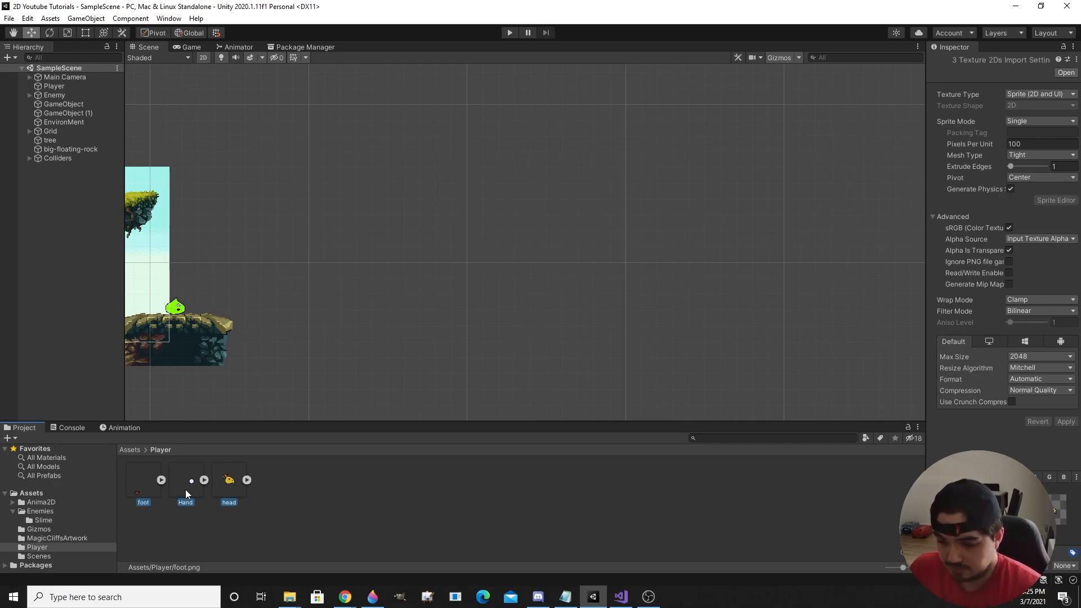
{"action": "right_click", "coordinate": [225, 489]}
{"action": "mouse_move", "coordinate": [376, 194]}
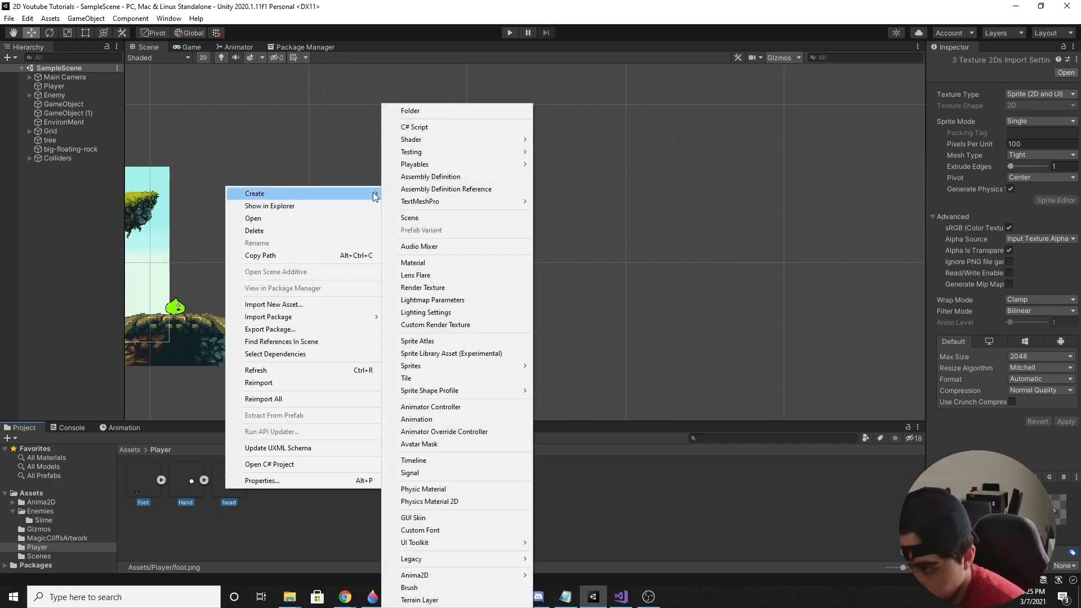
{"action": "mouse_move", "coordinate": [416, 577]}
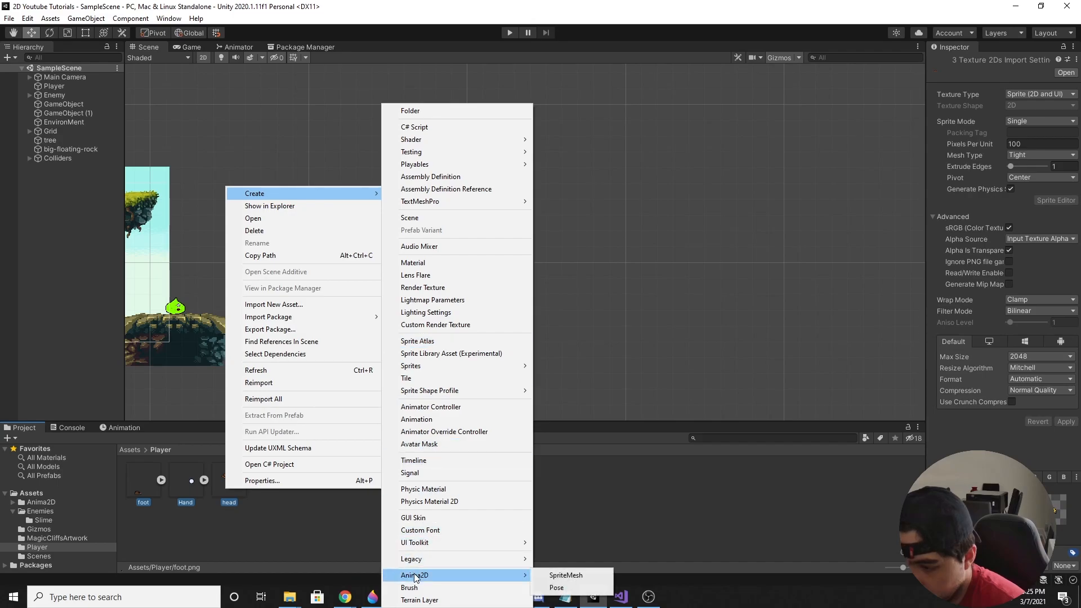
{"action": "left_click", "coordinate": [566, 575]}
Open the head sprite mesh in the SpriteMesh Editor and move the editor window over the Scene view
{"action": "left_click", "coordinate": [235, 491]}
{"action": "left_click", "coordinate": [321, 485]}
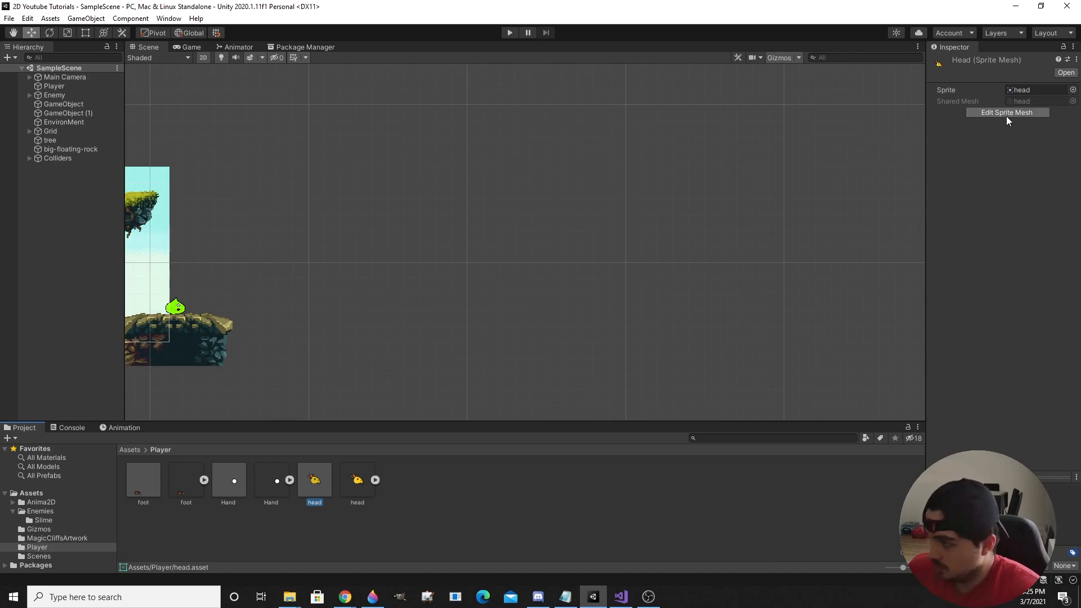
{"action": "left_click", "coordinate": [1006, 113]}
{"action": "middle_click_drag", "start_coordinate": [774, 328], "coordinate": [635, 248]}
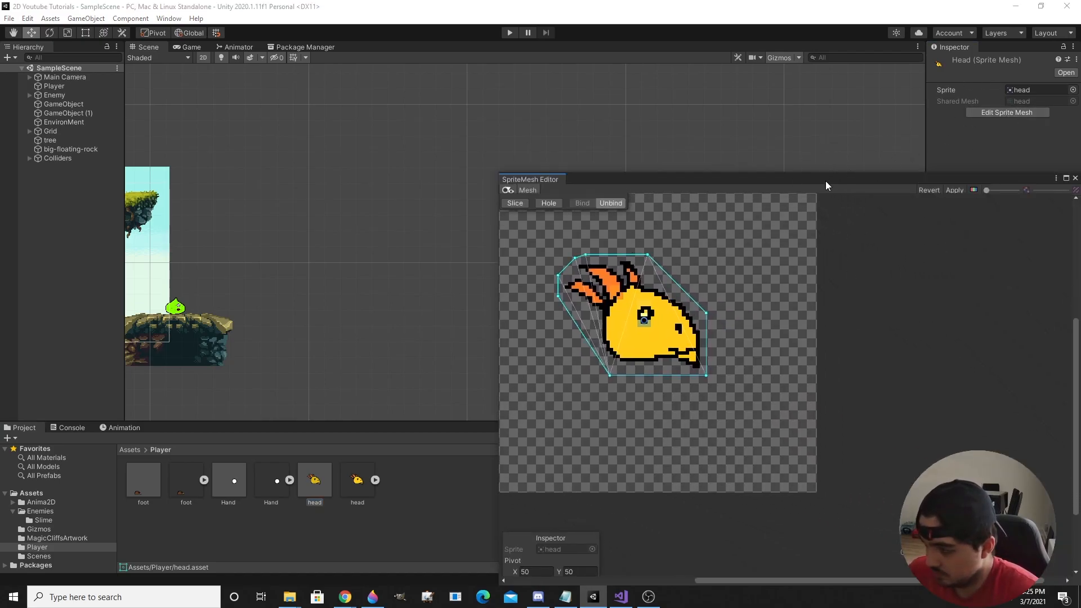
{"action": "left_click_drag", "start_coordinate": [825, 182], "coordinate": [610, 109]}
{"action": "scroll", "coordinate": [358, 197], "scroll_direction": "up", "scroll_amount": 3}
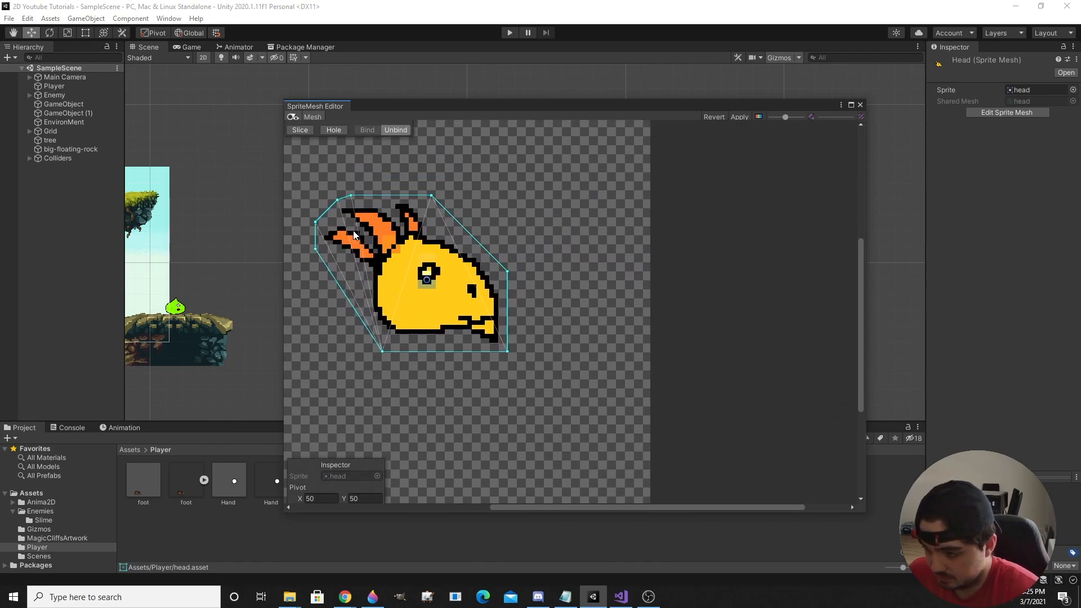
Slice the head mesh with outline detail 0.25, alpha cutout 0.05, tessellation 0 and hole detection on
{"action": "left_click", "coordinate": [306, 131]}
{"action": "left_click", "coordinate": [346, 201]}
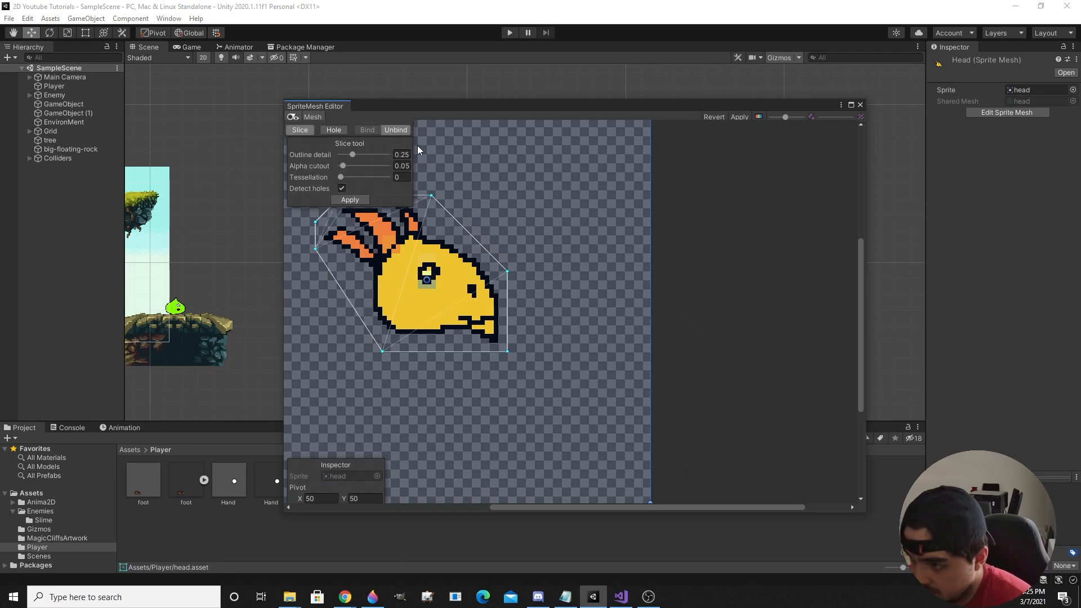
{"action": "left_click", "coordinate": [305, 129]}
Pull the head mesh's upper and rear outline vertices in to the skull, leaving the crest feathers outside
{"action": "scroll", "coordinate": [403, 187], "scroll_direction": "up", "scroll_amount": 2}
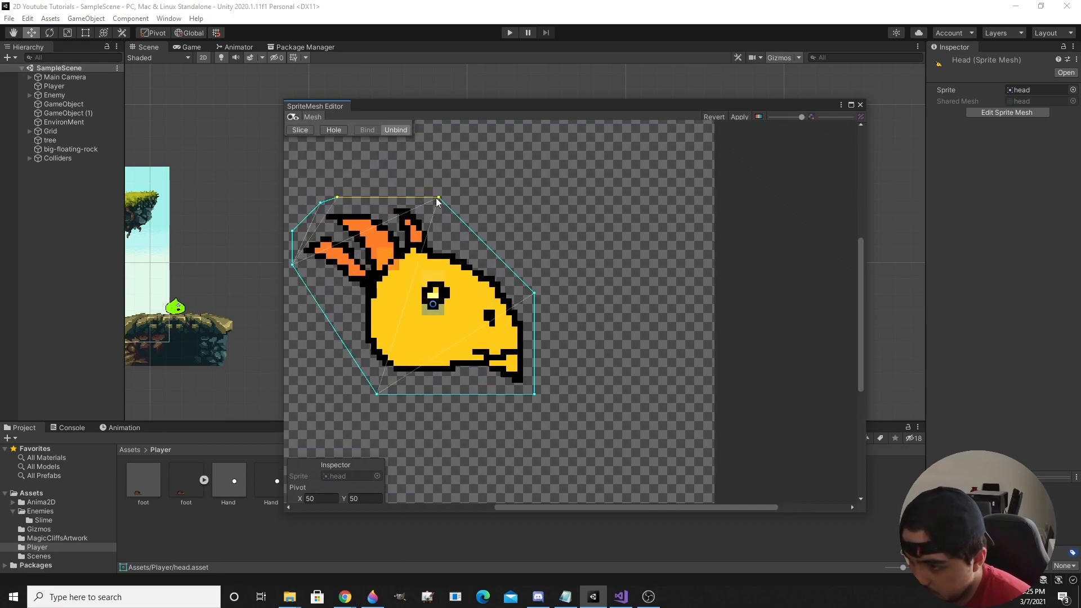
{"action": "left_click_drag", "start_coordinate": [439, 206], "coordinate": [433, 247]}
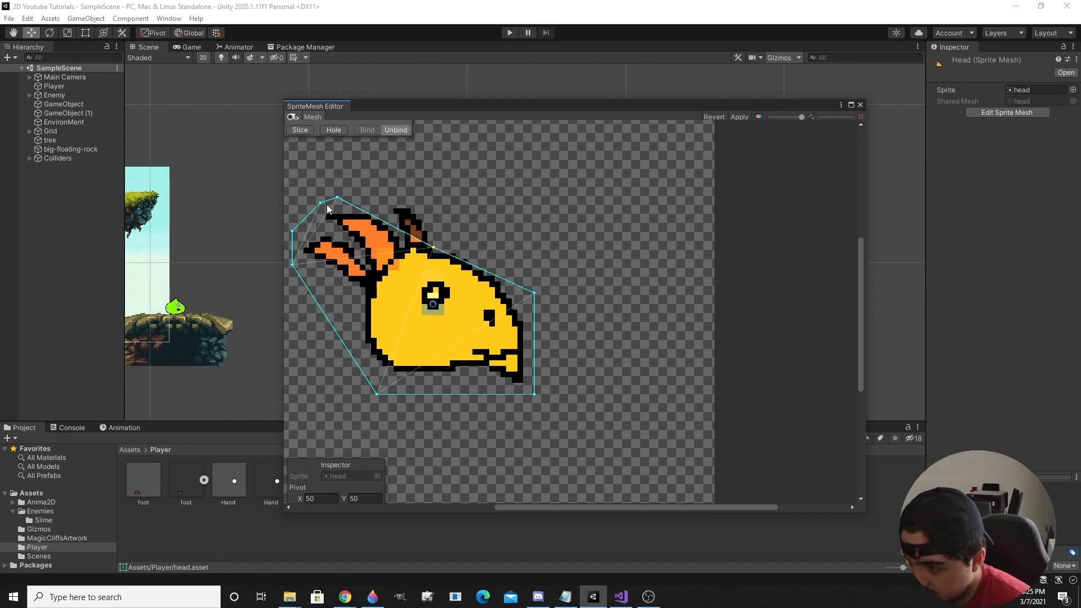
{"action": "left_click_drag", "start_coordinate": [338, 198], "coordinate": [388, 260]}
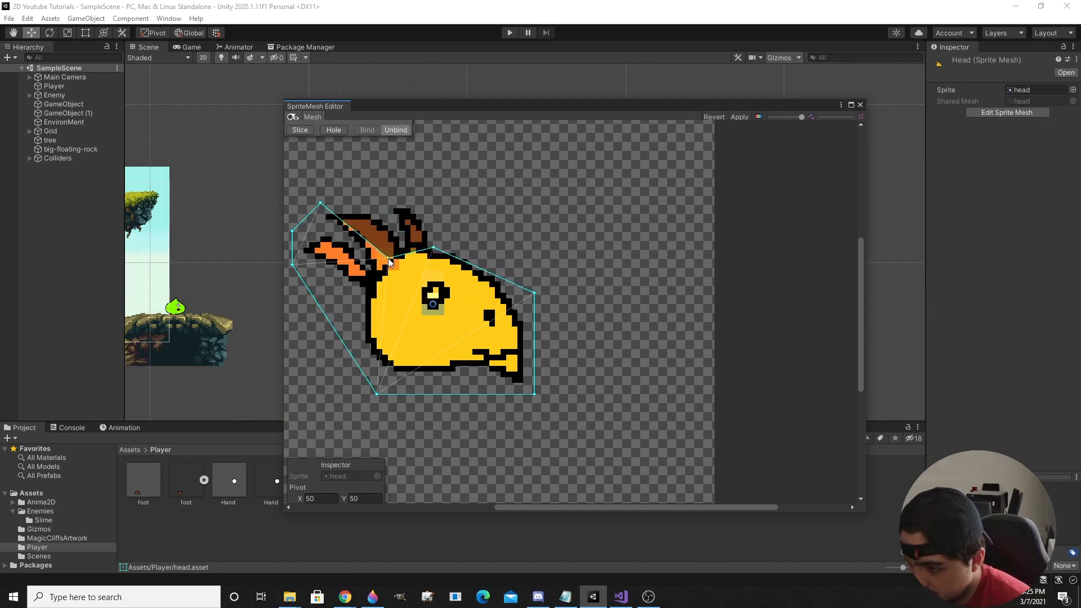
{"action": "left_click_drag", "start_coordinate": [320, 203], "coordinate": [364, 278]}
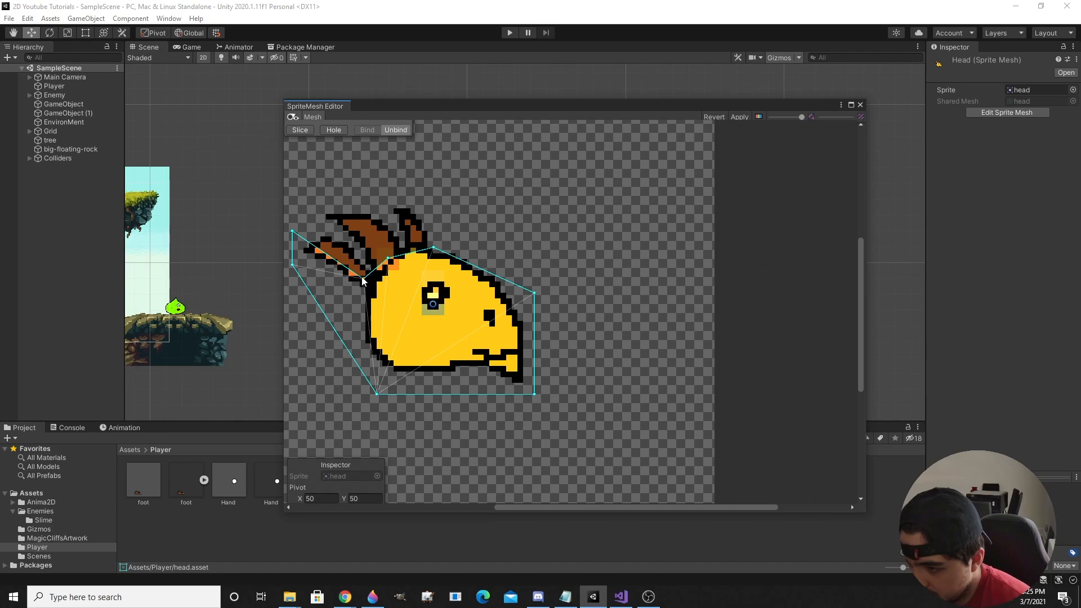
{"action": "left_click_drag", "start_coordinate": [292, 232], "coordinate": [363, 292]}
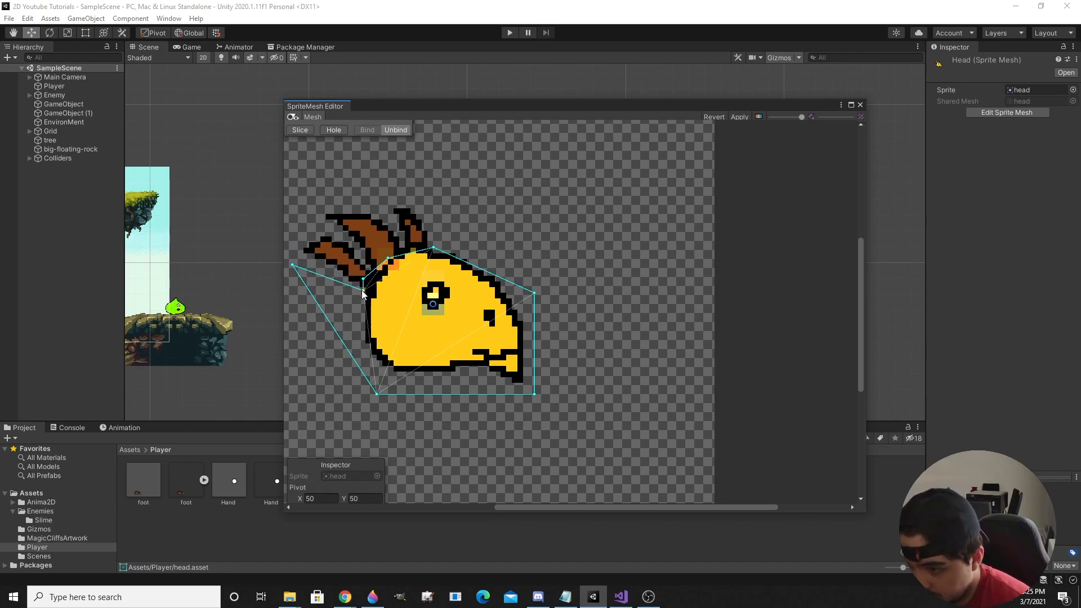
Tighten the remaining outline vertices around the back of the head, jaw and beak, and apply the mesh changes
{"action": "left_click_drag", "start_coordinate": [293, 265], "coordinate": [365, 329]}
{"action": "left_click_drag", "start_coordinate": [376, 393], "coordinate": [390, 373]}
{"action": "left_click_drag", "start_coordinate": [530, 392], "coordinate": [525, 383]}
{"action": "left_click_drag", "start_coordinate": [533, 292], "coordinate": [515, 300]}
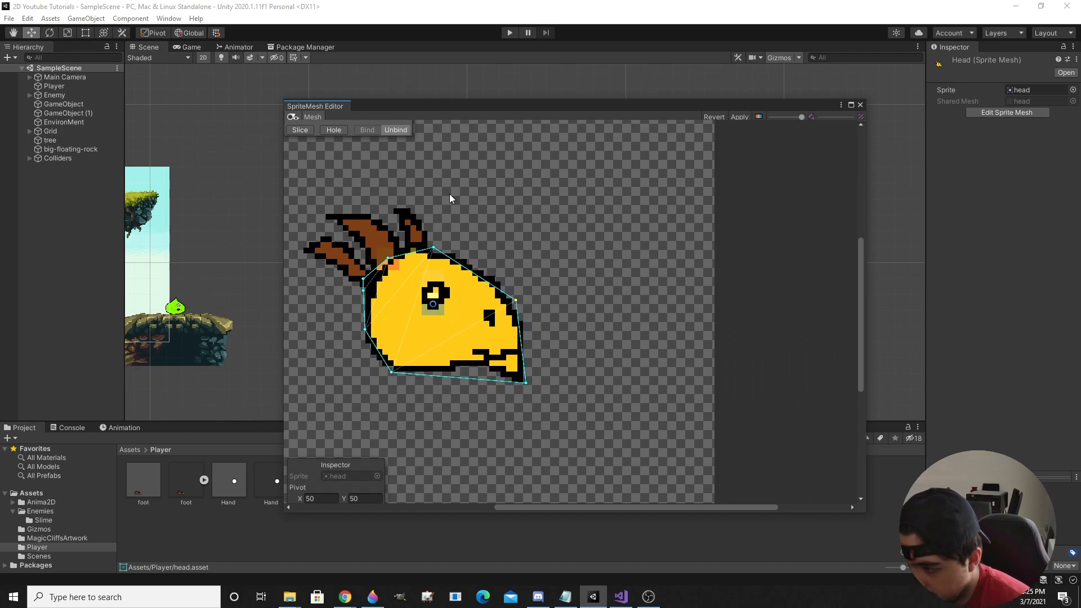
{"action": "left_click", "coordinate": [739, 117]}
{"action": "left_click", "coordinate": [859, 105]}
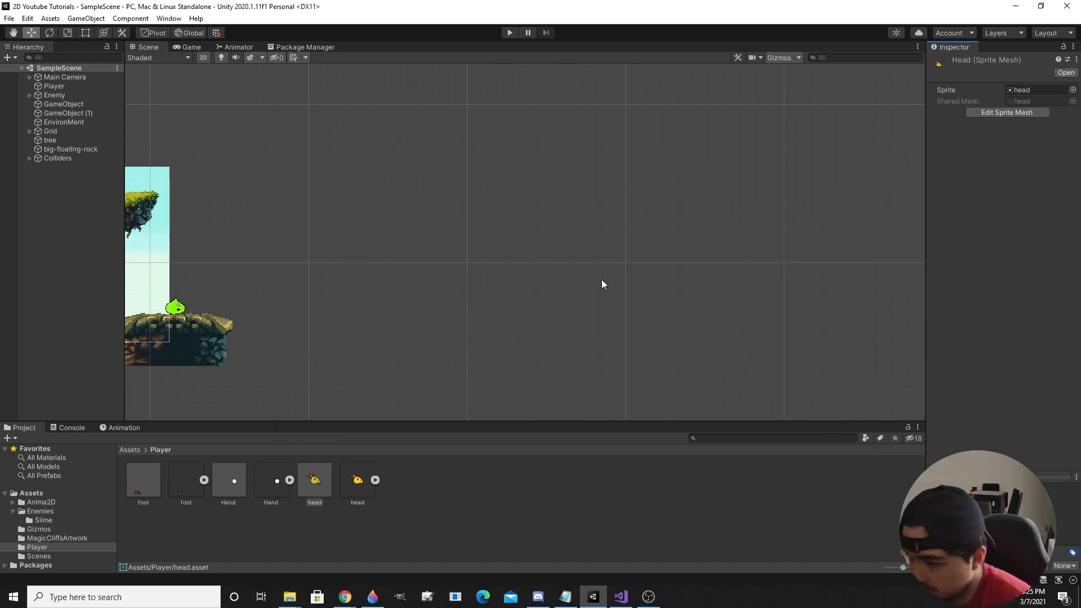
Open the Hand sprite mesh for editing and apply it with its existing outline around the circle
{"action": "left_click", "coordinate": [231, 489]}
{"action": "left_click", "coordinate": [1001, 112]}
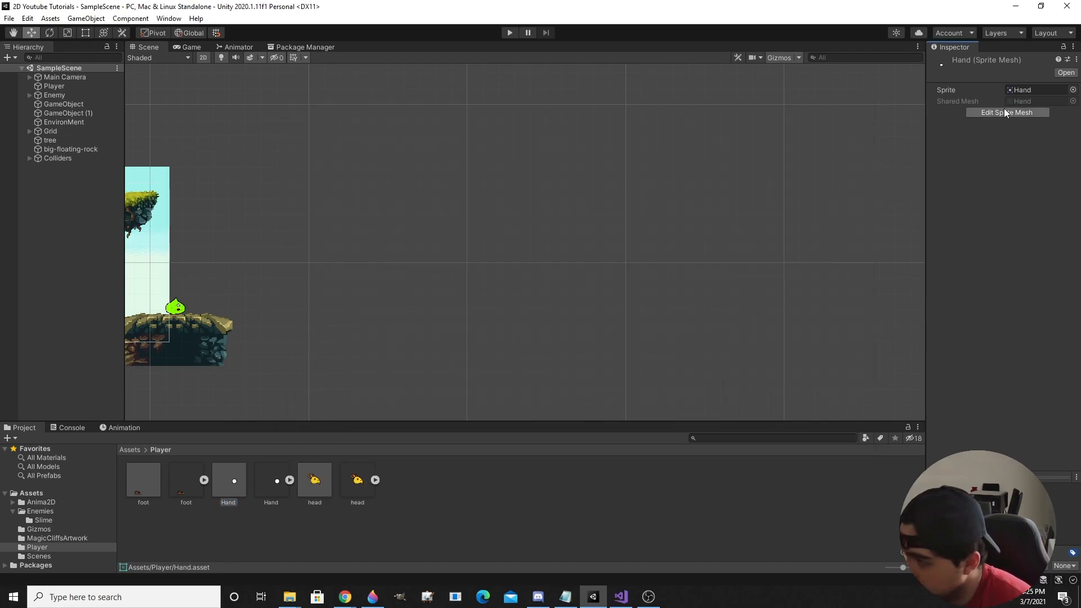
{"action": "left_click", "coordinate": [300, 130]}
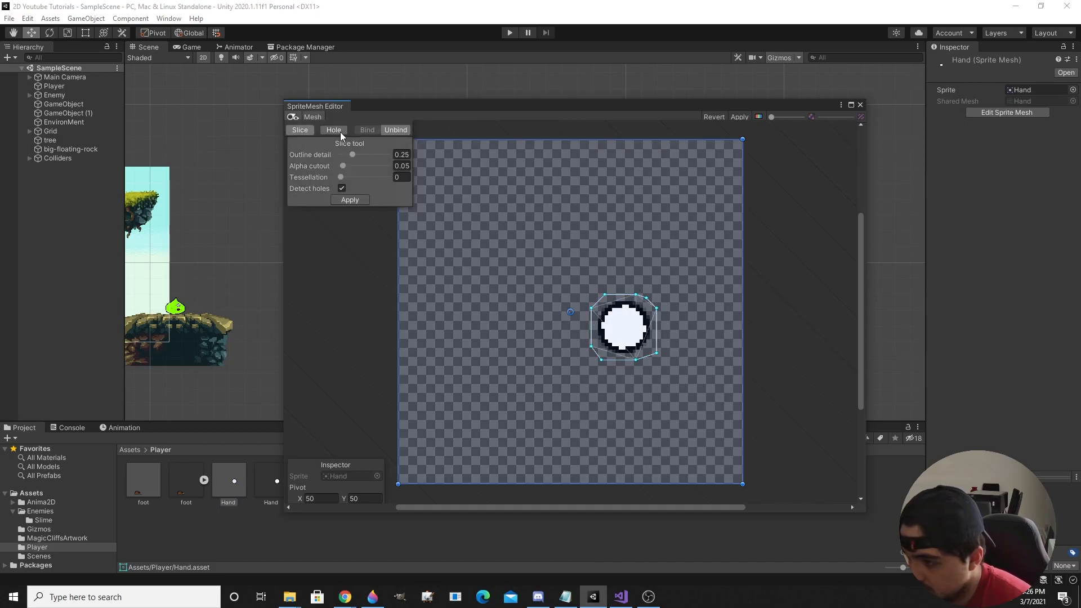
{"action": "left_click", "coordinate": [304, 129]}
{"action": "left_click", "coordinate": [737, 117]}
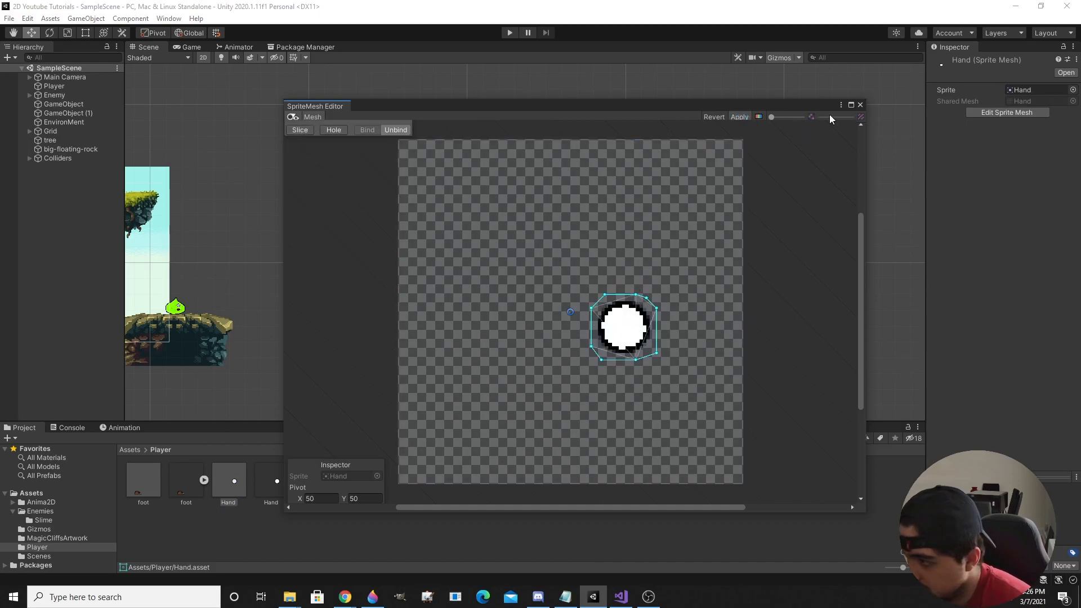
{"action": "left_click", "coordinate": [860, 105]}
Open the foot sprite mesh for editing and slice it with outline detail 0.25 and alpha cutout 0.05
{"action": "left_click", "coordinate": [135, 500]}
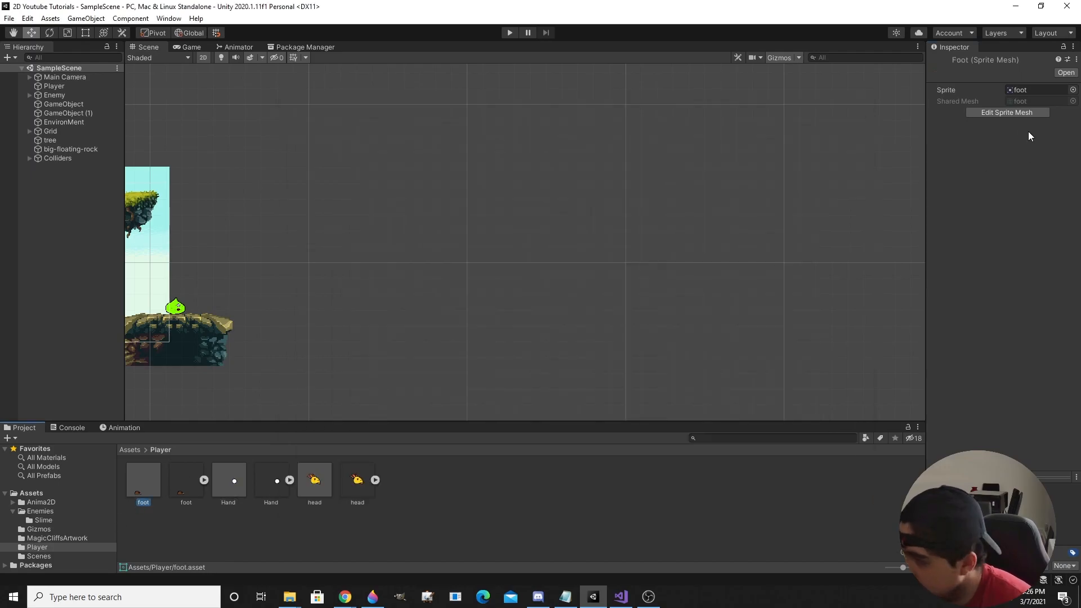
{"action": "left_click", "coordinate": [1011, 113]}
{"action": "left_click", "coordinate": [300, 130]}
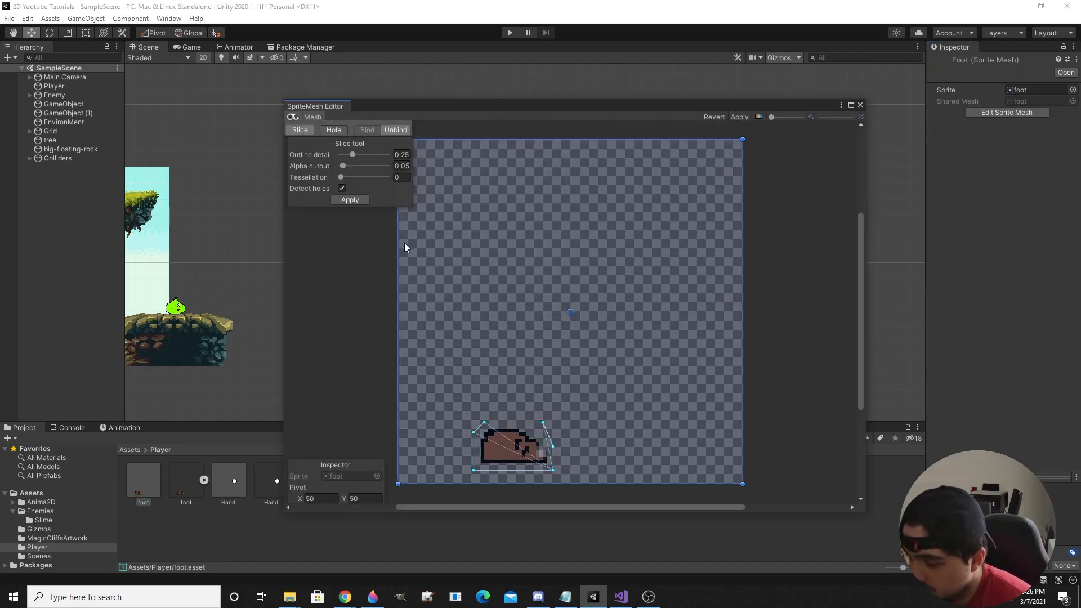
{"action": "left_click", "coordinate": [356, 200]}
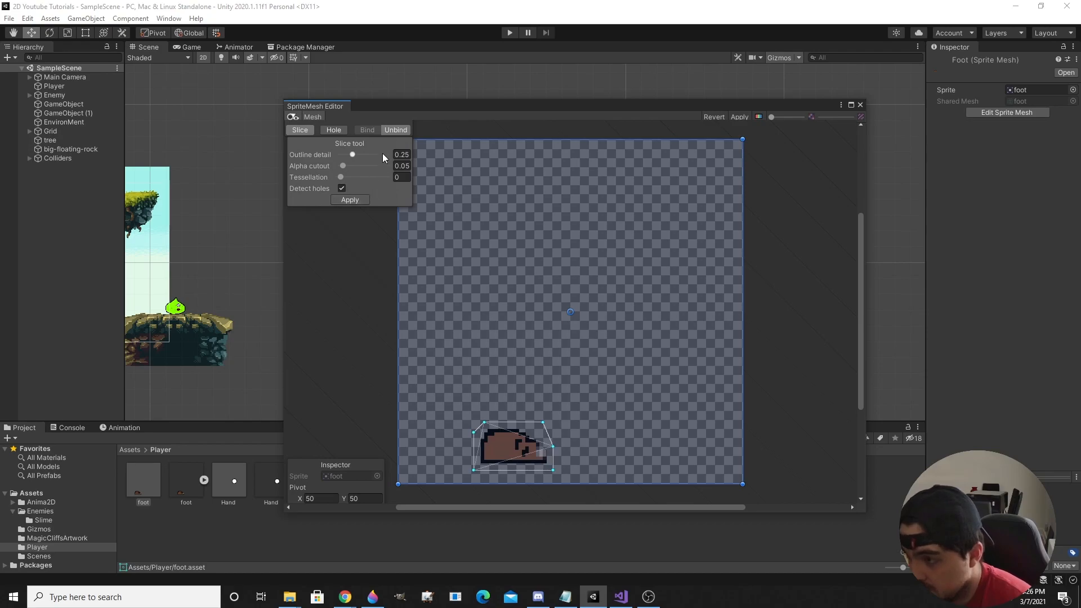
{"action": "left_click", "coordinate": [299, 131]}
Move the foot mesh's two upper outline vertices closer to the foot's top edge and apply the changes
{"action": "scroll", "coordinate": [504, 410], "scroll_direction": "up", "scroll_amount": 4}
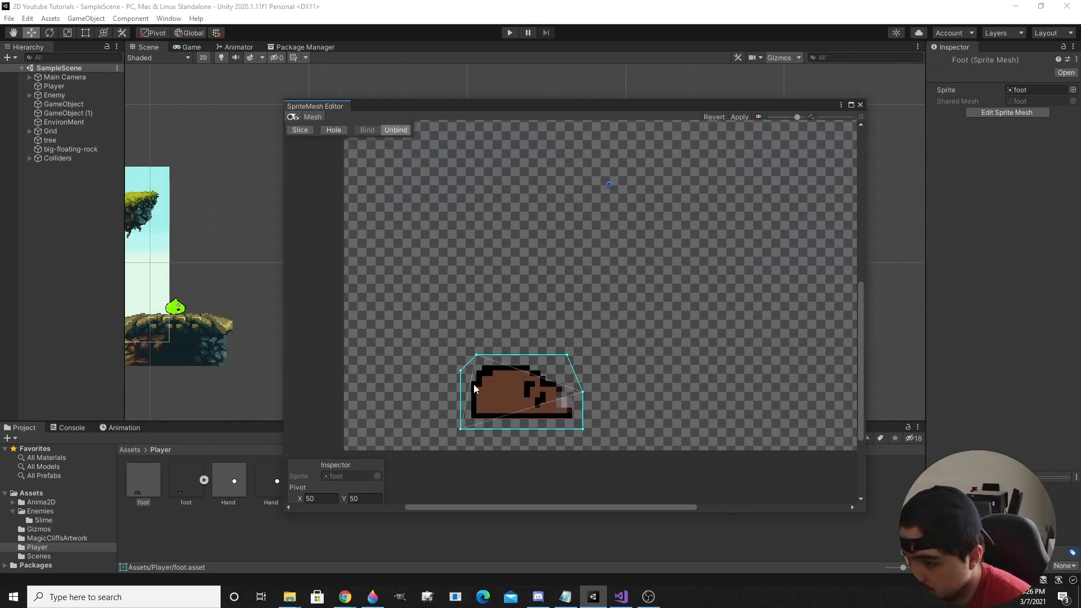
{"action": "left_click_drag", "start_coordinate": [568, 355], "coordinate": [555, 378]}
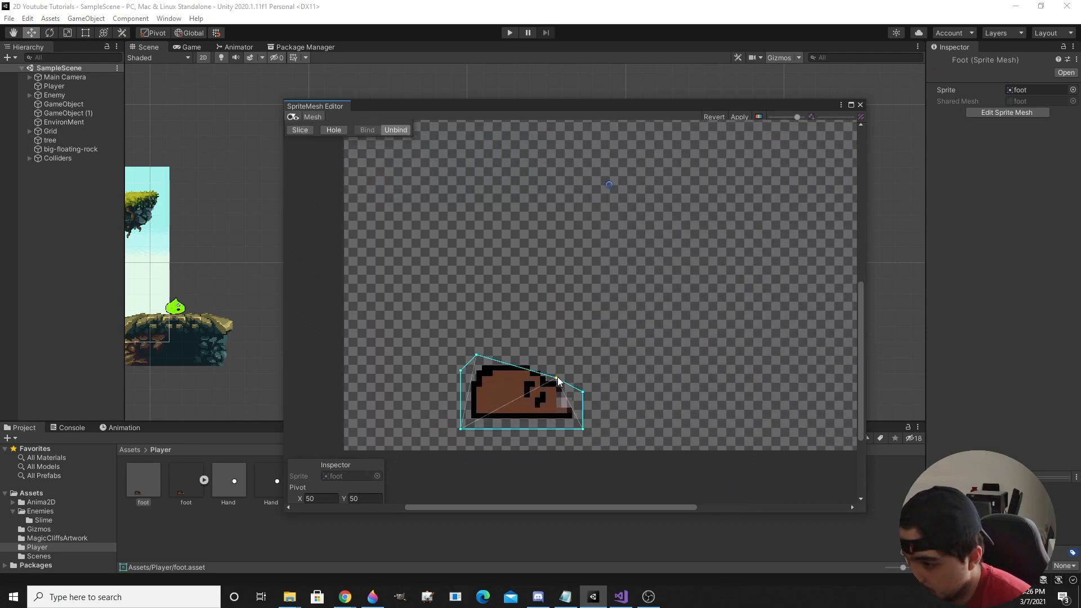
{"action": "left_click_drag", "start_coordinate": [477, 356], "coordinate": [505, 359]}
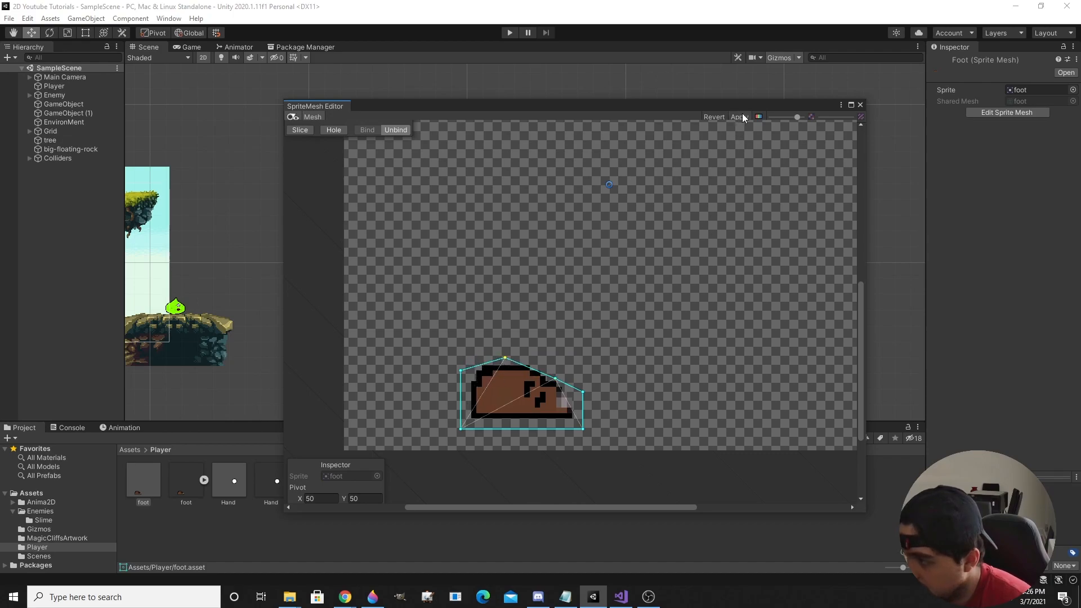
{"action": "left_click", "coordinate": [859, 106]}
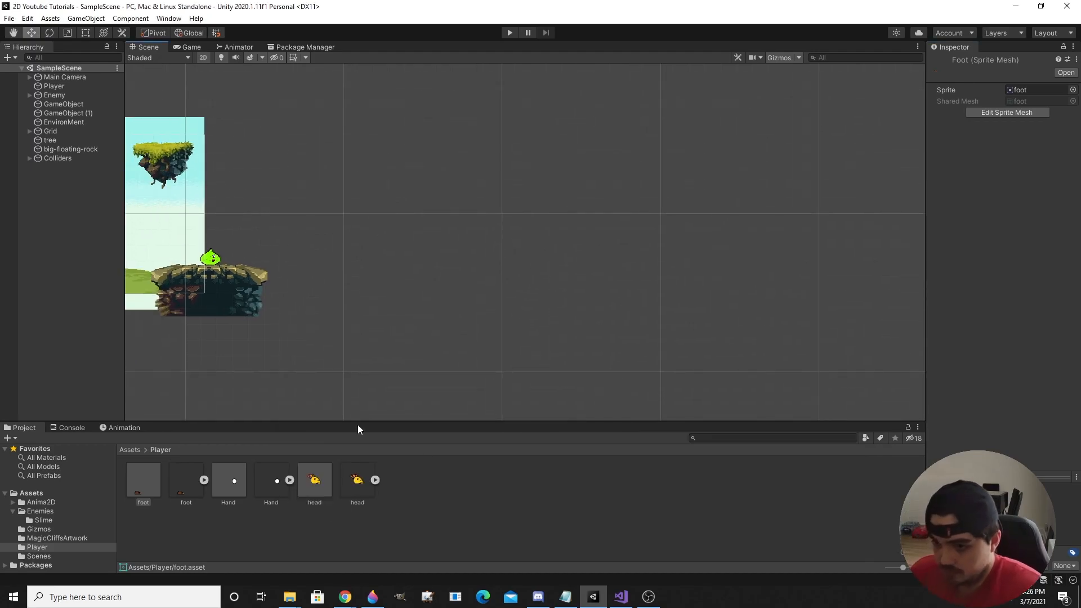
Move Player to the end of the Hierarchy and add the head, Hand and foot sprite meshes as its children
{"action": "left_click", "coordinate": [78, 89]}
{"action": "left_click_drag", "start_coordinate": [77, 89], "coordinate": [74, 167]}
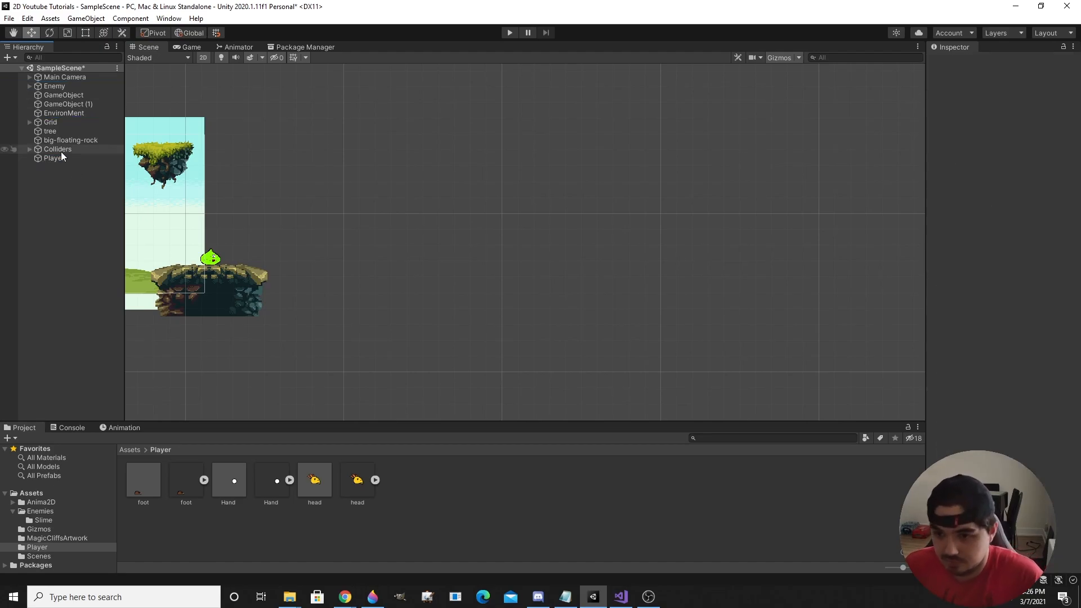
{"action": "left_click", "coordinate": [61, 158]}
{"action": "left_click_drag", "start_coordinate": [329, 479], "coordinate": [56, 158]}
{"action": "left_click_drag", "start_coordinate": [232, 479], "coordinate": [56, 159]}
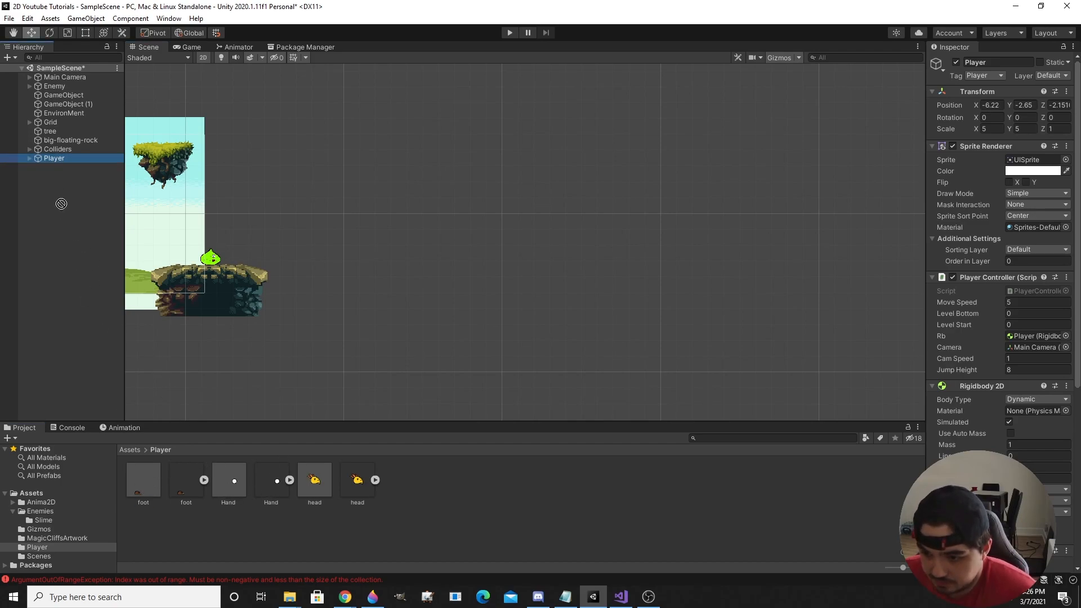
Move Player beyond the slime's platform to about X 24.04 and disable its Sprite Renderer
{"action": "scroll", "coordinate": [159, 198], "scroll_direction": "down", "scroll_amount": 2}
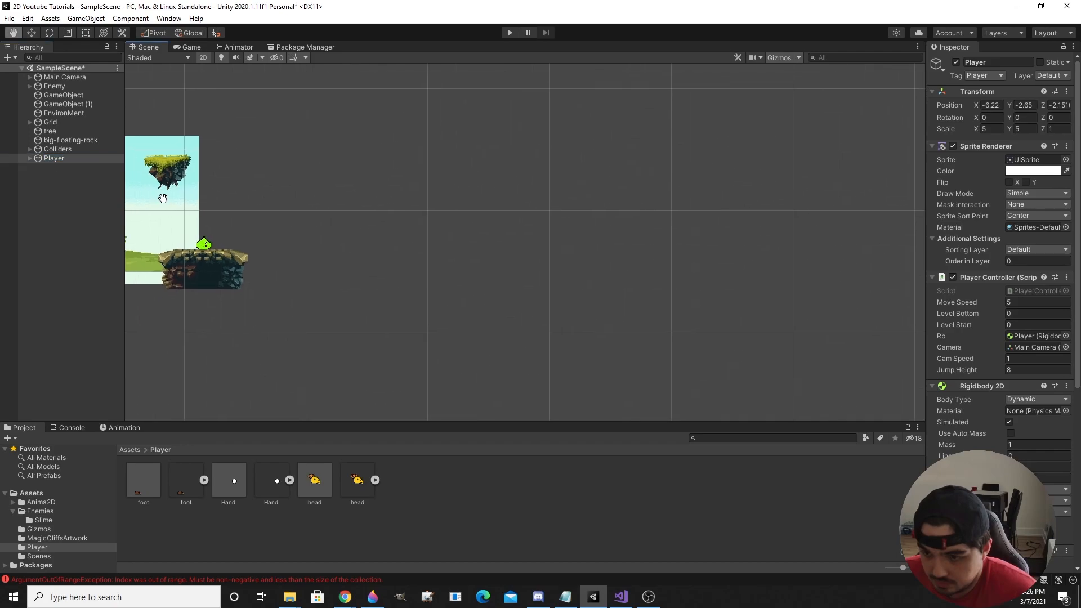
{"action": "scroll", "coordinate": [159, 198], "scroll_direction": "down", "scroll_amount": 1}
{"action": "middle_click_drag", "start_coordinate": [160, 198], "coordinate": [347, 190]}
{"action": "left_click_drag", "start_coordinate": [223, 221], "coordinate": [560, 221]}
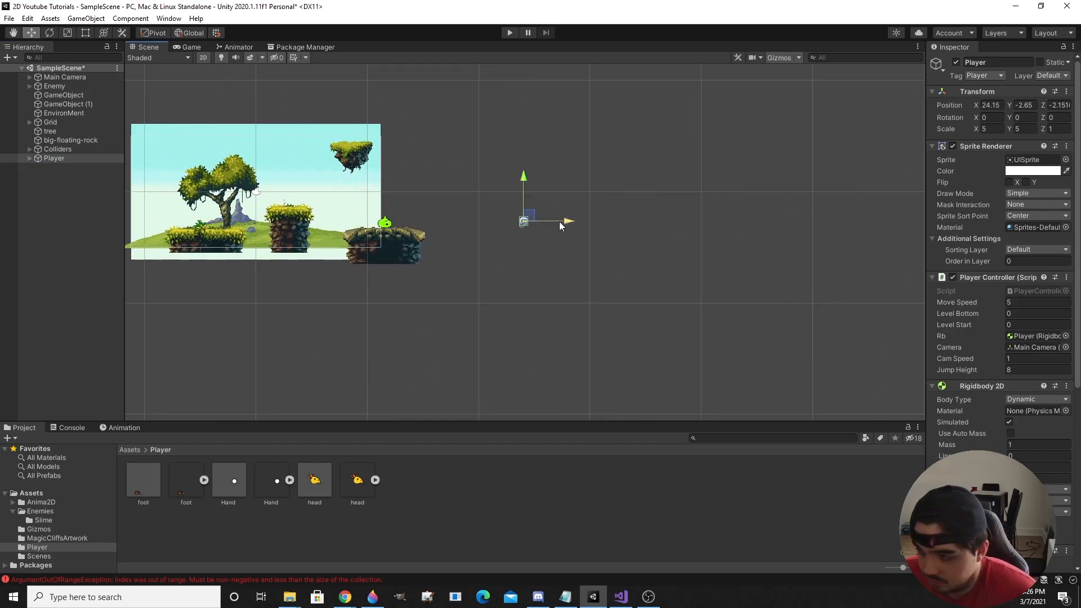
{"action": "key", "text": "f"}
{"action": "scroll", "coordinate": [265, 185], "scroll_direction": "up", "scroll_amount": 1}
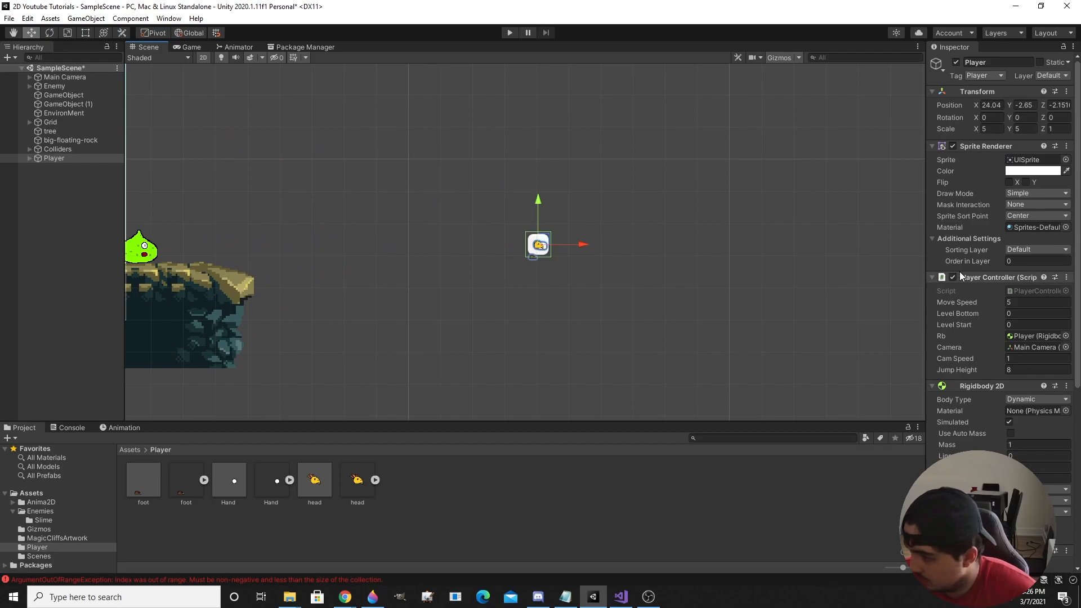
{"action": "left_click", "coordinate": [953, 146]}
Raise Player's head child above the hand to a Y position of about 0.05
{"action": "scroll", "coordinate": [537, 247], "scroll_direction": "up", "scroll_amount": 3}
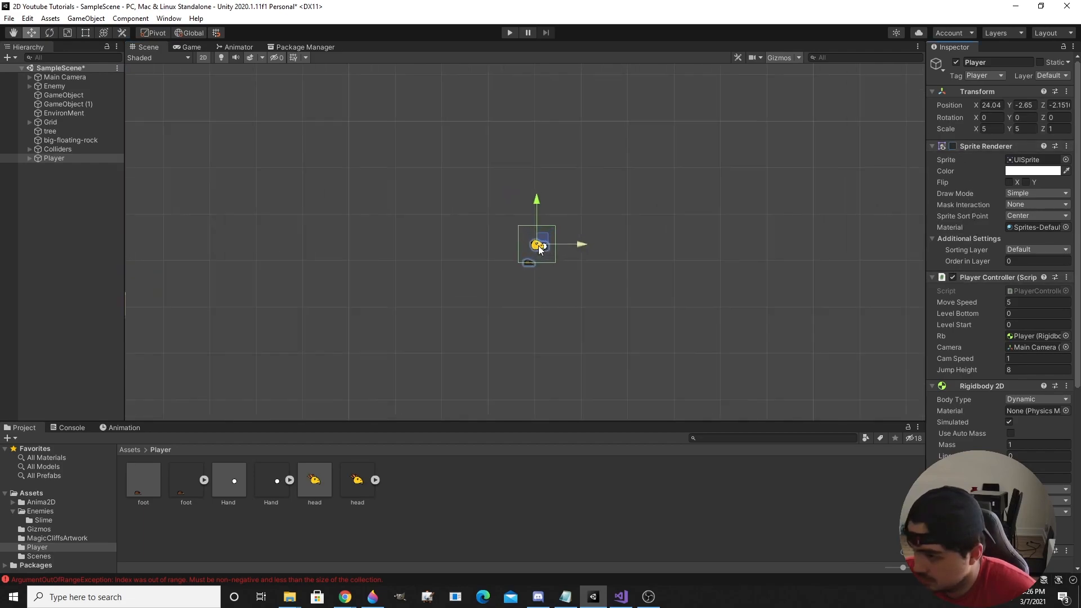
{"action": "middle_click_drag", "start_coordinate": [572, 207], "coordinate": [512, 193]}
{"action": "scroll", "coordinate": [504, 266], "scroll_direction": "up", "scroll_amount": 3}
{"action": "scroll", "coordinate": [501, 247], "scroll_direction": "up", "scroll_amount": 1}
{"action": "left_click", "coordinate": [26, 158]}
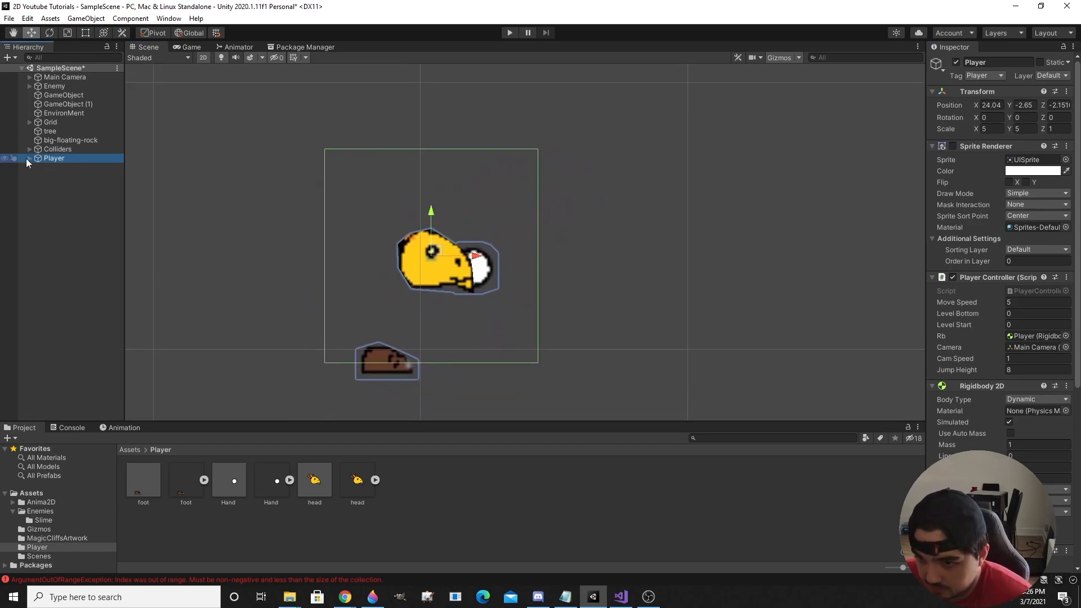
{"action": "left_click", "coordinate": [30, 159]}
{"action": "left_click", "coordinate": [56, 168]}
{"action": "left_click_drag", "start_coordinate": [440, 247], "coordinate": [444, 182]}
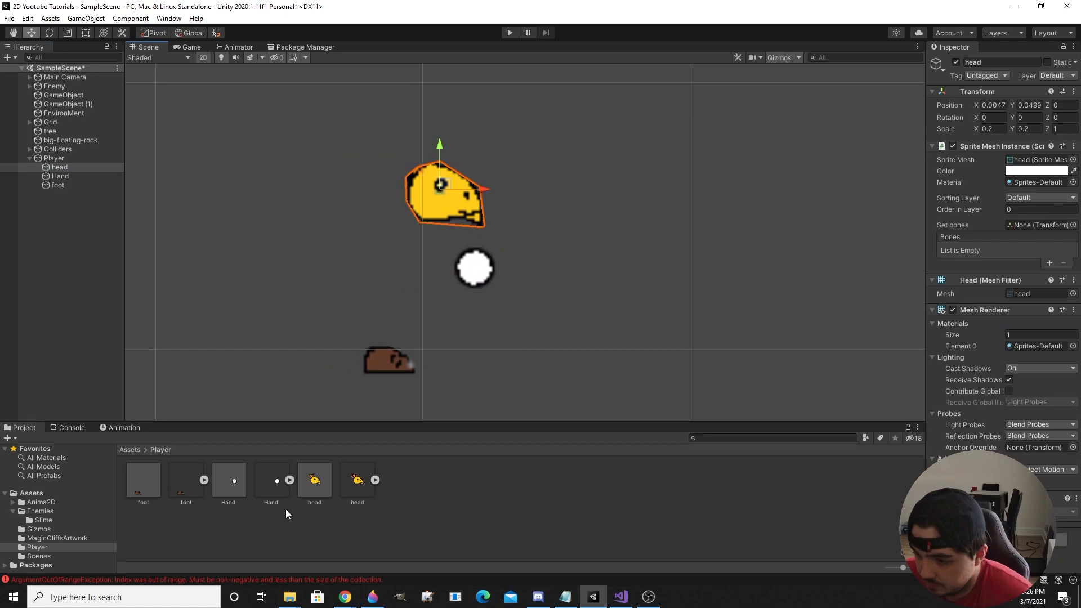
Extend the head sprite mesh's outline around all three crest feathers and apply the changes
{"action": "left_click", "coordinate": [313, 483]}
{"action": "left_click", "coordinate": [981, 111]}
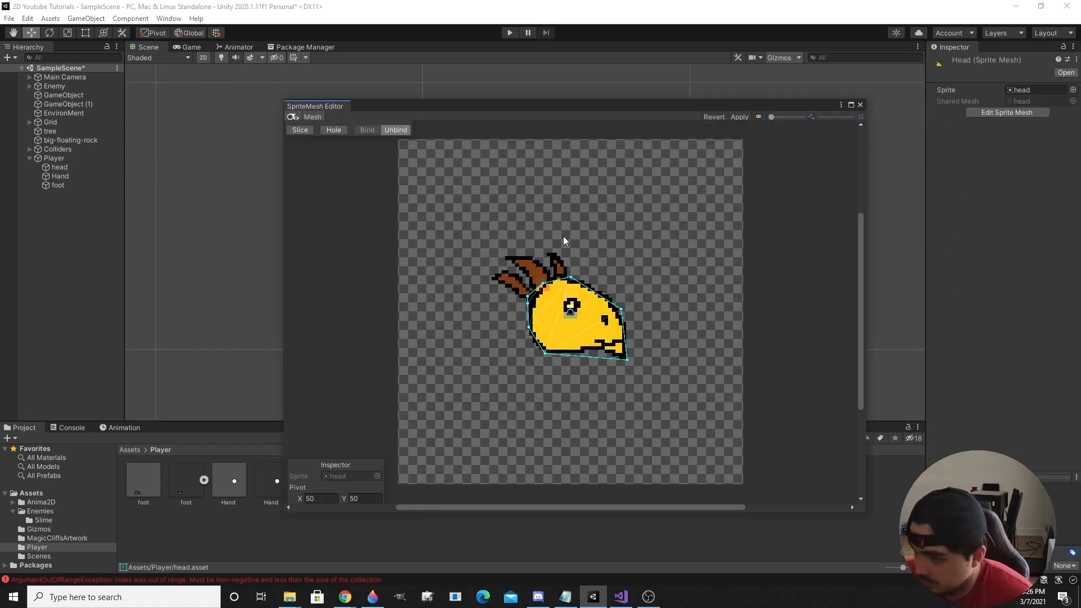
{"action": "left_click_drag", "start_coordinate": [570, 286], "coordinate": [549, 246]}
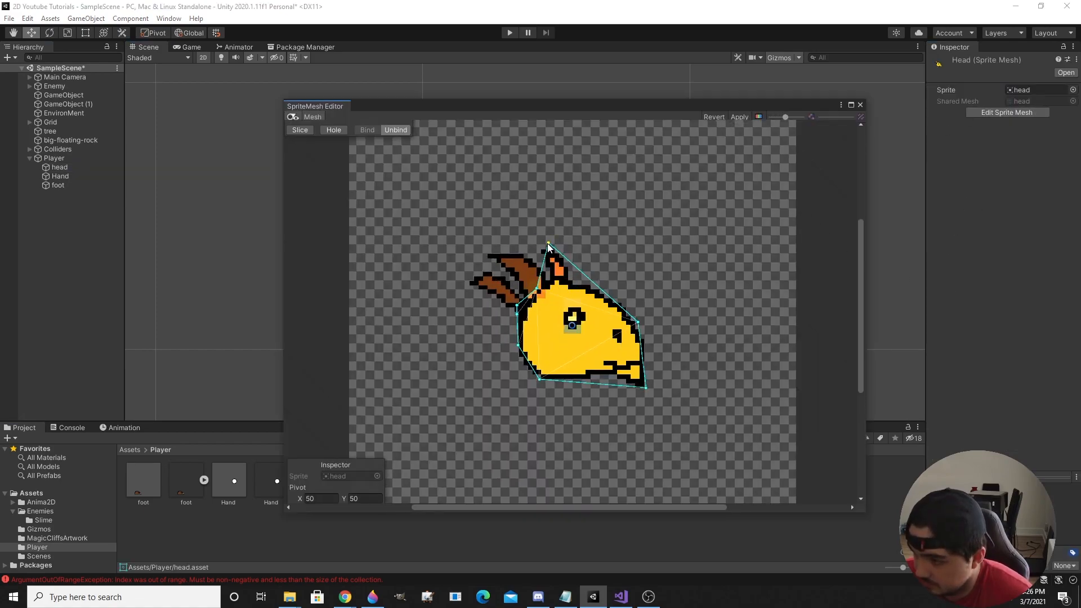
{"action": "left_click_drag", "start_coordinate": [536, 290], "coordinate": [483, 252]}
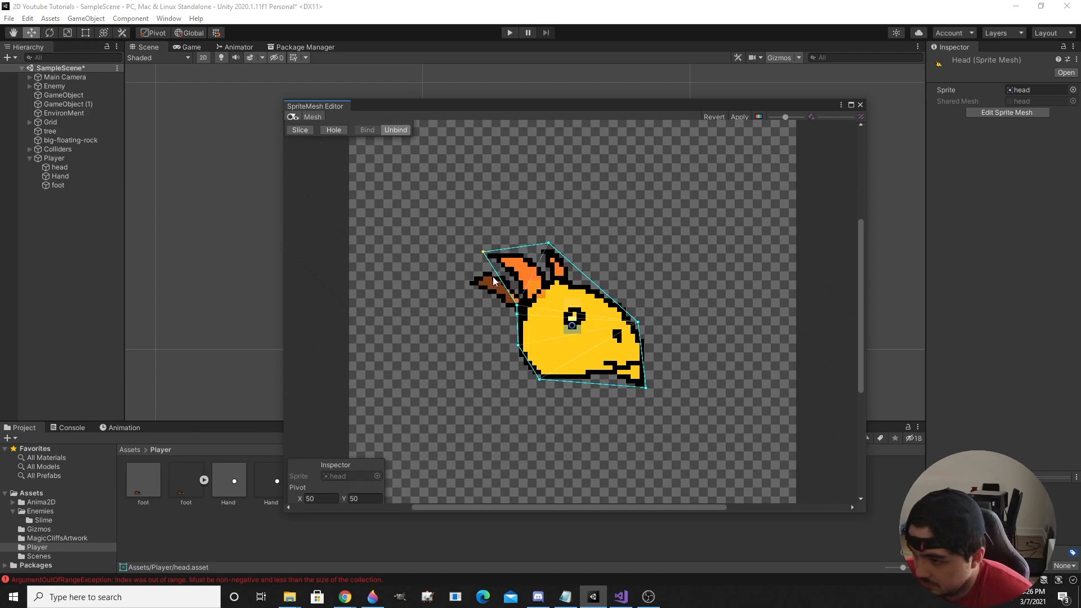
{"action": "left_click_drag", "start_coordinate": [516, 306], "coordinate": [461, 285]}
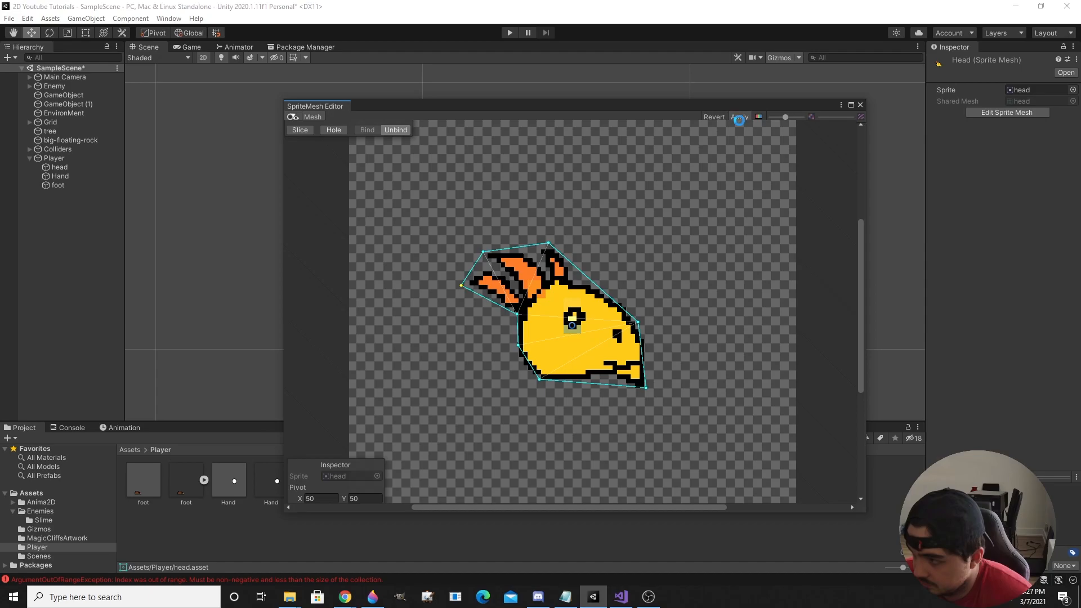
{"action": "left_click", "coordinate": [860, 105]}
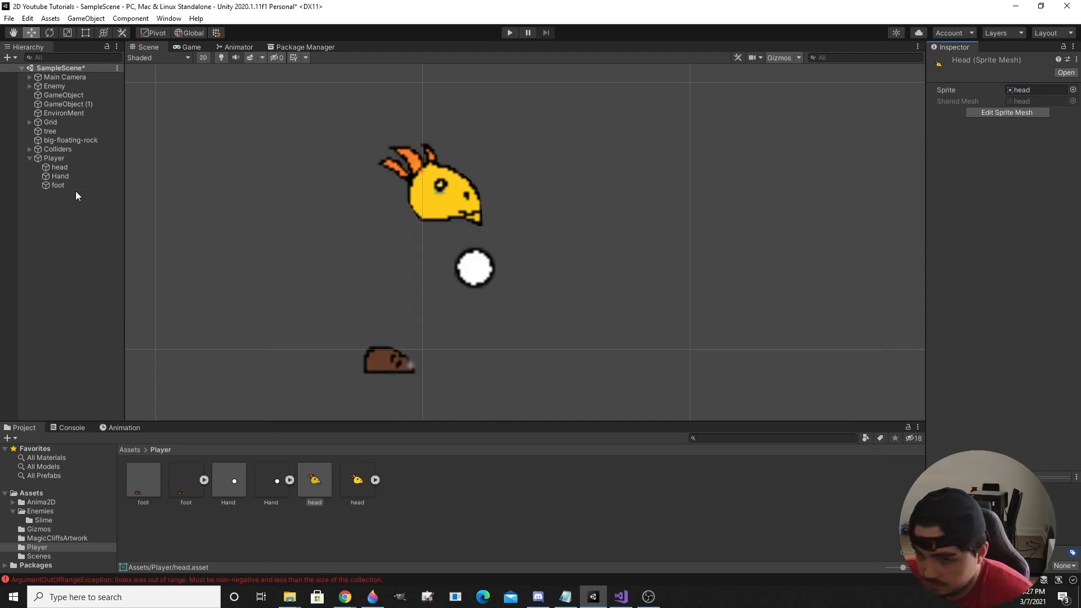
Set the filter mode of the Hand, foot and head textures to Point (no filter) and apply it
{"action": "left_click", "coordinate": [84, 177]}
{"action": "left_click", "coordinate": [82, 166]}
{"action": "left_click", "coordinate": [262, 487]}
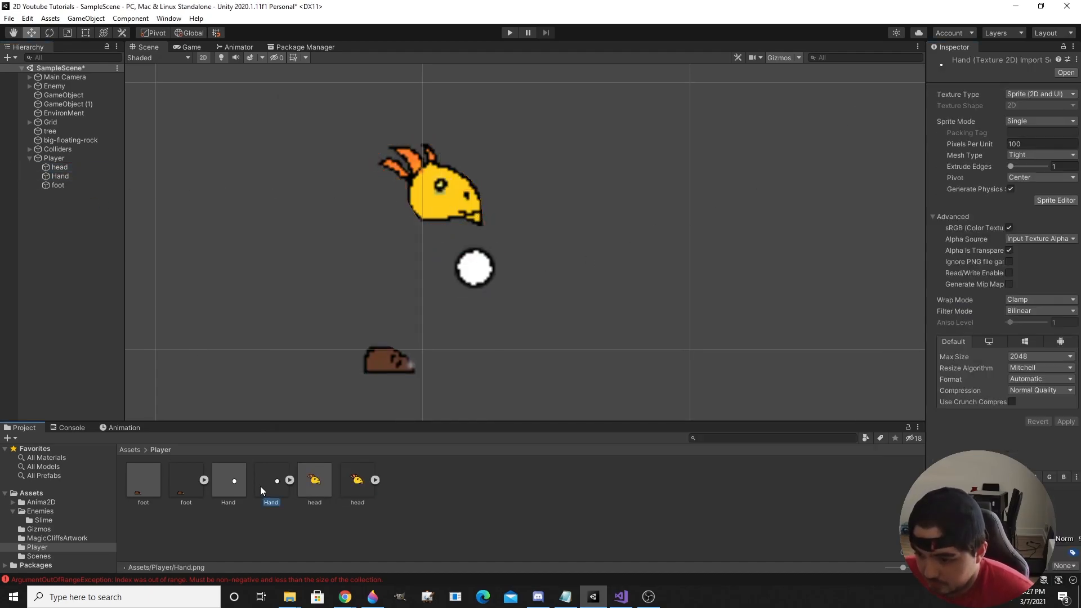
{"action": "left_click", "coordinate": [187, 485], "text": "ctrl"}
{"action": "left_click", "coordinate": [357, 480], "text": "ctrl"}
{"action": "left_click", "coordinate": [1031, 311]}
{"action": "left_click", "coordinate": [1021, 322]}
{"action": "left_click", "coordinate": [1065, 421]}
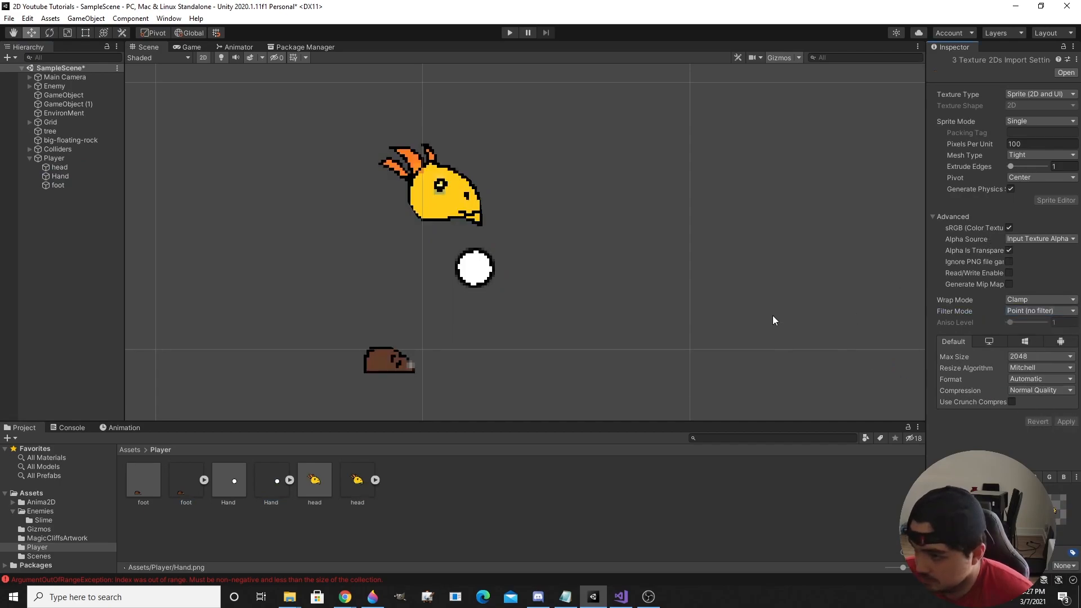
Raise Player's Hand child to about X 0.008, Y 0.0148, just below the beak, and move the foot up beneath the head
{"action": "left_click", "coordinate": [69, 166]}
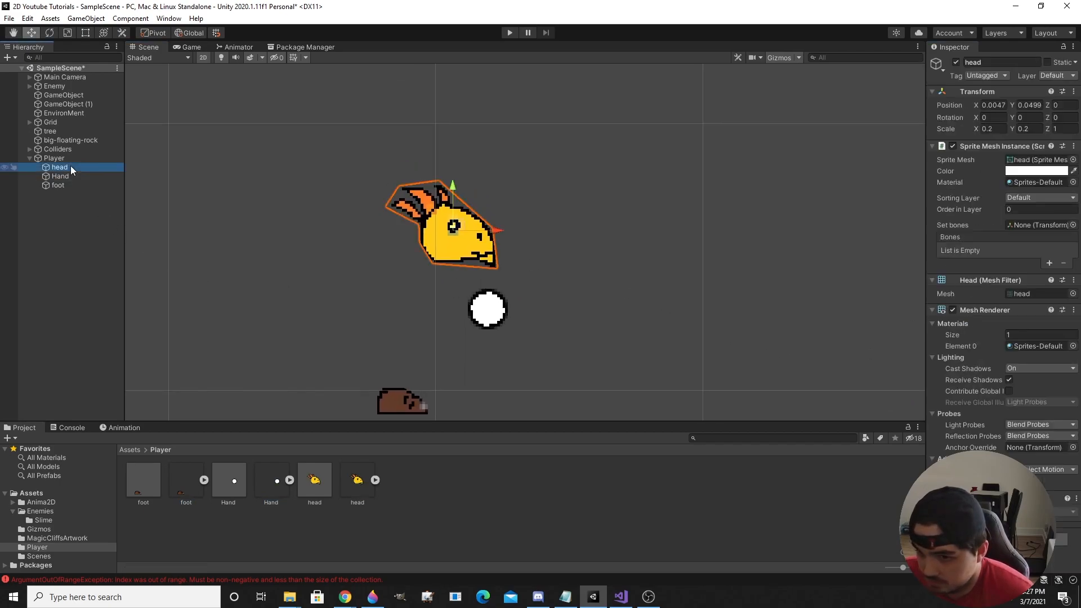
{"action": "left_click", "coordinate": [72, 174]}
{"action": "left_click_drag", "start_coordinate": [453, 292], "coordinate": [464, 273]}
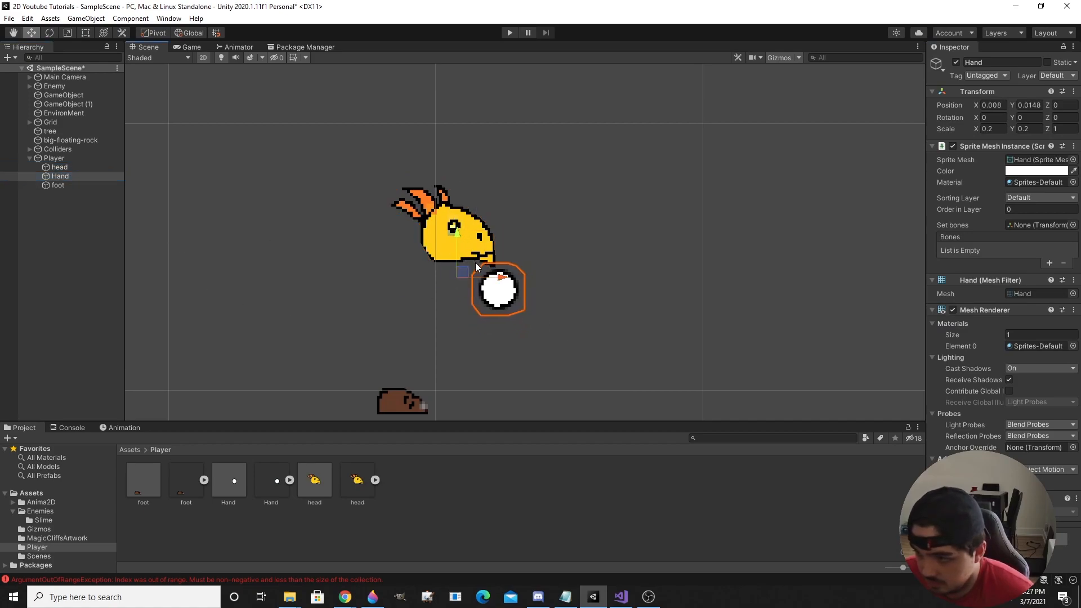
{"action": "left_click", "coordinate": [112, 185]}
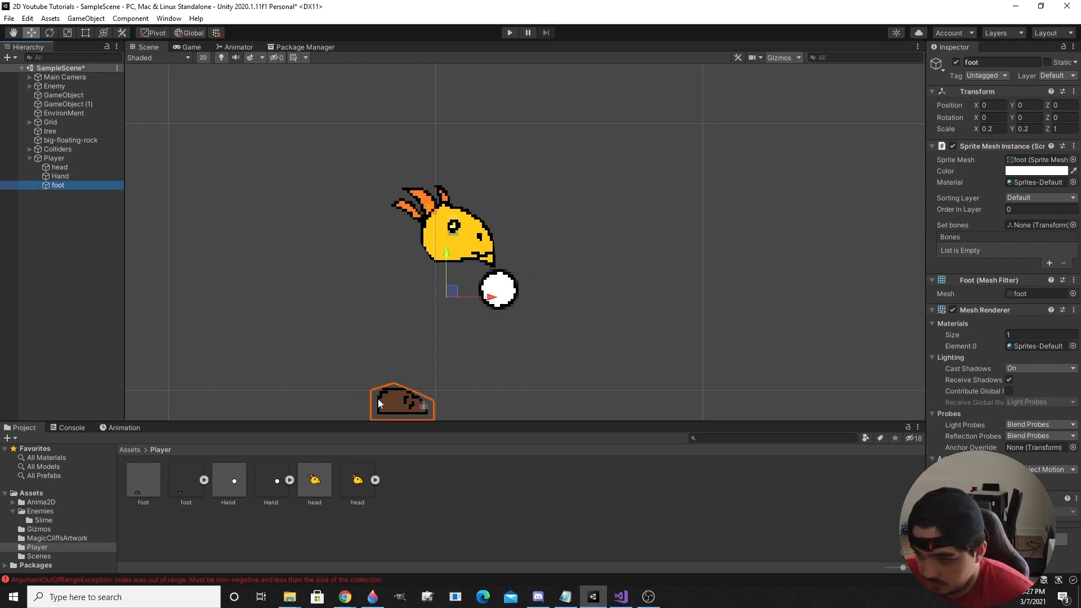
{"action": "left_click_drag", "start_coordinate": [454, 295], "coordinate": [497, 194]}
Duplicate the foot and place the copy slightly above and to the right of the original, at about X 0.0375, Y 0.0728
{"action": "key", "text": "ctrl+d"}
{"action": "left_click", "coordinate": [99, 185], "text": "ctrl"}
{"action": "left_click", "coordinate": [67, 193]}
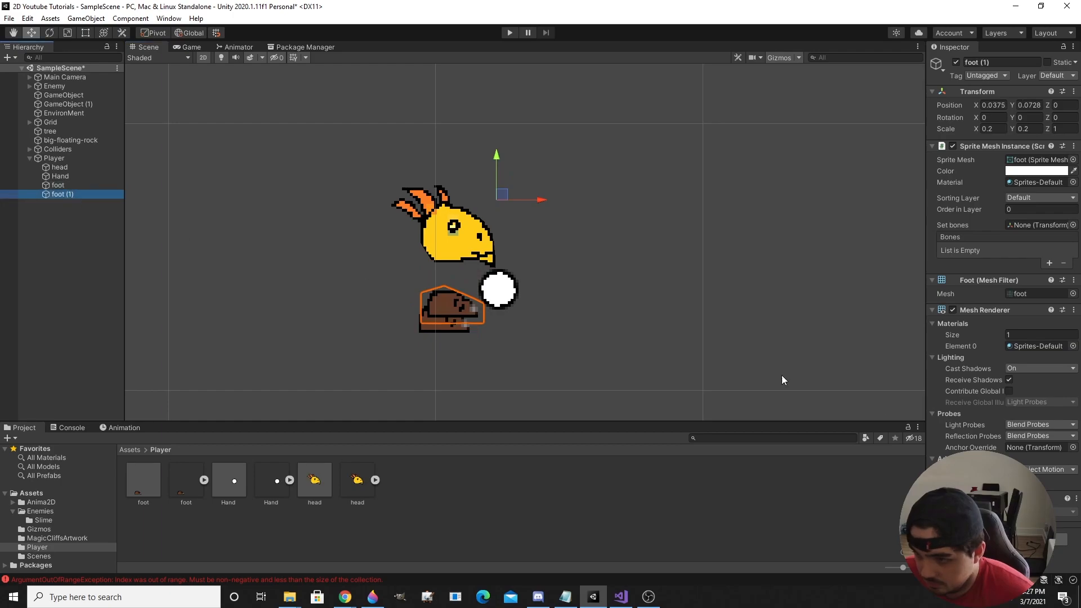
Set the duplicated foot's Order in Layer to -1
{"action": "left_click", "coordinate": [1027, 208]}
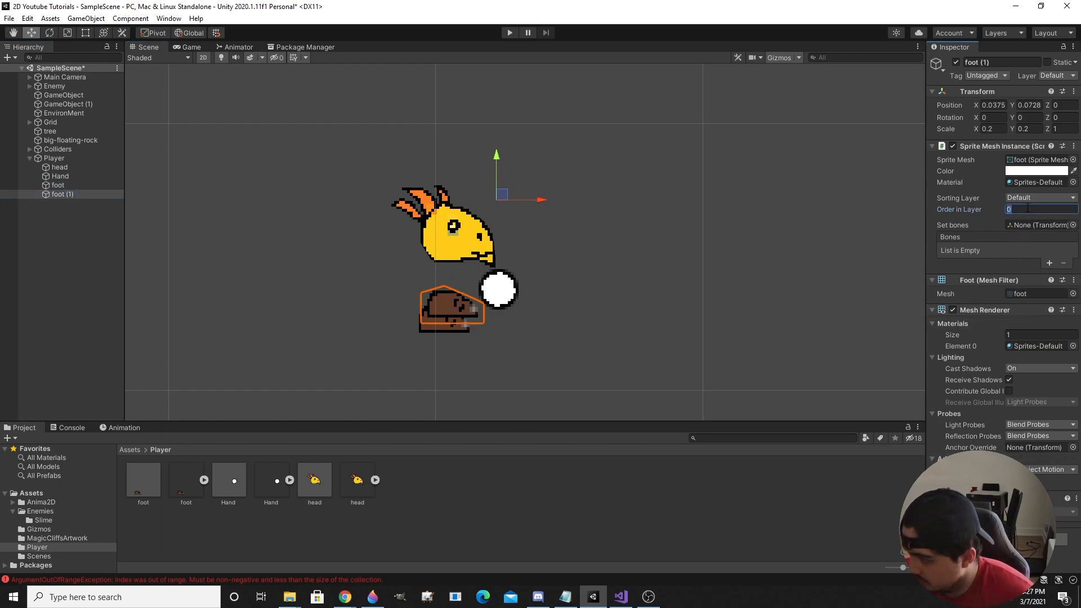
{"action": "type", "text": "-1"}
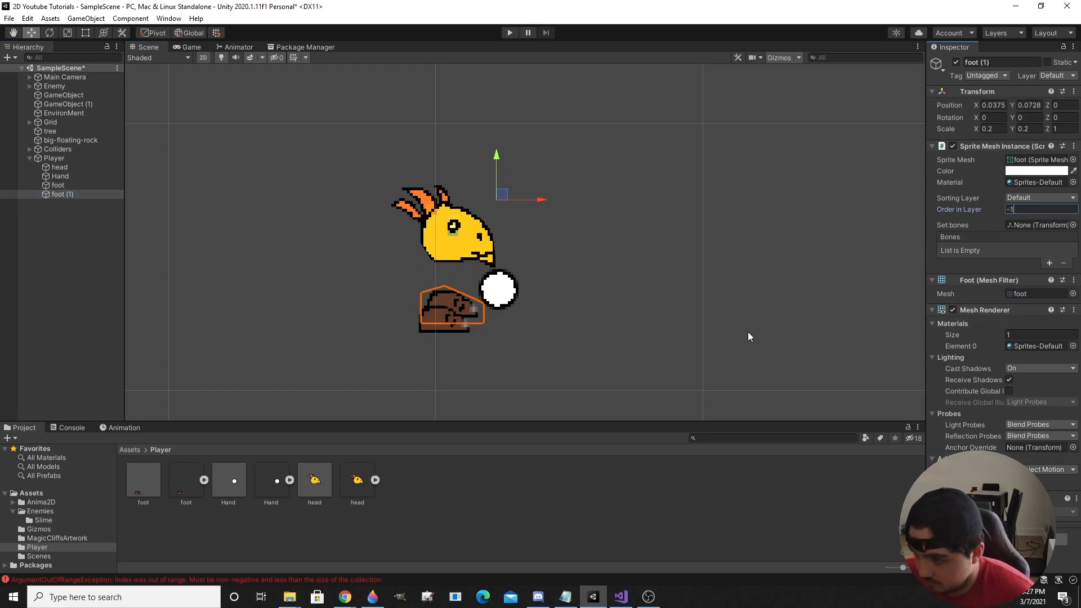
{"action": "left_click", "coordinate": [541, 480]}
{"action": "scroll", "coordinate": [457, 267], "scroll_direction": "down", "scroll_amount": 4}
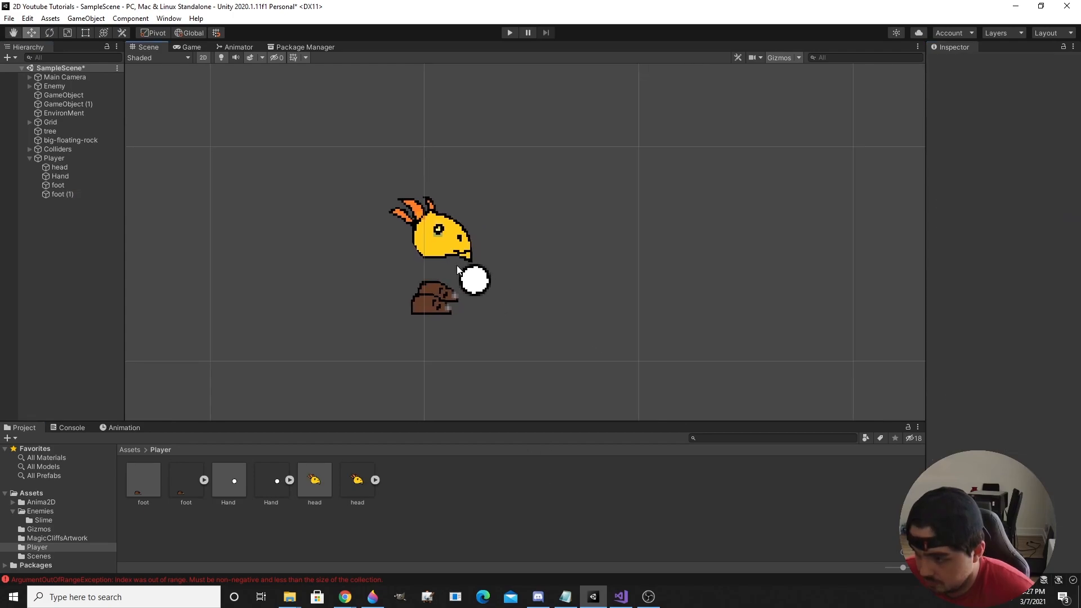
{"action": "scroll", "coordinate": [457, 247], "scroll_direction": "up", "scroll_amount": 4}
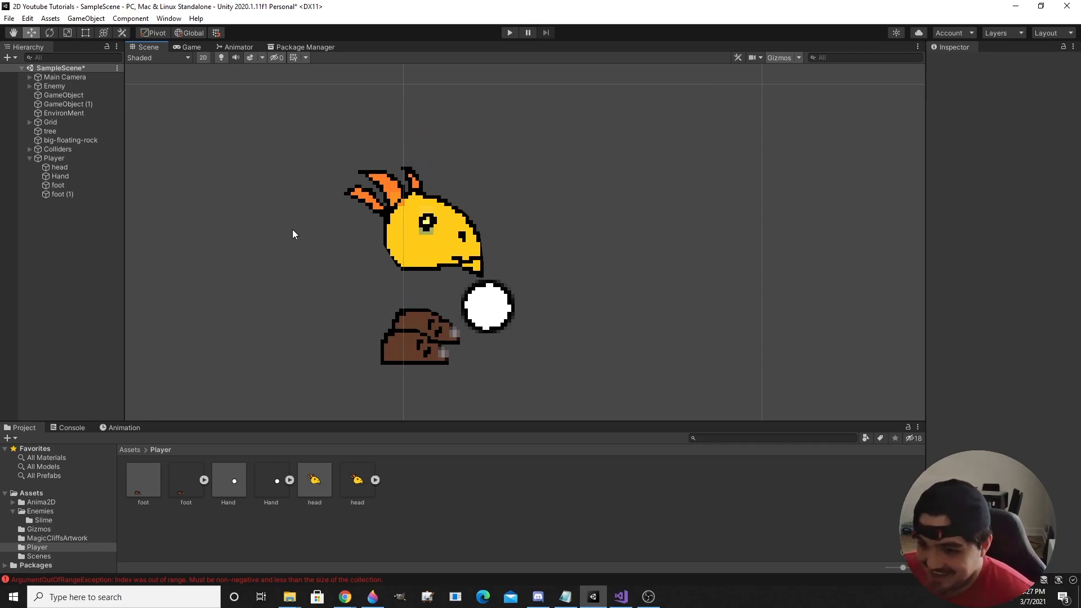
Create an empty child object under Player and name it Bones
{"action": "right_click", "coordinate": [46, 157]}
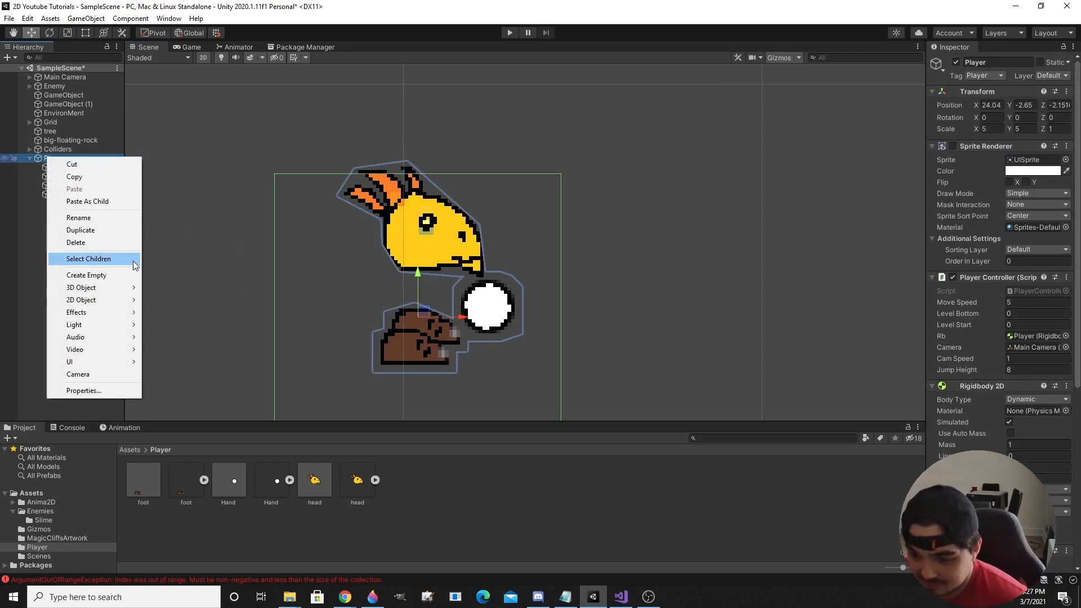
{"action": "left_click", "coordinate": [118, 275]}
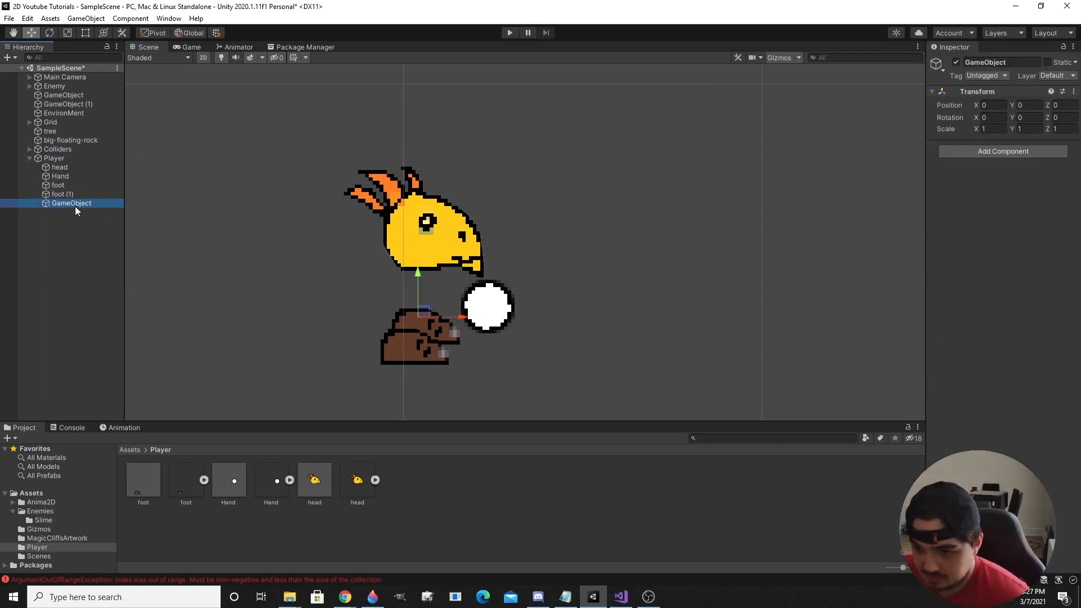
{"action": "type", "text": "Bones"}
{"action": "key", "text": "Return"}
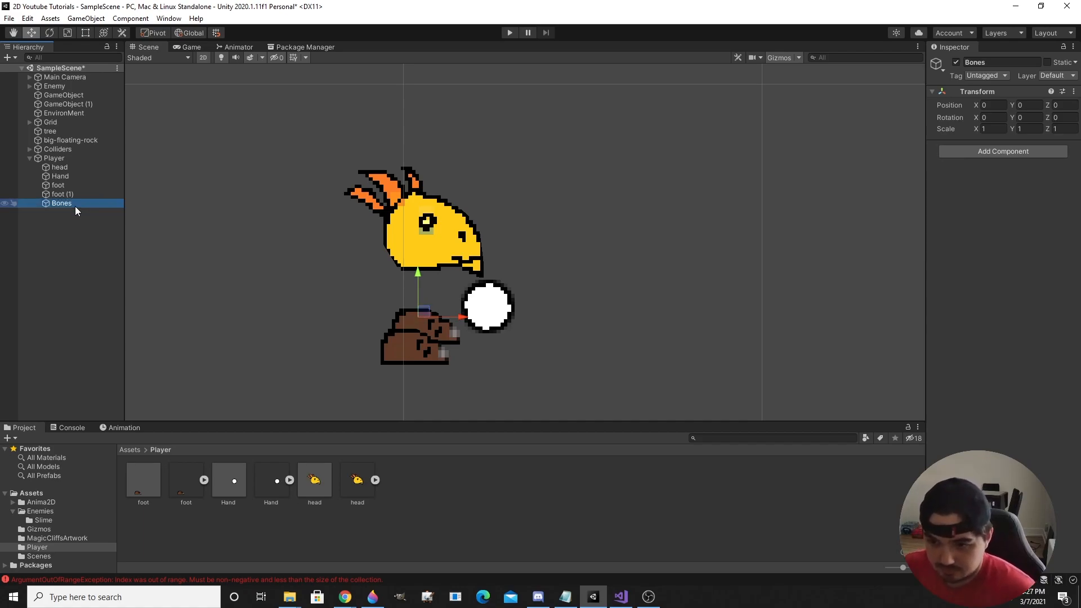
Add a 2D bone under Bones, with its base just above the feet at about X -0.003, Y 0.0055, pointing upward
{"action": "right_click", "coordinate": [76, 206]}
{"action": "mouse_move", "coordinate": [139, 349]}
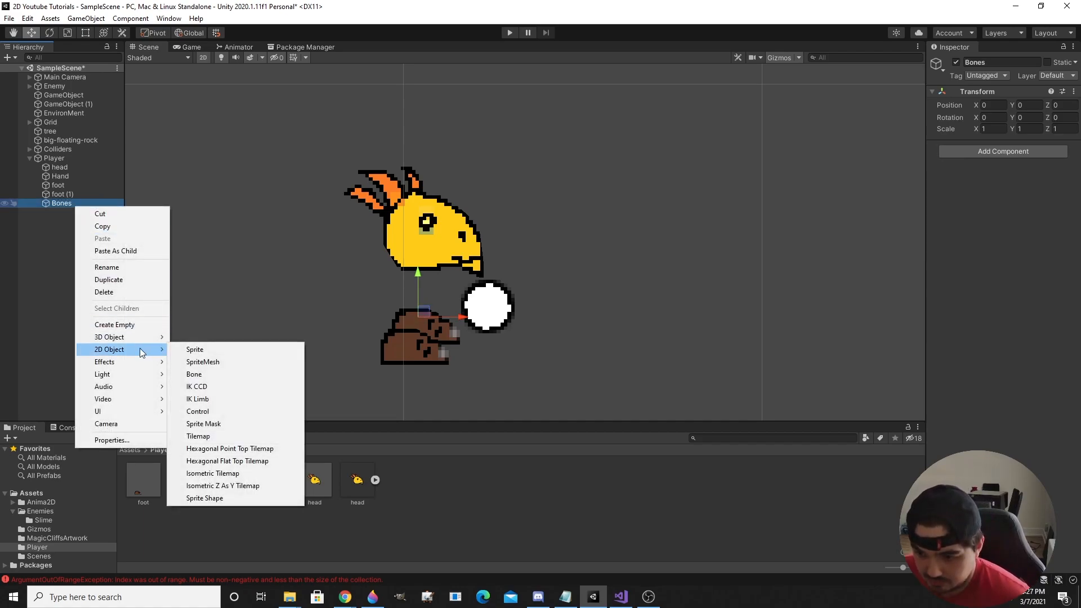
{"action": "left_click", "coordinate": [195, 374]}
{"action": "left_click_drag", "start_coordinate": [507, 267], "coordinate": [400, 275]}
{"action": "left_click_drag", "start_coordinate": [752, 275], "coordinate": [393, 137]}
{"action": "left_click_drag", "start_coordinate": [404, 264], "coordinate": [410, 306]}
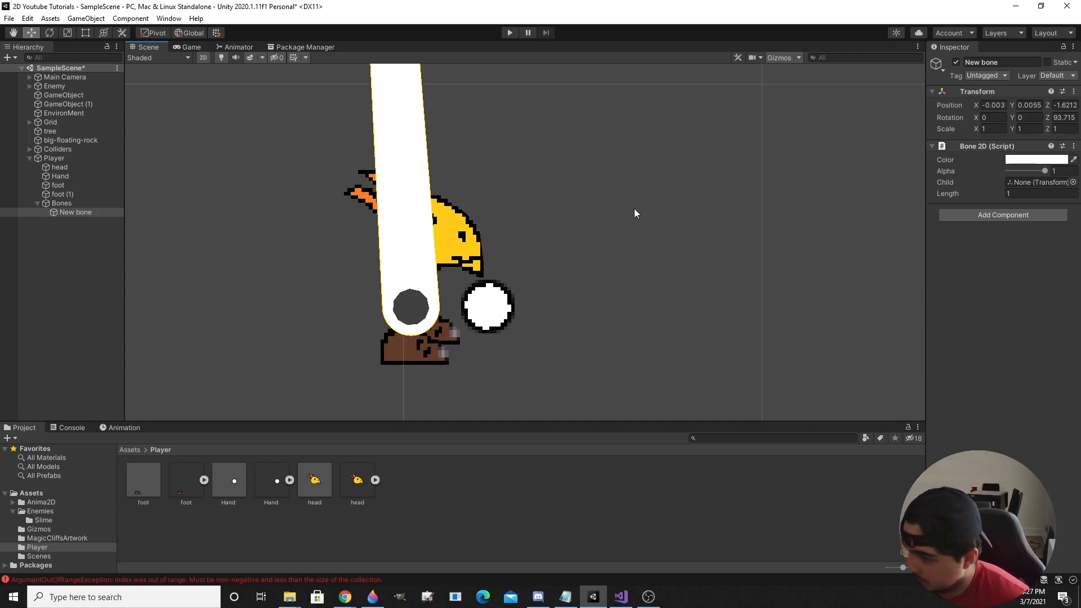
Tilt the new bone closer to vertical, to a Z rotation of about 92.7, and set its X and Y scale to 0.1
{"action": "scroll", "coordinate": [497, 243], "scroll_direction": "down", "scroll_amount": 3}
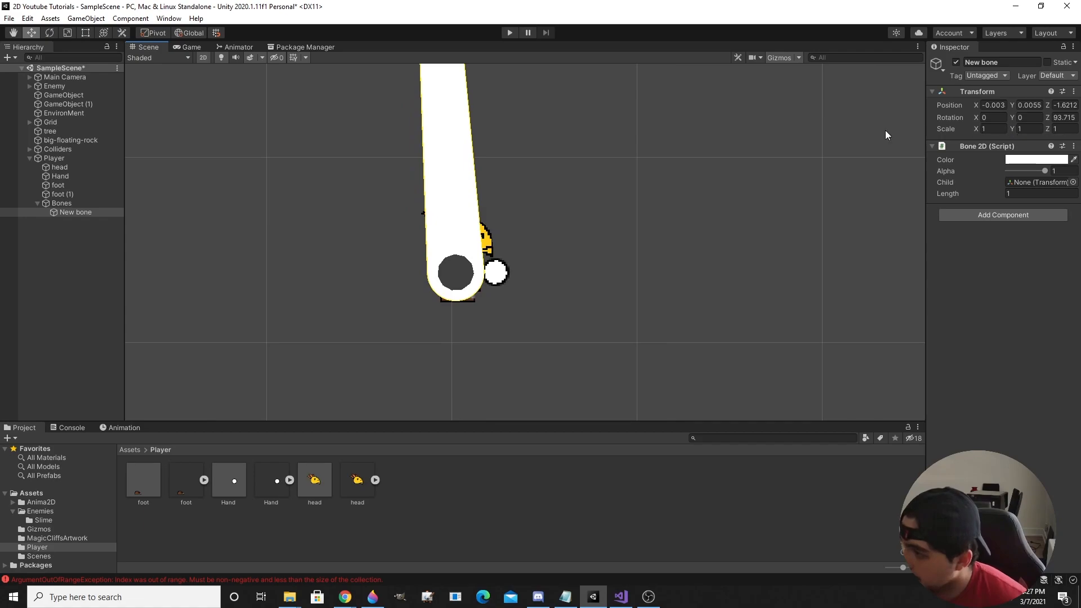
{"action": "scroll", "coordinate": [666, 164], "scroll_direction": "down", "scroll_amount": 8}
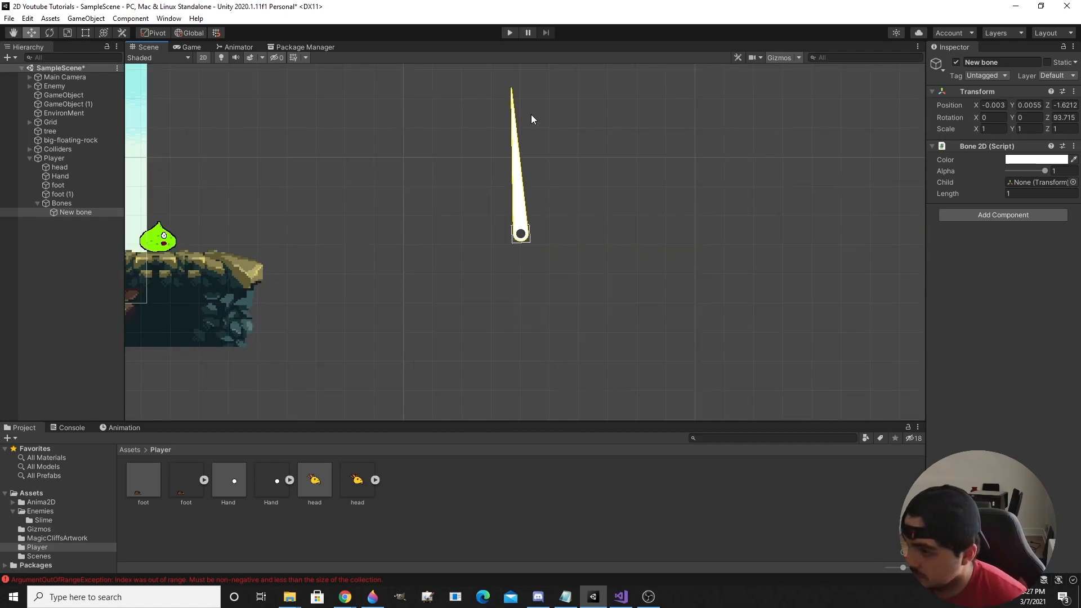
{"action": "scroll", "coordinate": [511, 86], "scroll_direction": "up", "scroll_amount": 1}
{"action": "left_click_drag", "start_coordinate": [509, 85], "coordinate": [513, 110]}
{"action": "left_click", "coordinate": [995, 129]}
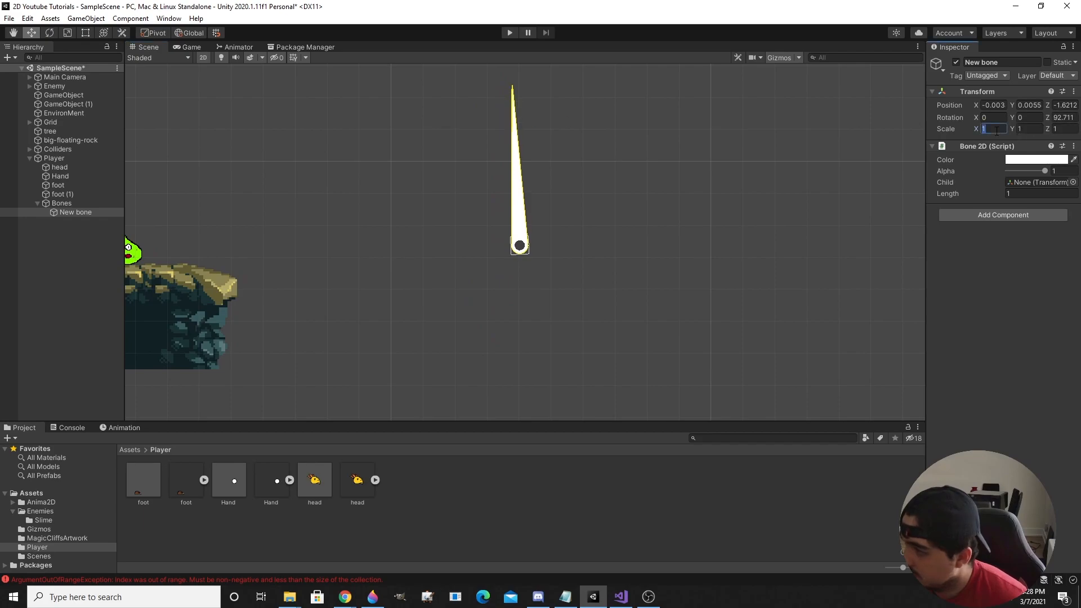
{"action": "type", "text": ".1"}
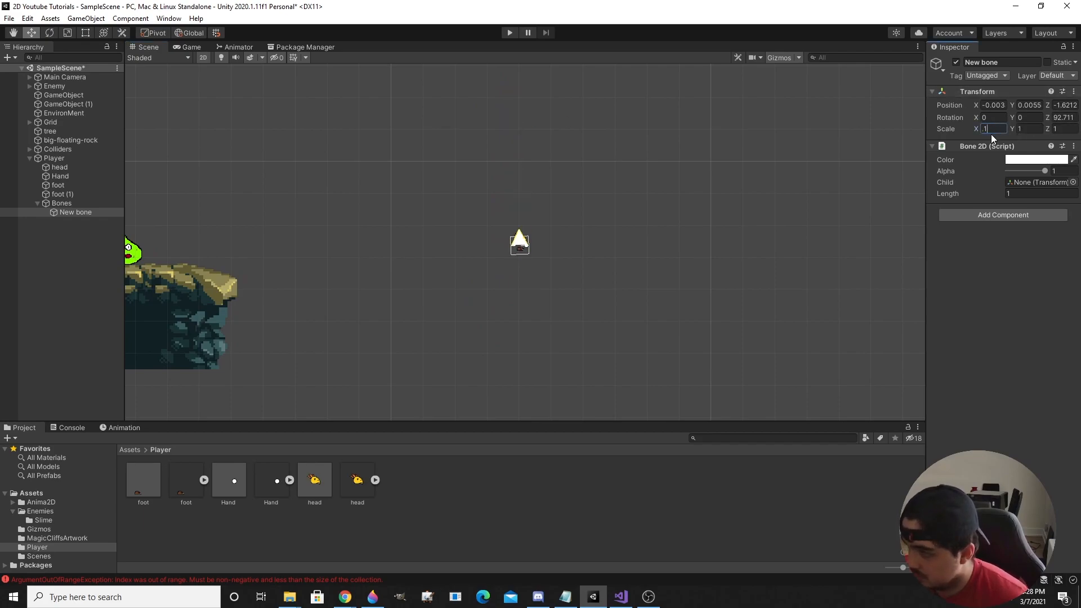
{"action": "type", "text": ".1"}
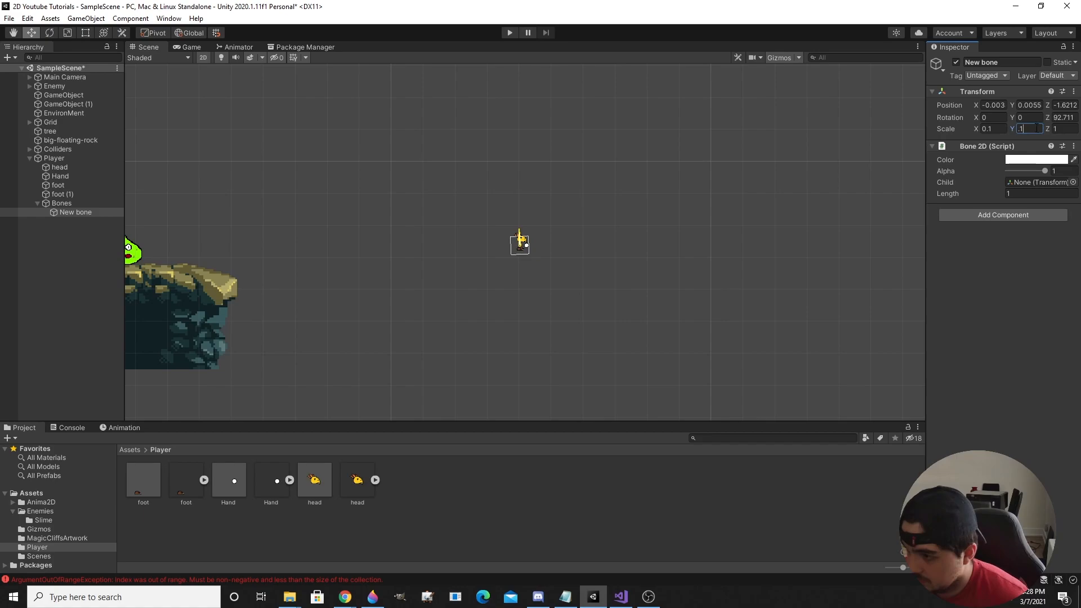
Straighten the bone to a Z rotation of about 91.8 and shorten its length to 0.31
{"action": "scroll", "coordinate": [475, 251], "scroll_direction": "up", "scroll_amount": 10}
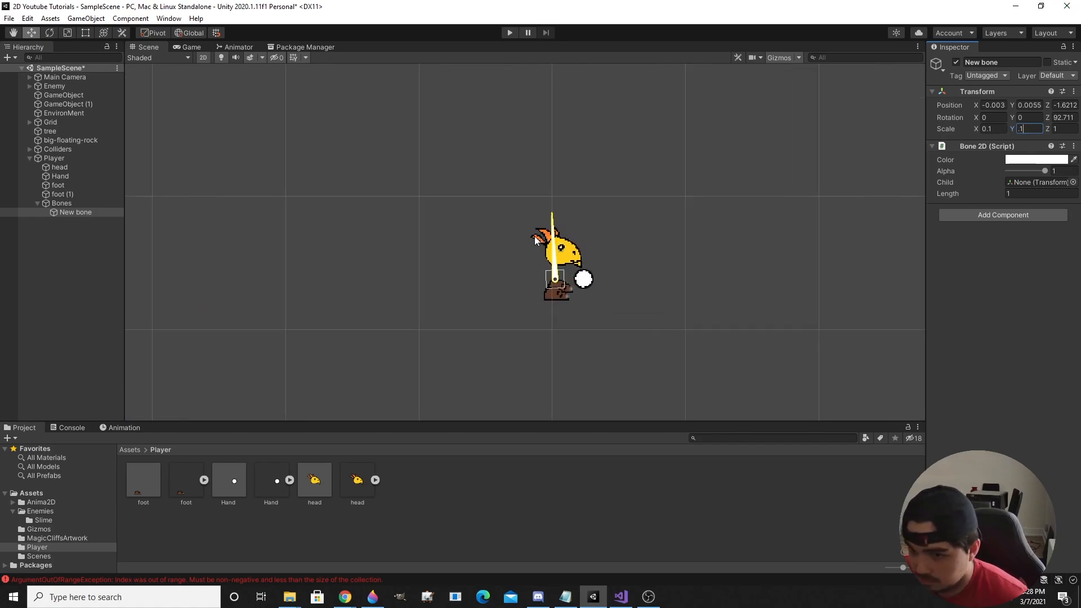
{"action": "left_click", "coordinate": [85, 32]}
{"action": "scroll", "coordinate": [563, 217], "scroll_direction": "up", "scroll_amount": 3}
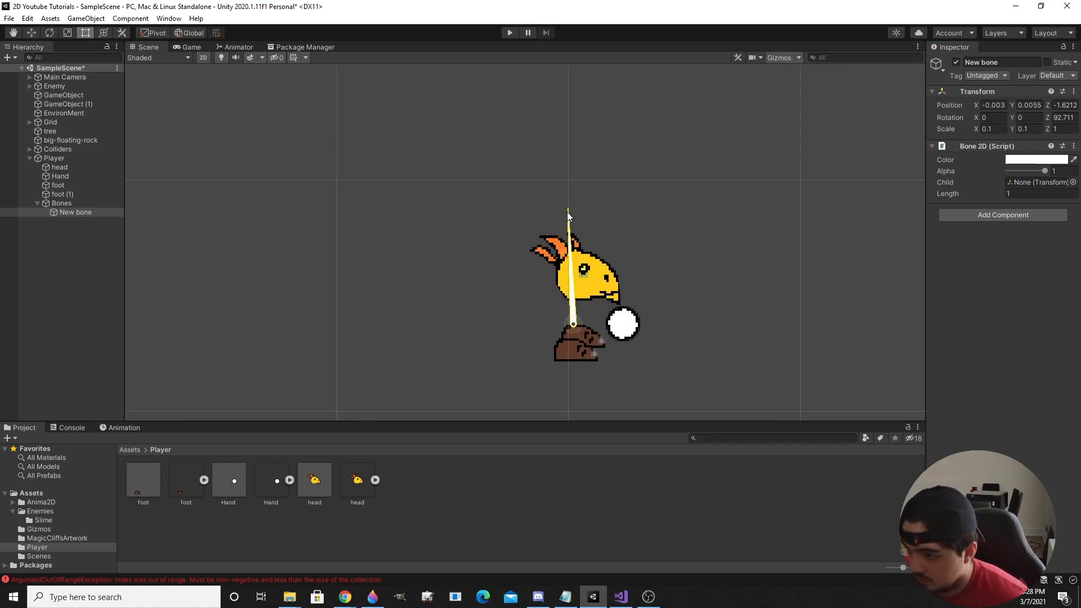
{"action": "left_click_drag", "start_coordinate": [567, 216], "coordinate": [571, 225]}
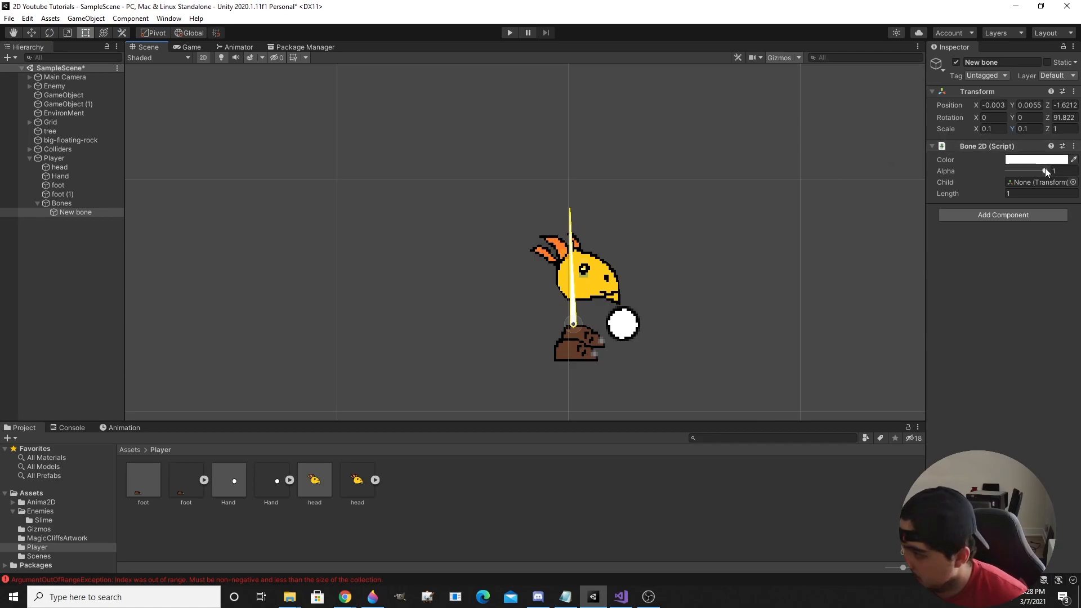
{"action": "left_click_drag", "start_coordinate": [995, 192], "coordinate": [979, 194]}
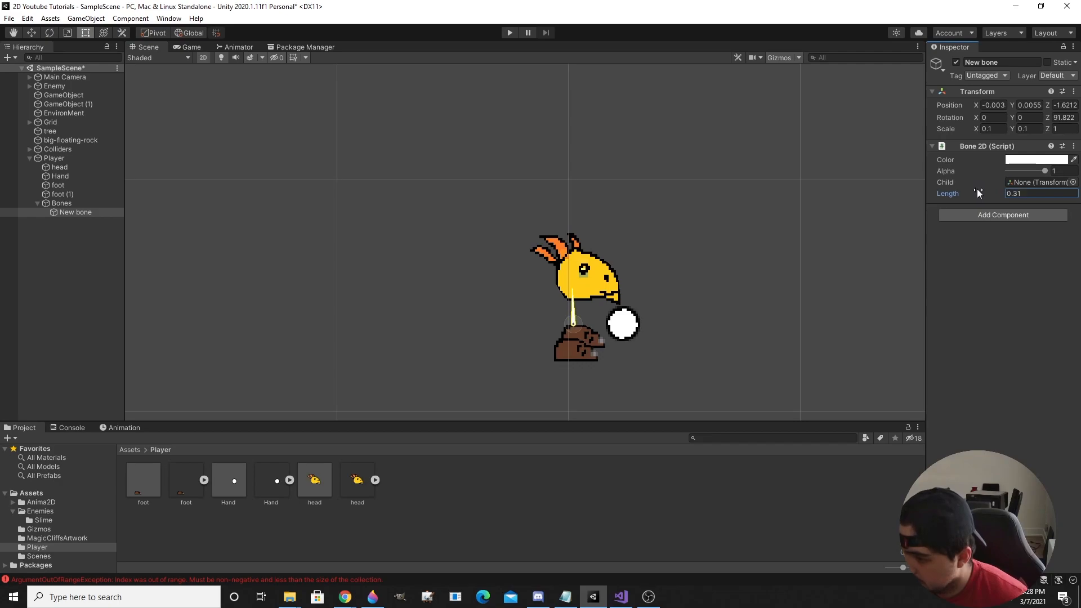
Rename the new bone as Hips
{"action": "left_click", "coordinate": [80, 212]}
{"action": "left_click", "coordinate": [79, 213]}
{"action": "type", "text": "Hips"}
{"action": "key", "text": "Return"}
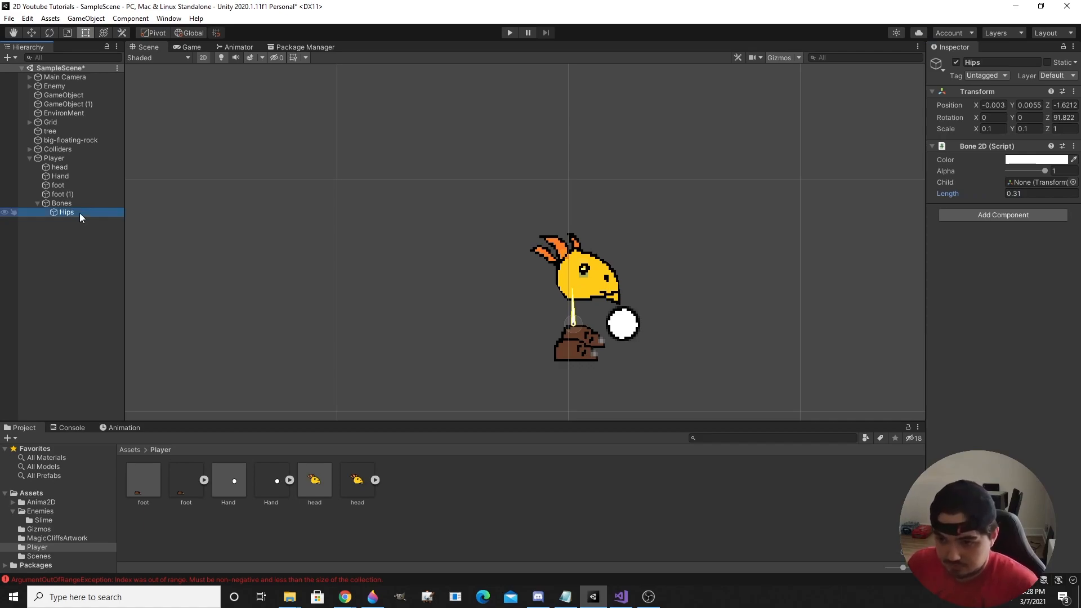
Add a child bone to Hips, extending up through the head, and set its length to 0.33
{"action": "right_click", "coordinate": [80, 212]}
{"action": "mouse_move", "coordinate": [125, 358]}
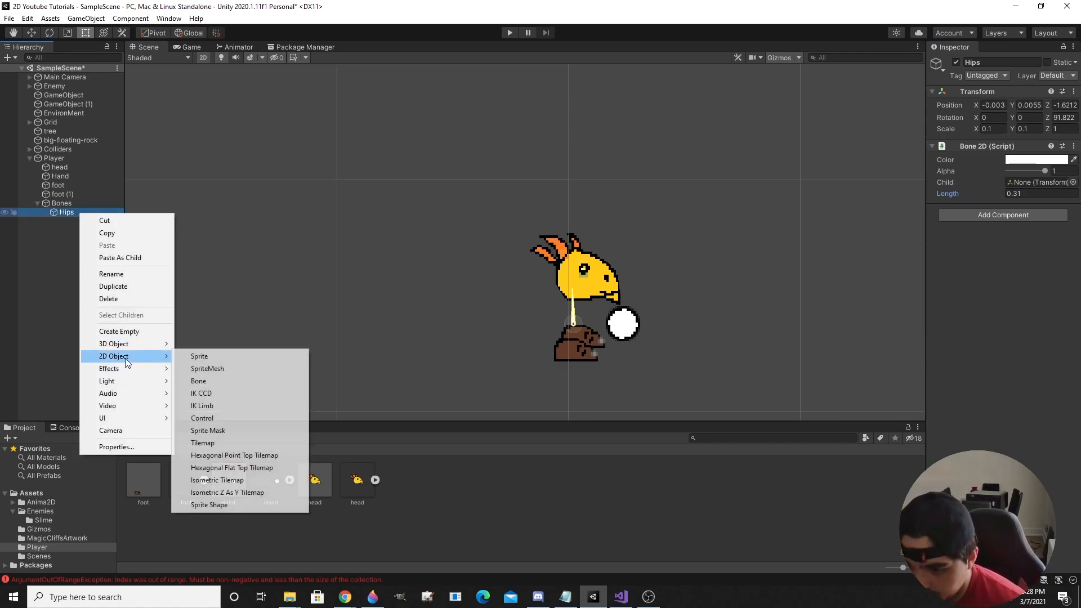
{"action": "left_click", "coordinate": [221, 380]}
{"action": "scroll", "coordinate": [535, 276], "scroll_direction": "up", "scroll_amount": 3}
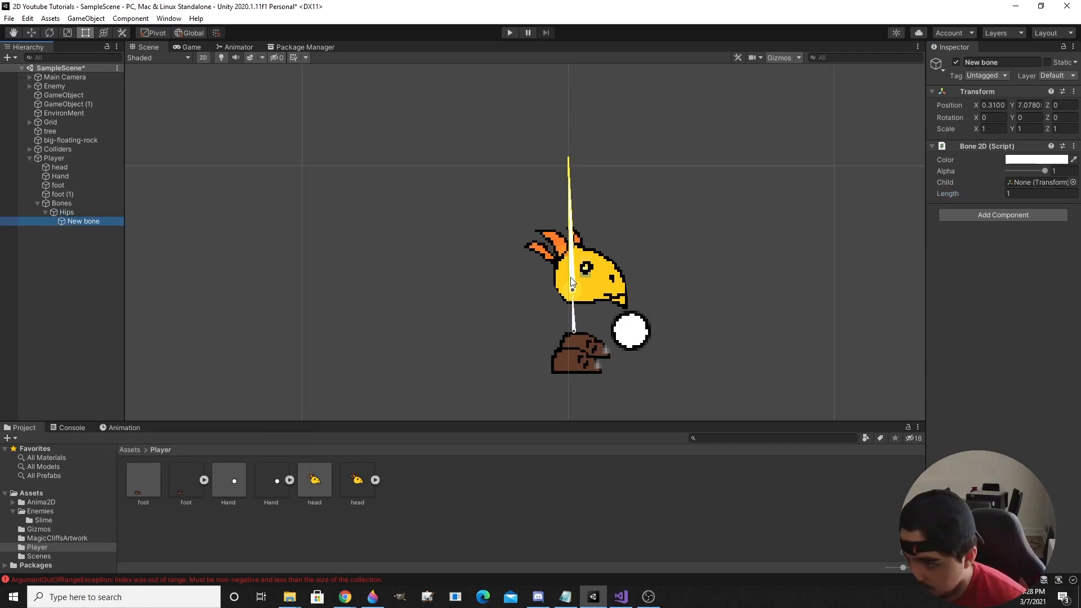
{"action": "scroll", "coordinate": [574, 296], "scroll_direction": "up", "scroll_amount": 2}
{"action": "left_click_drag", "start_coordinate": [989, 197], "coordinate": [971, 190]}
Rename the child bone inside the head as Head
{"action": "left_click", "coordinate": [99, 224]}
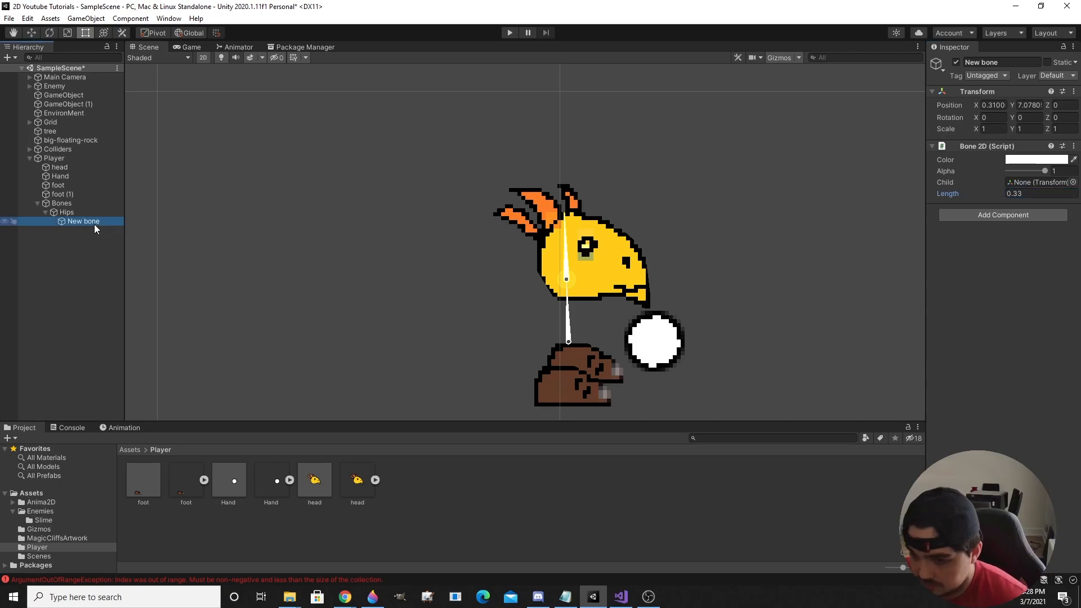
{"action": "left_click", "coordinate": [94, 224]}
{"action": "type", "text": "Head"}
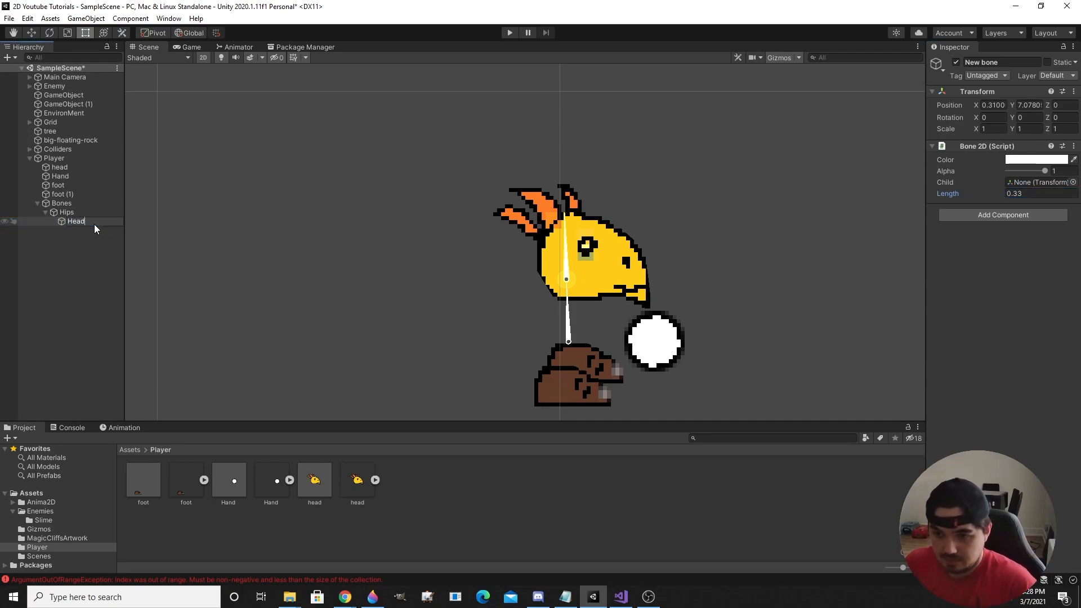
{"action": "key", "text": "Return"}
Add a second child bone to Hips, place its base between the hips and the hand, and point it through the hand
{"action": "left_click", "coordinate": [83, 217]}
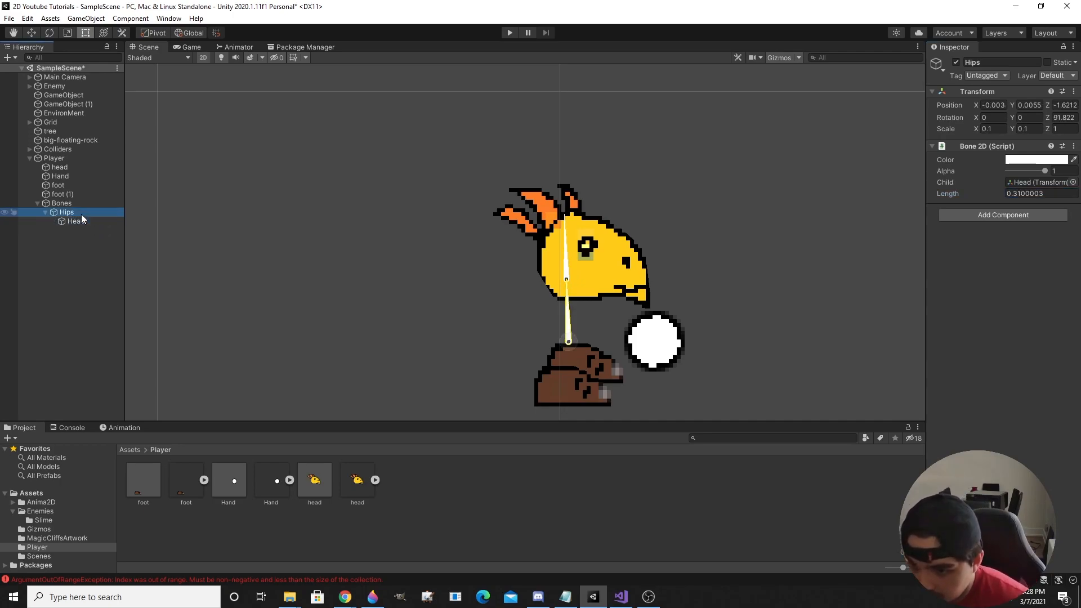
{"action": "right_click", "coordinate": [81, 214]}
{"action": "mouse_move", "coordinate": [166, 357]}
{"action": "left_click", "coordinate": [225, 380]}
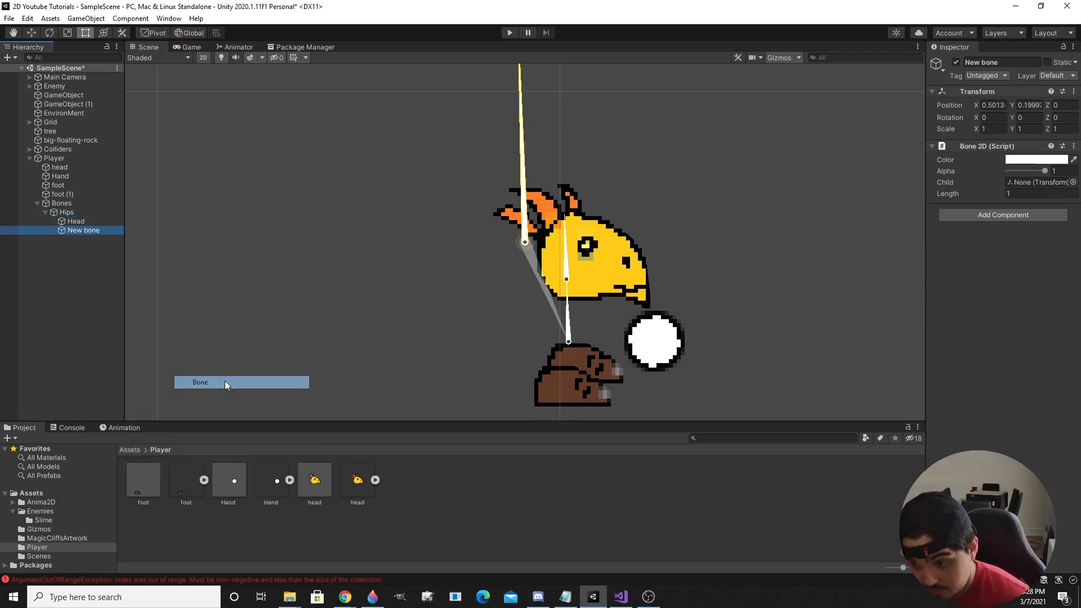
{"action": "left_click_drag", "start_coordinate": [525, 235], "coordinate": [603, 334]}
{"action": "left_click", "coordinate": [34, 31]}
{"action": "left_click_drag", "start_coordinate": [790, 326], "coordinate": [797, 355]}
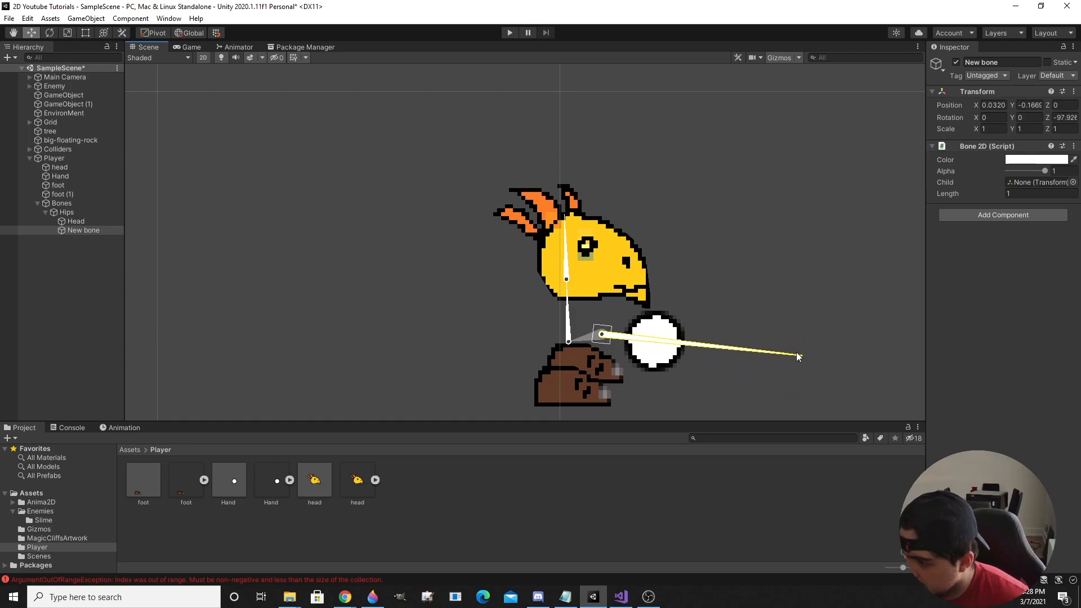
Shorten the bone running through the hand to a length of 0.46 and rename it as Hand
{"action": "left_click_drag", "start_coordinate": [967, 195], "coordinate": [955, 195]}
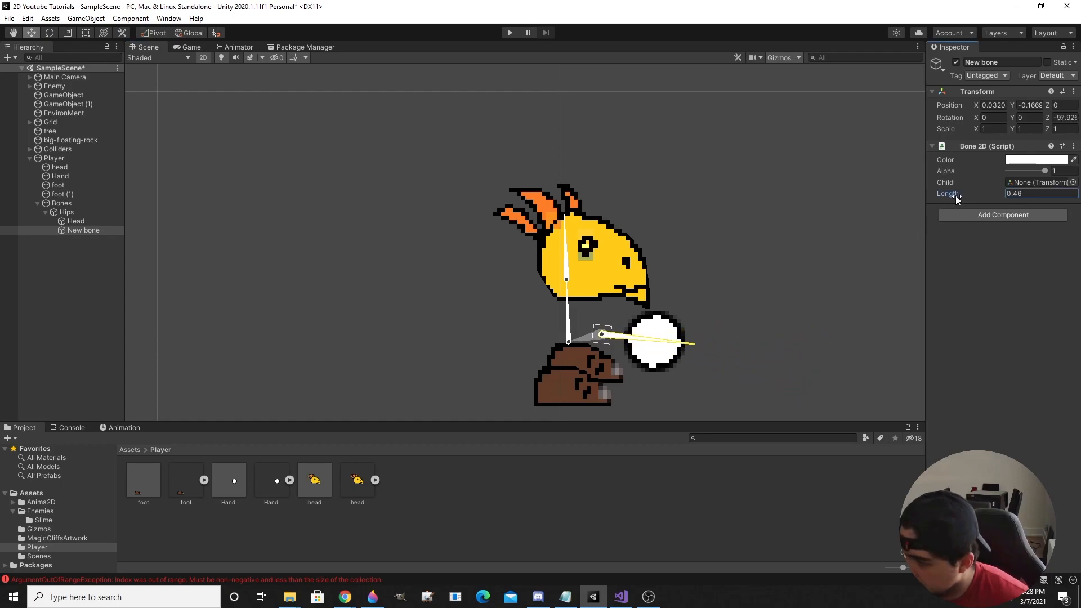
{"action": "middle_click_drag", "start_coordinate": [654, 264], "coordinate": [639, 193]}
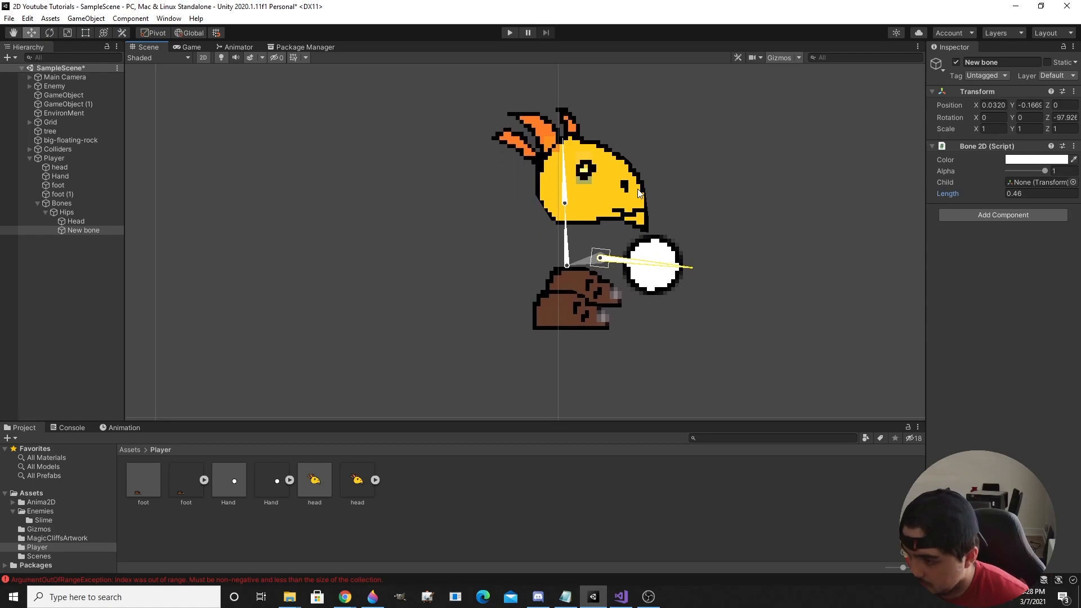
{"action": "left_click", "coordinate": [87, 229]}
{"action": "type", "text": "Hand"}
{"action": "key", "text": "Return"}
Add a third child bone to Hips, point it down through the front foot, and set its length to 0.27
{"action": "right_click", "coordinate": [72, 212]}
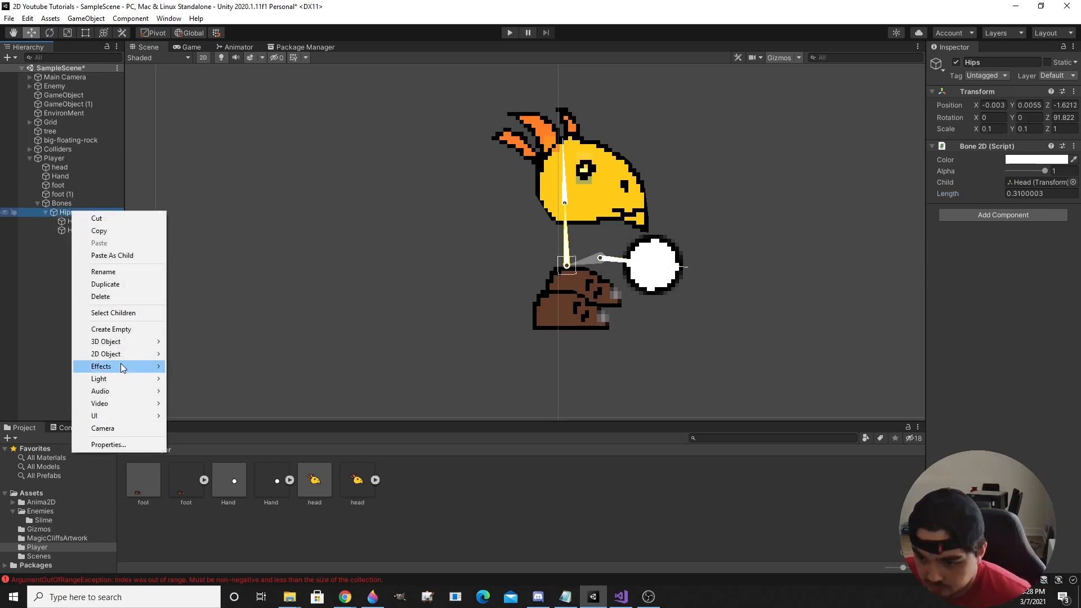
{"action": "mouse_move", "coordinate": [130, 354]}
{"action": "left_click", "coordinate": [213, 377]}
{"action": "left_click_drag", "start_coordinate": [525, 231], "coordinate": [556, 361]}
{"action": "left_click", "coordinate": [946, 194]}
{"action": "left_click_drag", "start_coordinate": [947, 194], "coordinate": [931, 194]}
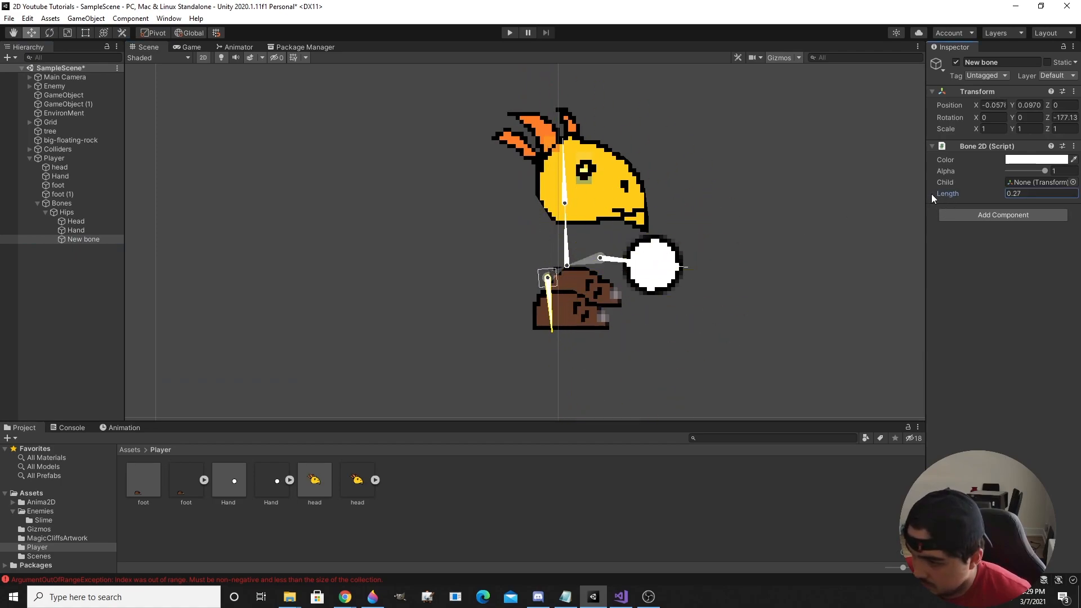
Rename the new bone running through the front foot as RFoot
{"action": "left_click", "coordinate": [75, 241]}
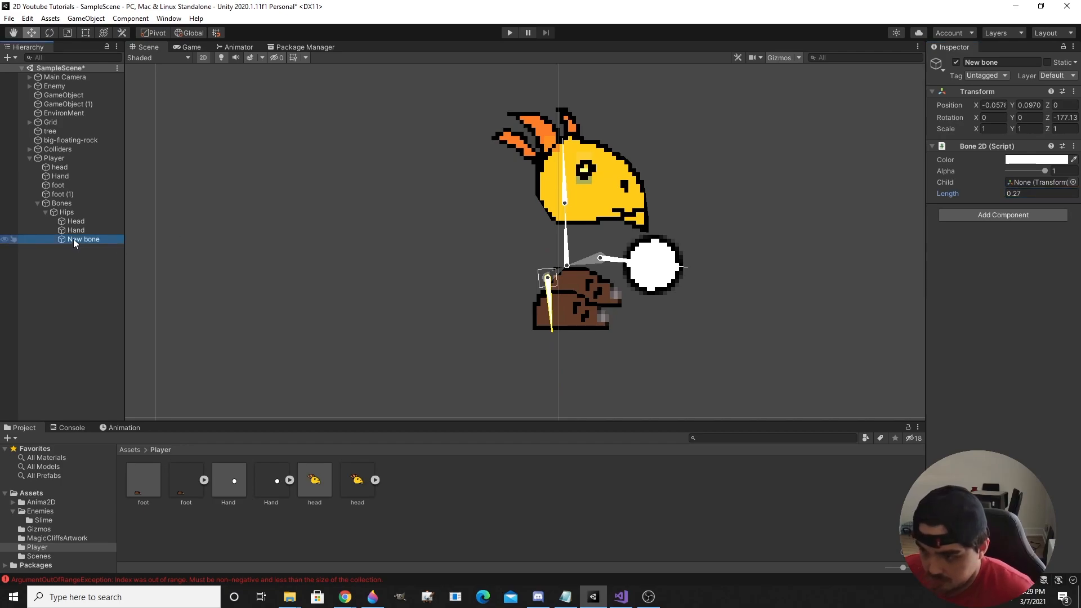
{"action": "key", "text": "F2"}
{"action": "type", "text": "RFoot"}
{"action": "key", "text": "Return"}
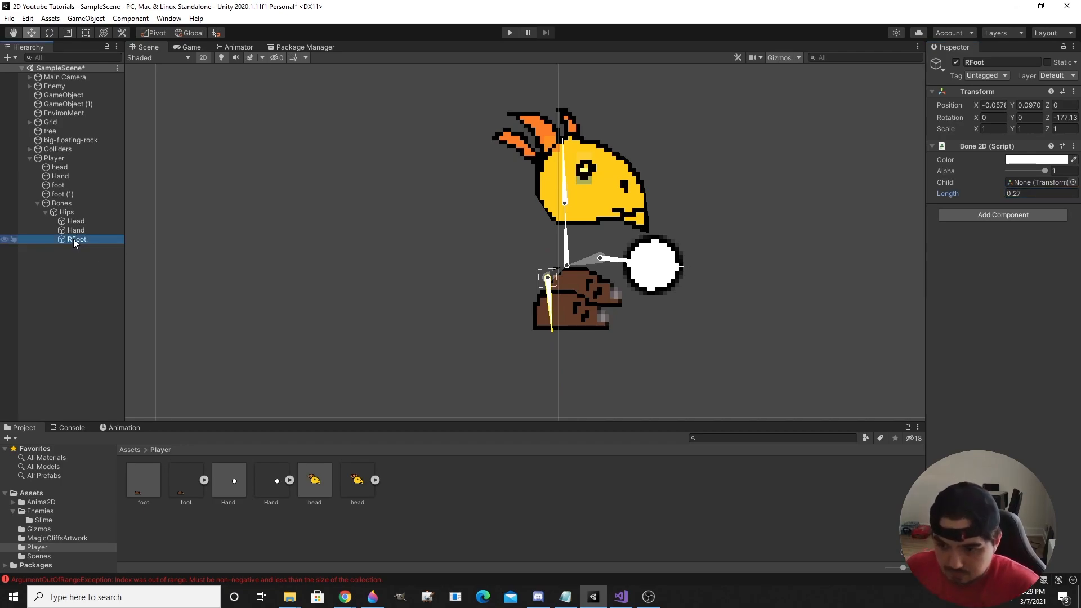
Add a fourth child bone to Hips and name it LFoot
{"action": "right_click", "coordinate": [76, 212]}
{"action": "mouse_move", "coordinate": [143, 418]}
{"action": "mouse_move", "coordinate": [142, 360]}
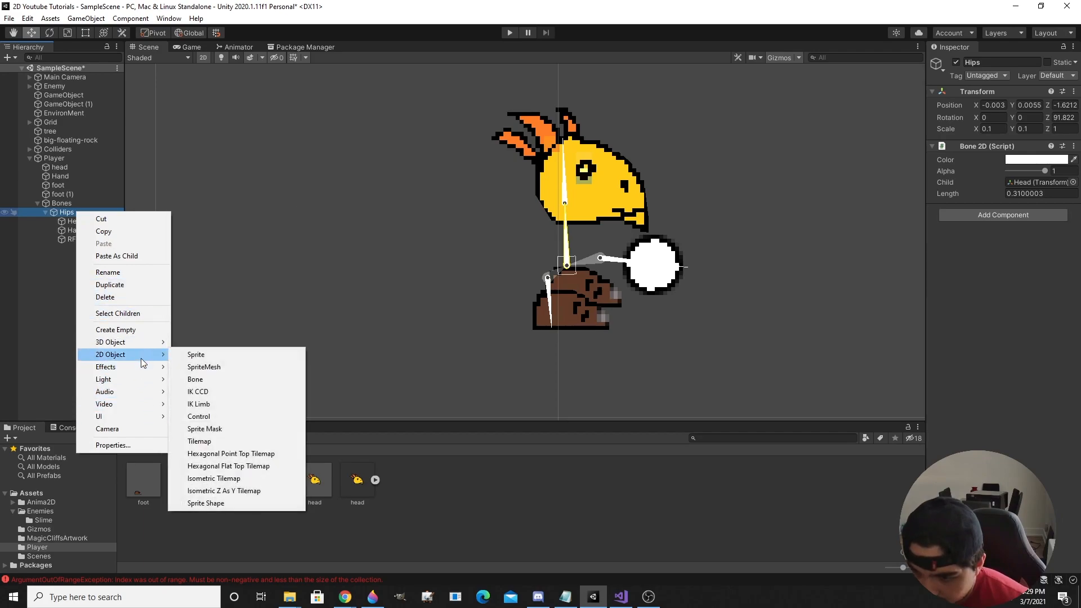
{"action": "left_click", "coordinate": [218, 383]}
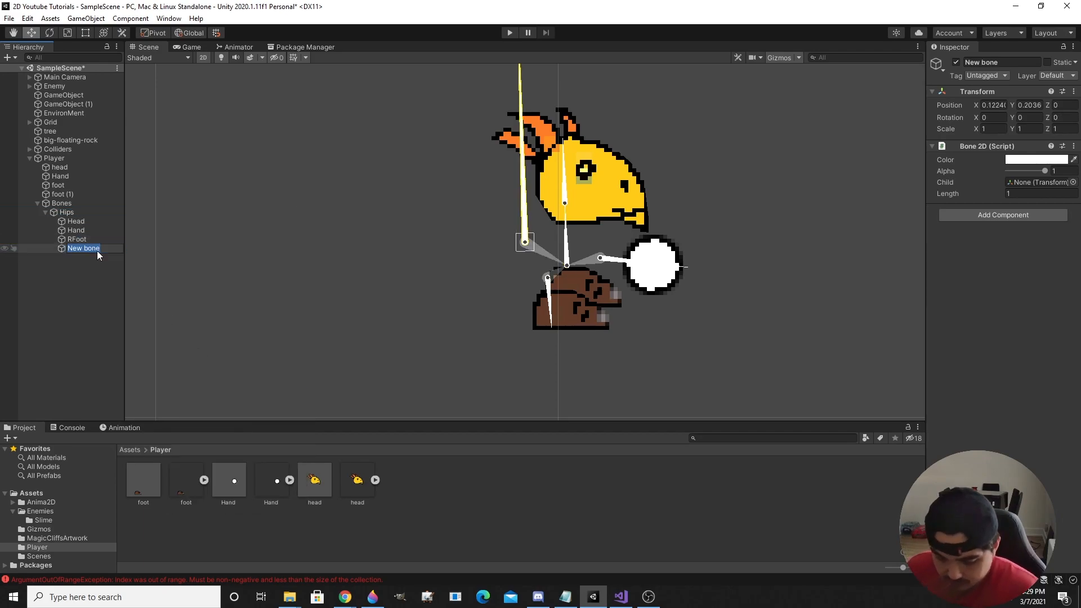
{"action": "type", "text": "LFoot"}
{"action": "key", "text": "Return"}
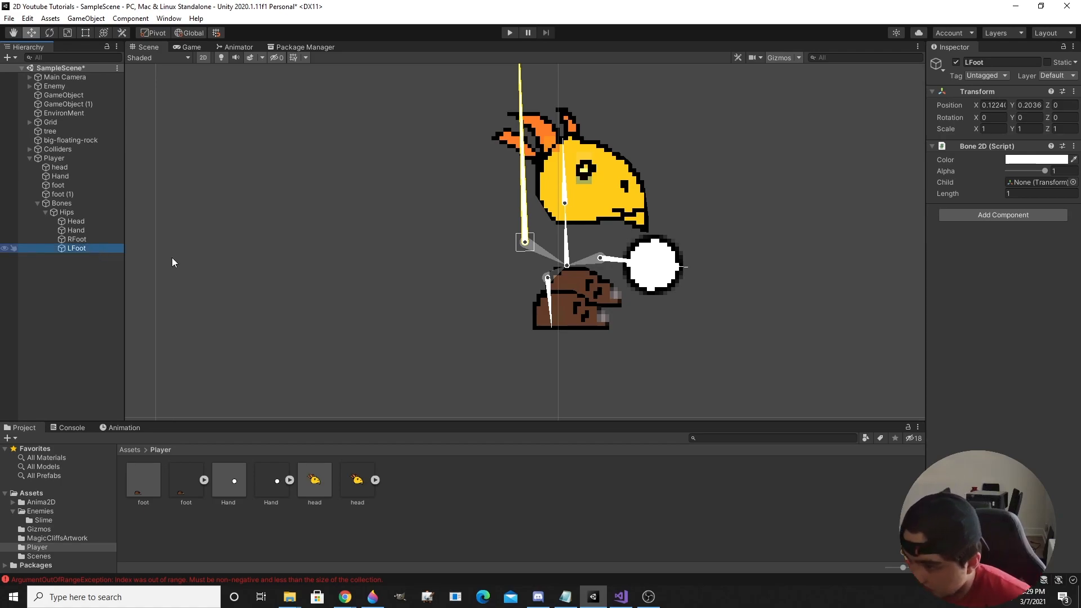
Place the LFoot bone's base beside the hips, point it down through the rear foot, and shorten it to fit
{"action": "left_click_drag", "start_coordinate": [525, 241], "coordinate": [576, 265]}
{"action": "left_click_drag", "start_coordinate": [574, 227], "coordinate": [619, 357]}
{"action": "left_click_drag", "start_coordinate": [985, 187], "coordinate": [959, 191]}
{"action": "key", "text": "q"}
{"action": "middle_click_drag", "start_coordinate": [673, 220], "coordinate": [505, 219]}
{"action": "scroll", "coordinate": [597, 192], "scroll_direction": "down", "scroll_amount": 7}
{"action": "key", "text": "w"}
{"action": "middle_click_drag", "start_coordinate": [411, 224], "coordinate": [424, 229]}
Examine the bones in the Hips hierarchy one by one, checking which part of the character each covers
{"action": "left_click", "coordinate": [107, 247]}
{"action": "left_click", "coordinate": [95, 231]}
{"action": "left_click", "coordinate": [95, 222]}
{"action": "left_click", "coordinate": [95, 213]}
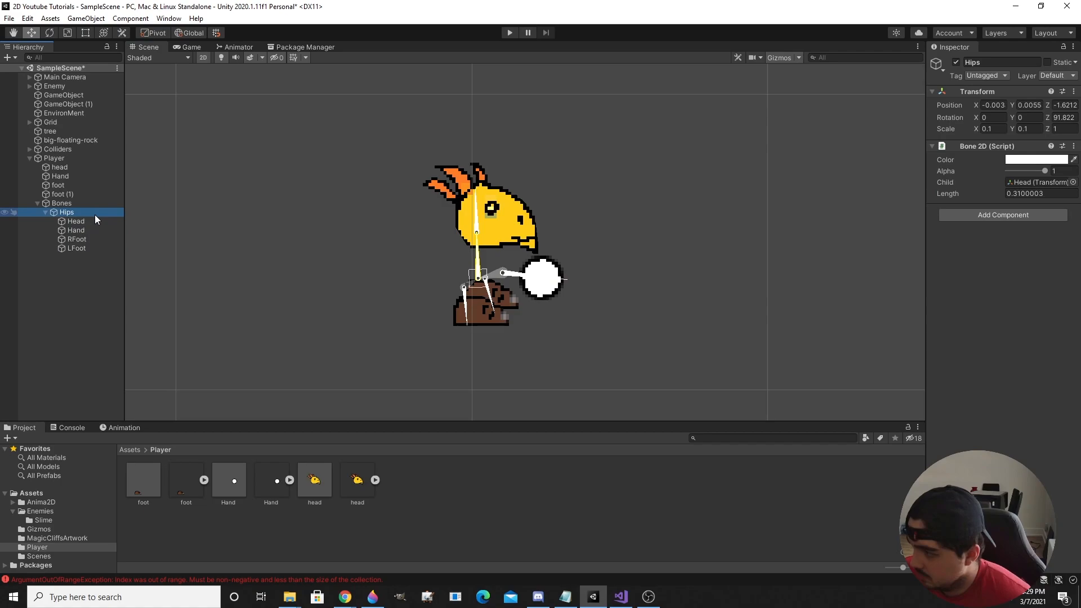
{"action": "left_click", "coordinate": [94, 220]}
{"action": "left_click", "coordinate": [95, 239]}
{"action": "left_click", "coordinate": [92, 212]}
{"action": "left_click", "coordinate": [93, 204]}
{"action": "left_click", "coordinate": [93, 214]}
{"action": "left_click", "coordinate": [397, 476]}
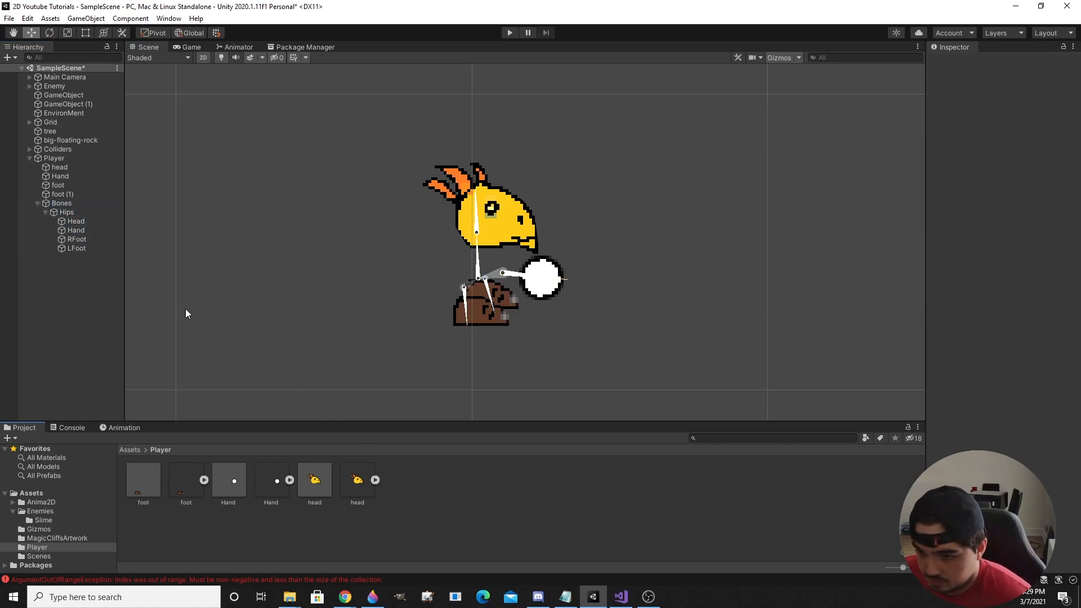
Assign the Hips bone chain to the head sprite mesh and remove LFoot, RFoot and Hand from its bone list
{"action": "left_click", "coordinate": [79, 195]}
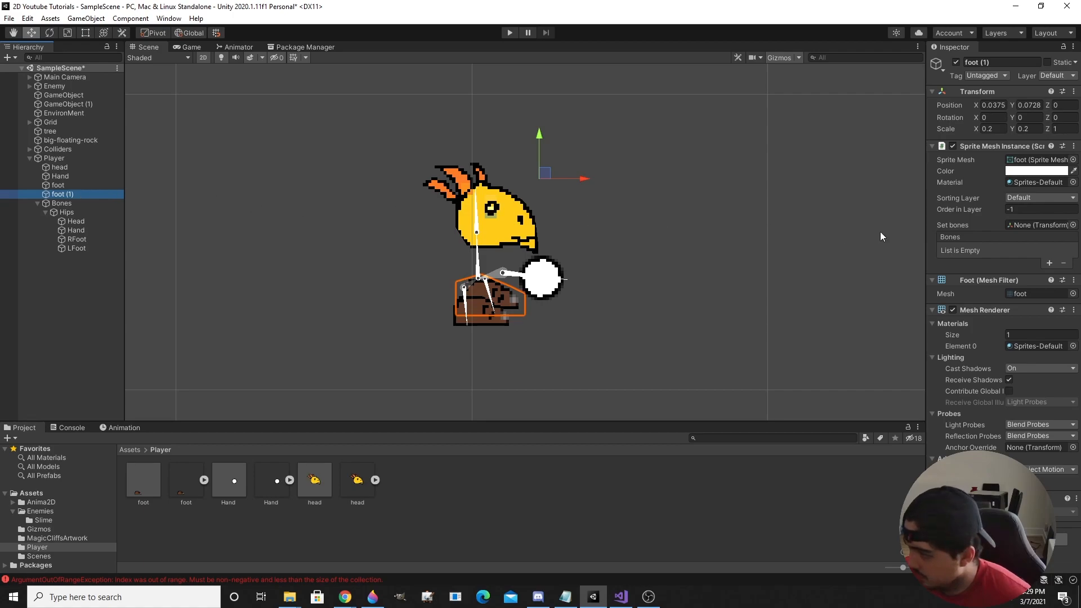
{"action": "left_click", "coordinate": [92, 167]}
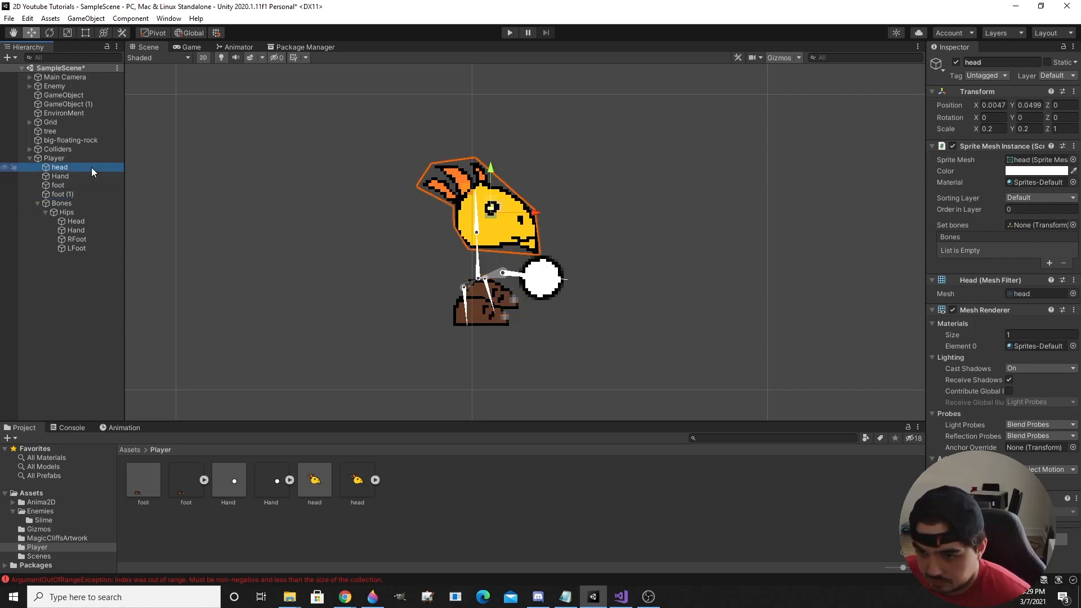
{"action": "left_click_drag", "start_coordinate": [90, 215], "coordinate": [1017, 223]}
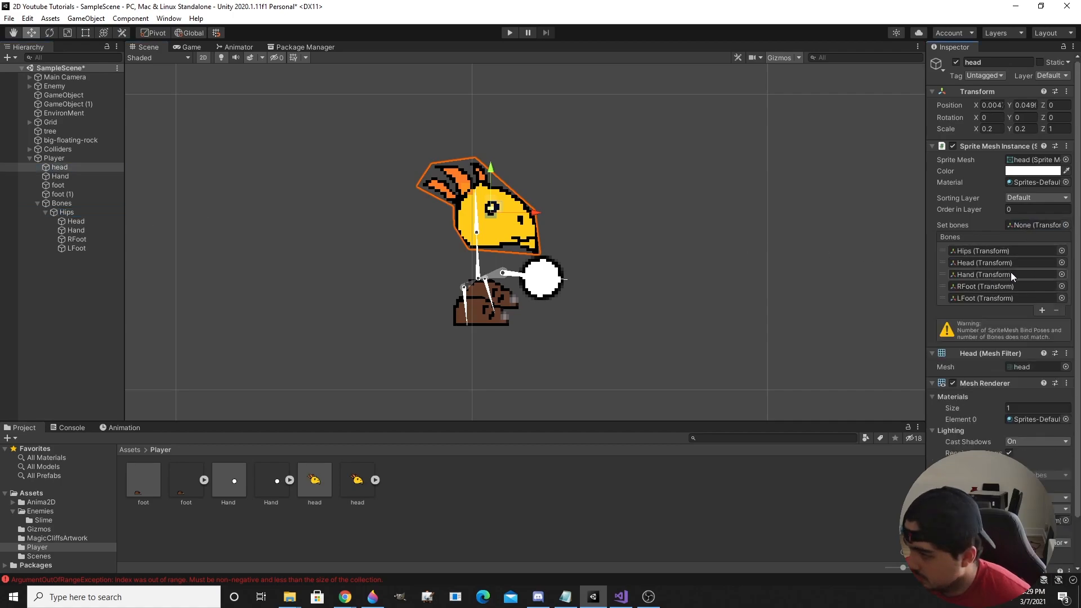
{"action": "left_click", "coordinate": [941, 299]}
{"action": "left_click", "coordinate": [1055, 311]}
{"action": "left_click", "coordinate": [1055, 311]}
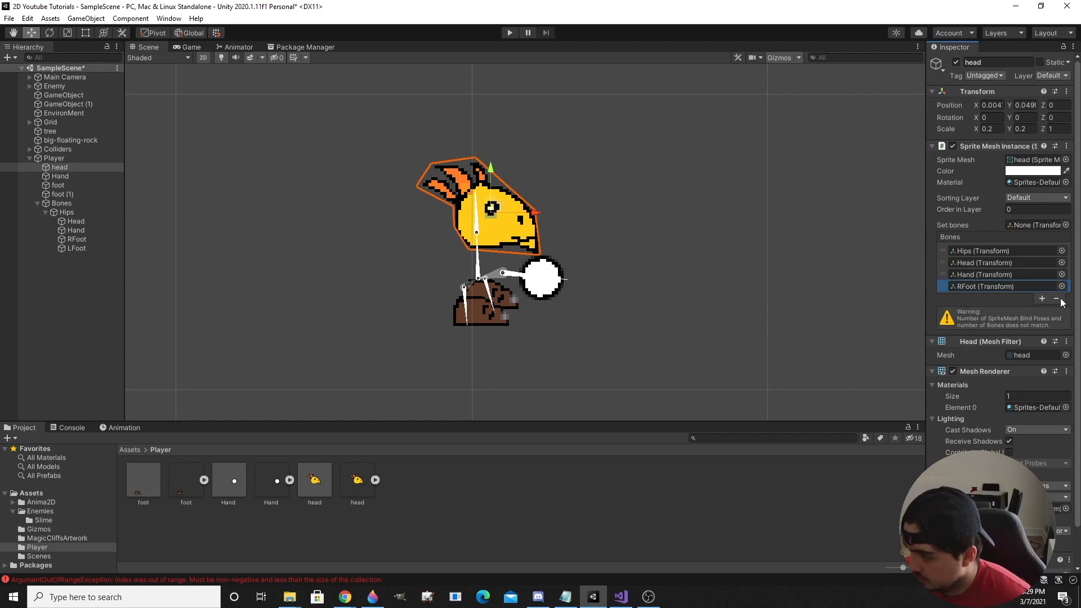
{"action": "left_click", "coordinate": [1057, 298]}
{"action": "left_click", "coordinate": [1057, 299]}
{"action": "left_click", "coordinate": [1056, 287]}
{"action": "left_click", "coordinate": [1056, 287]}
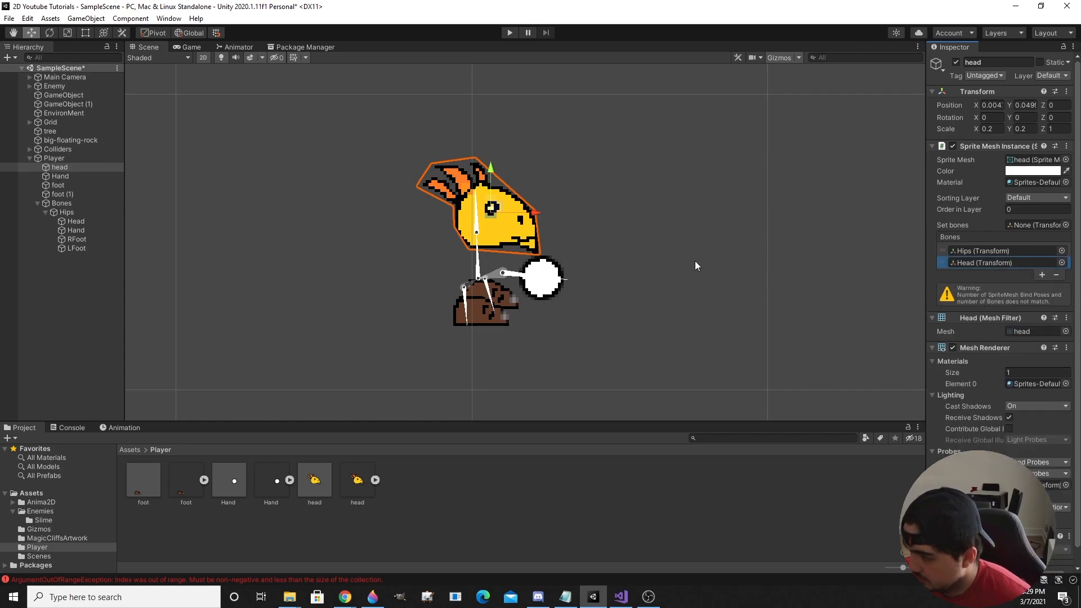
{"action": "middle_click_drag", "start_coordinate": [626, 224], "coordinate": [617, 222]}
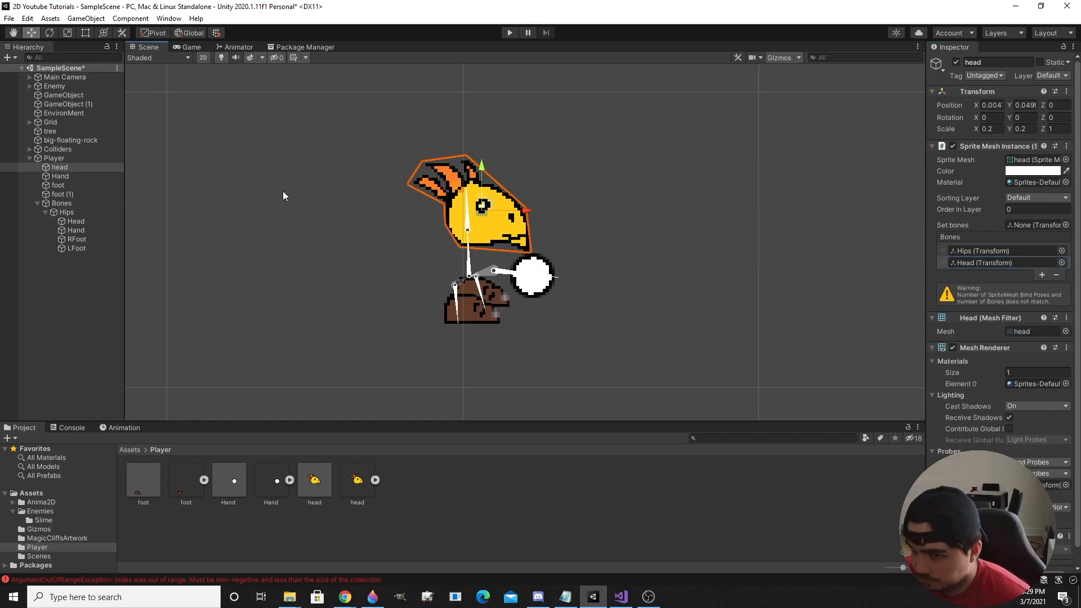
Assign the Hand bone to the Hand sprite mesh and the RFoot bone to the foot sprite mesh
{"action": "left_click", "coordinate": [56, 176]}
{"action": "left_click_drag", "start_coordinate": [76, 231], "coordinate": [1035, 228]}
{"action": "left_click", "coordinate": [68, 185]}
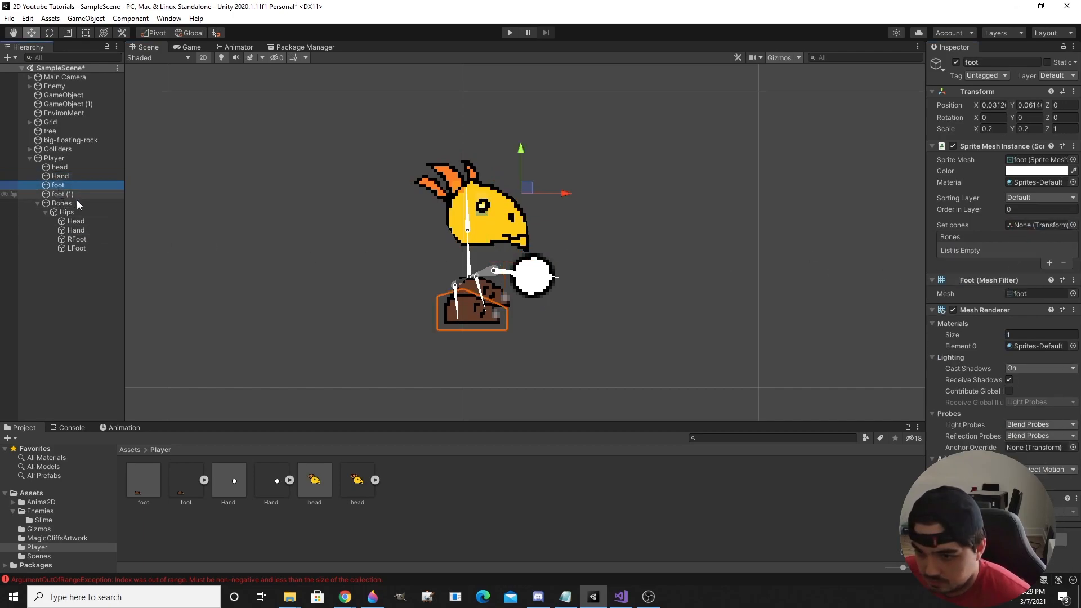
{"action": "left_click_drag", "start_coordinate": [99, 237], "coordinate": [1034, 227]}
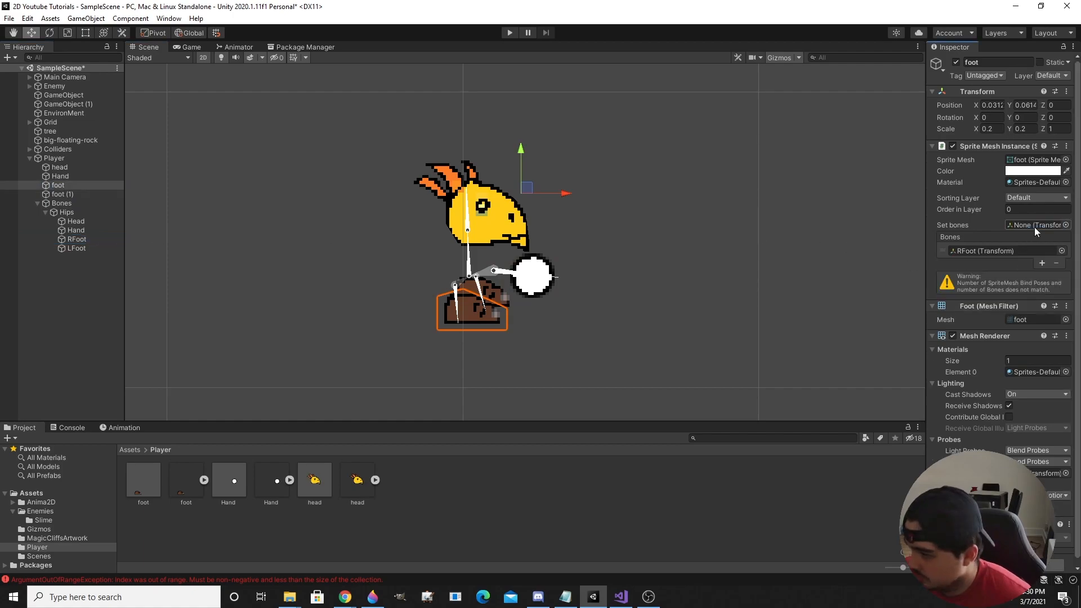
Assign the LFoot bone to the foot (1) sprite mesh
{"action": "left_click", "coordinate": [63, 193]}
{"action": "left_click_drag", "start_coordinate": [79, 249], "coordinate": [1020, 225]}
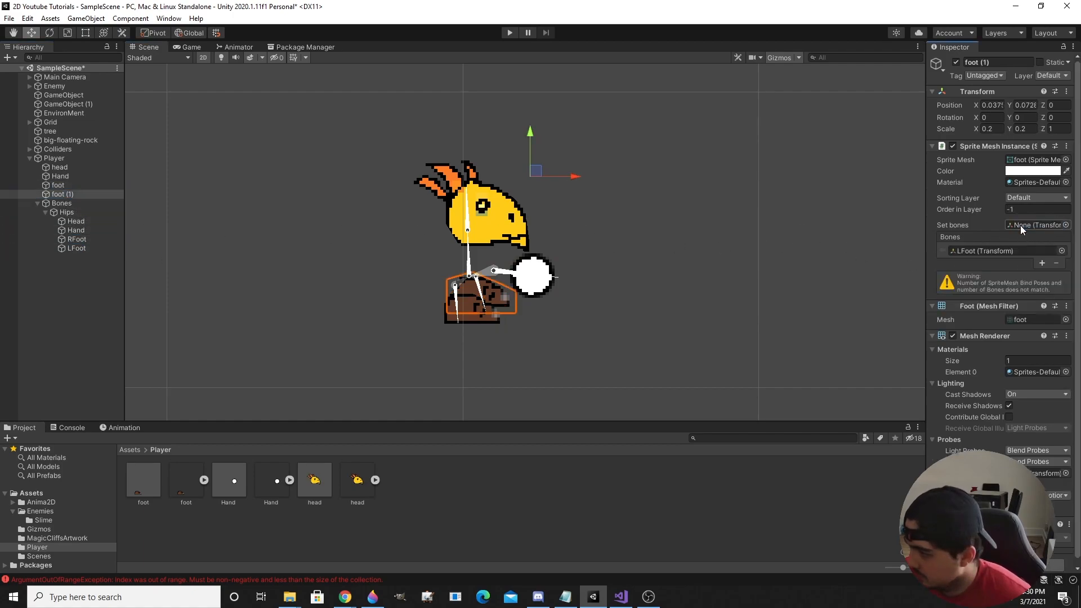
{"action": "middle_click_drag", "start_coordinate": [506, 313], "coordinate": [502, 313]}
{"action": "left_click", "coordinate": [503, 314]}
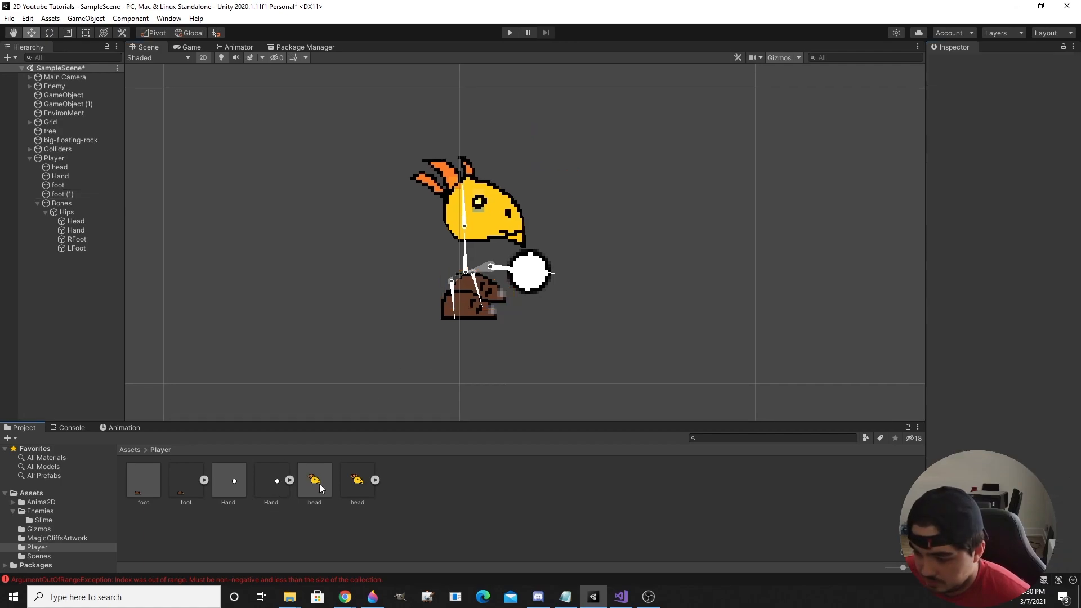
Open the head sprite mesh asset from the Player folder in the SpriteMesh Editor
{"action": "left_click", "coordinate": [84, 176]}
{"action": "left_click", "coordinate": [89, 167]}
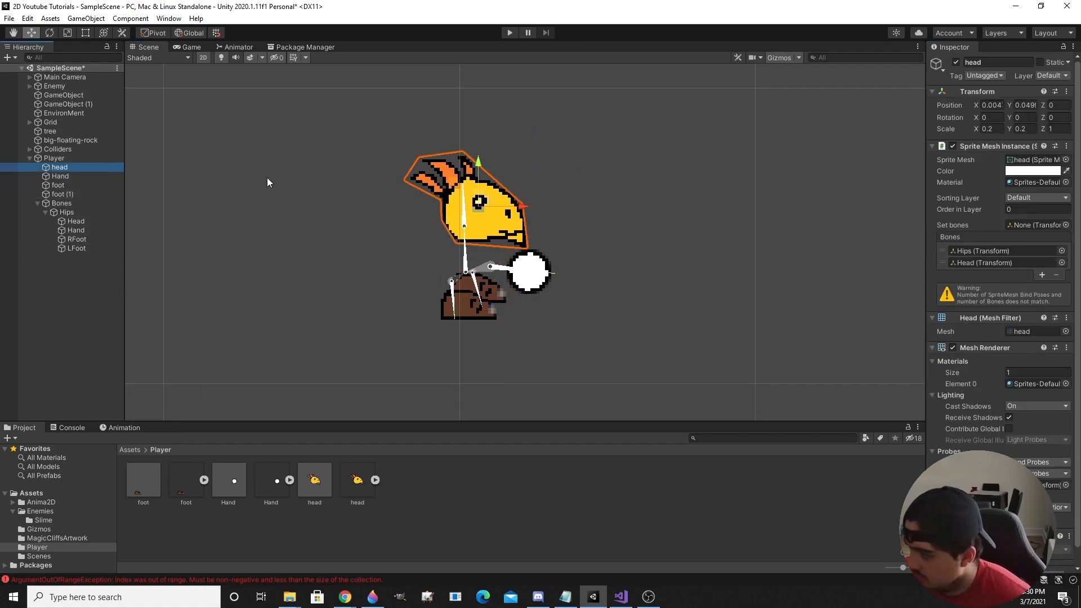
{"action": "scroll", "coordinate": [1005, 223], "scroll_direction": "down", "scroll_amount": 1}
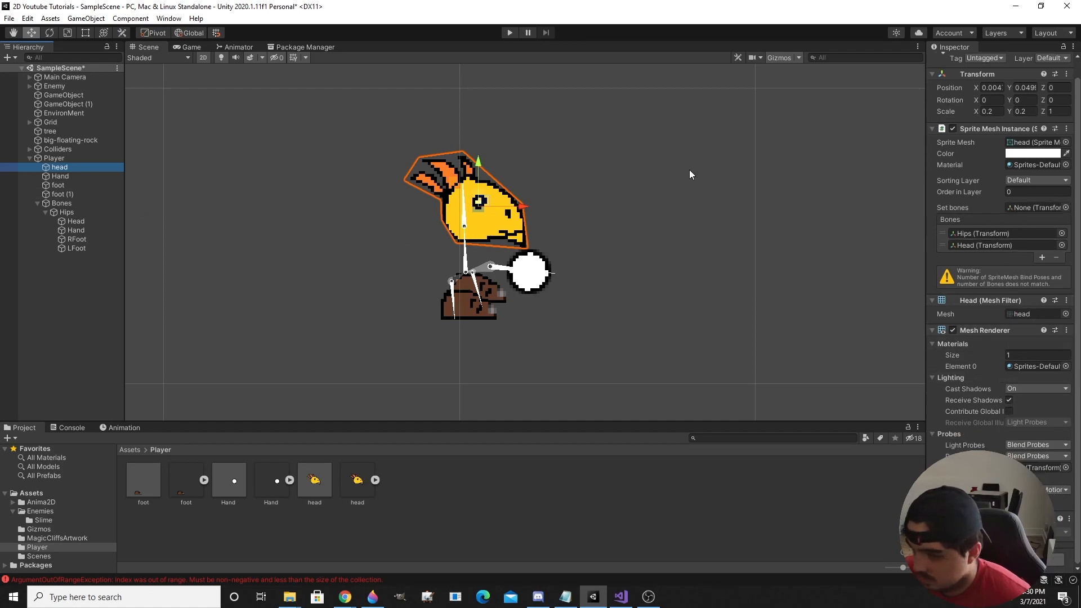
{"action": "left_click", "coordinate": [1013, 192]}
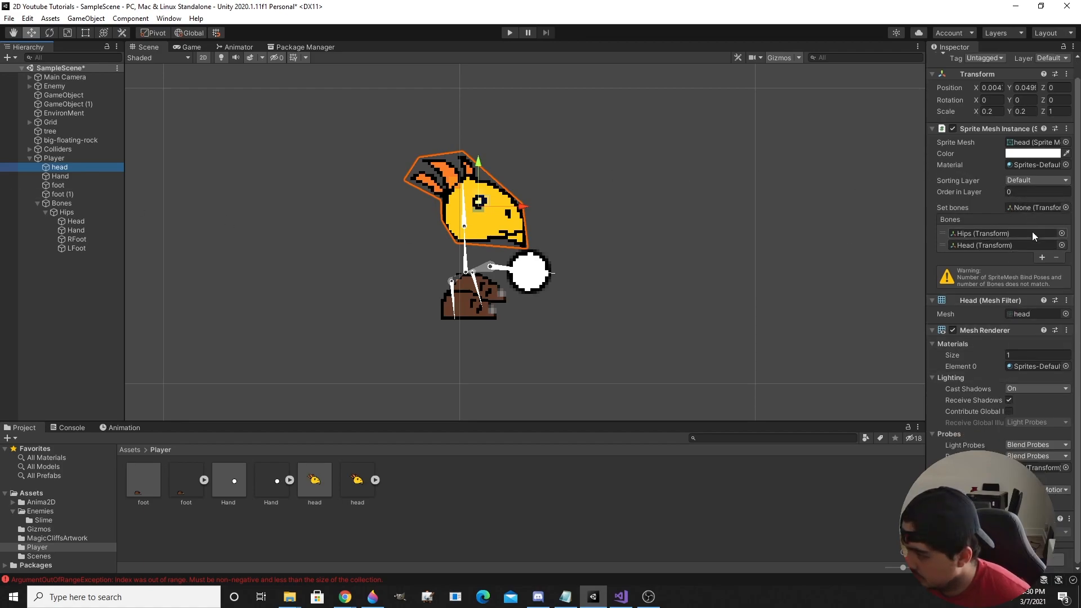
{"action": "scroll", "coordinate": [1032, 234], "scroll_direction": "up", "scroll_amount": 1}
{"action": "left_click", "coordinate": [357, 476]}
{"action": "left_click", "coordinate": [316, 483]}
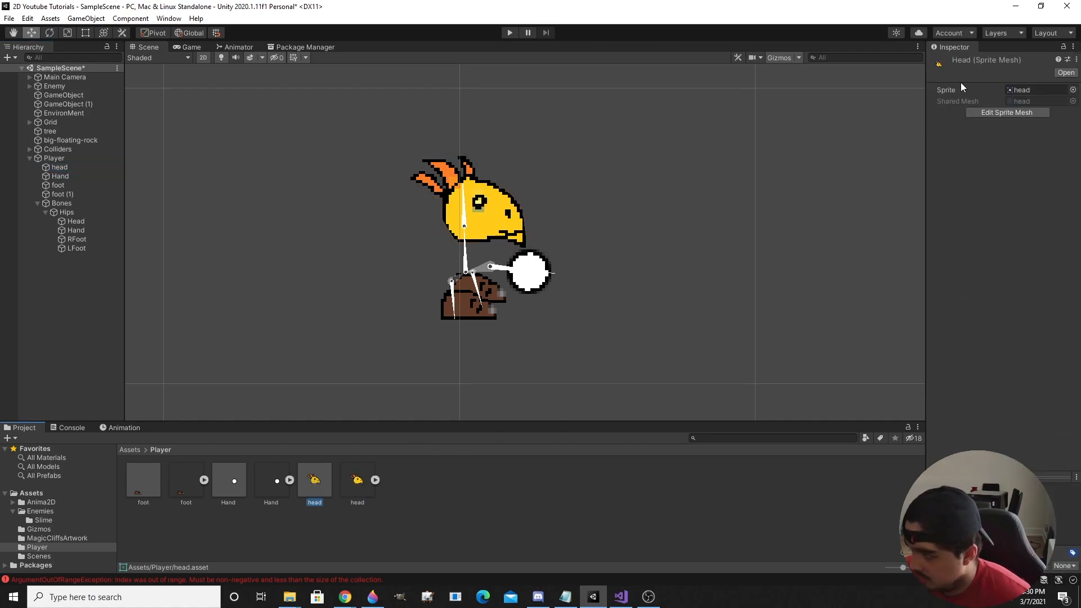
{"action": "left_click", "coordinate": [1007, 112]}
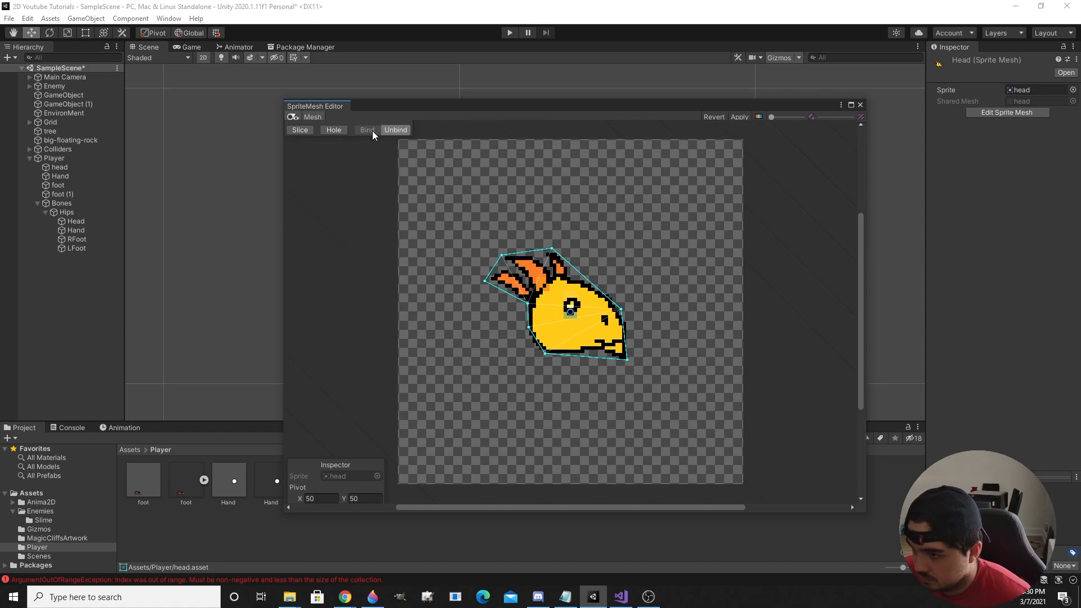
Bind the head mesh to its Hips and Head bones, turn on the weight overlay, and apply the binding
{"action": "middle_click_drag", "start_coordinate": [580, 245], "coordinate": [567, 237]}
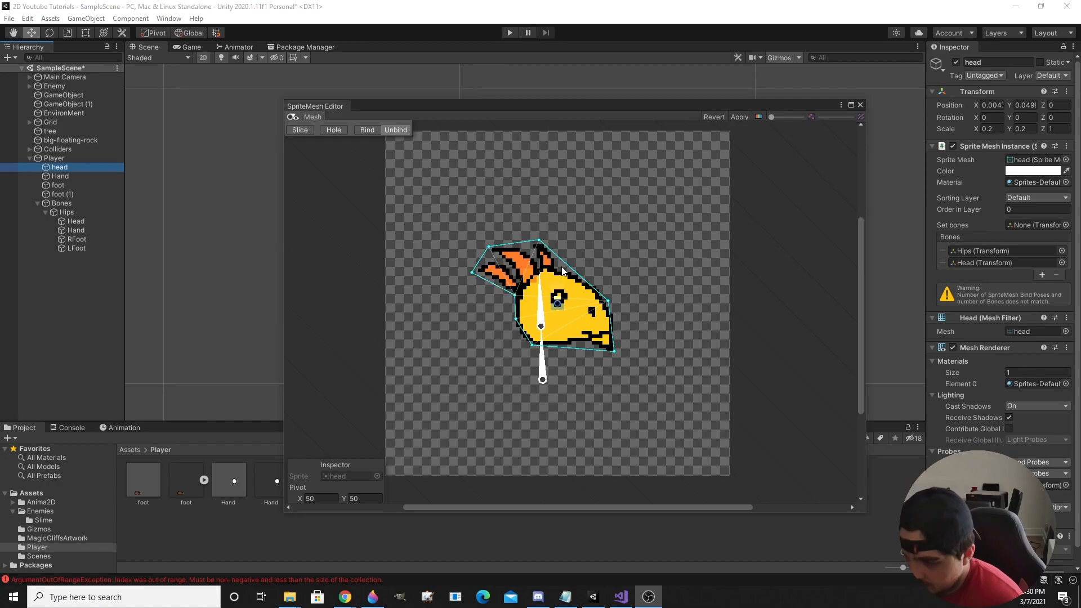
{"action": "left_click", "coordinate": [367, 130]}
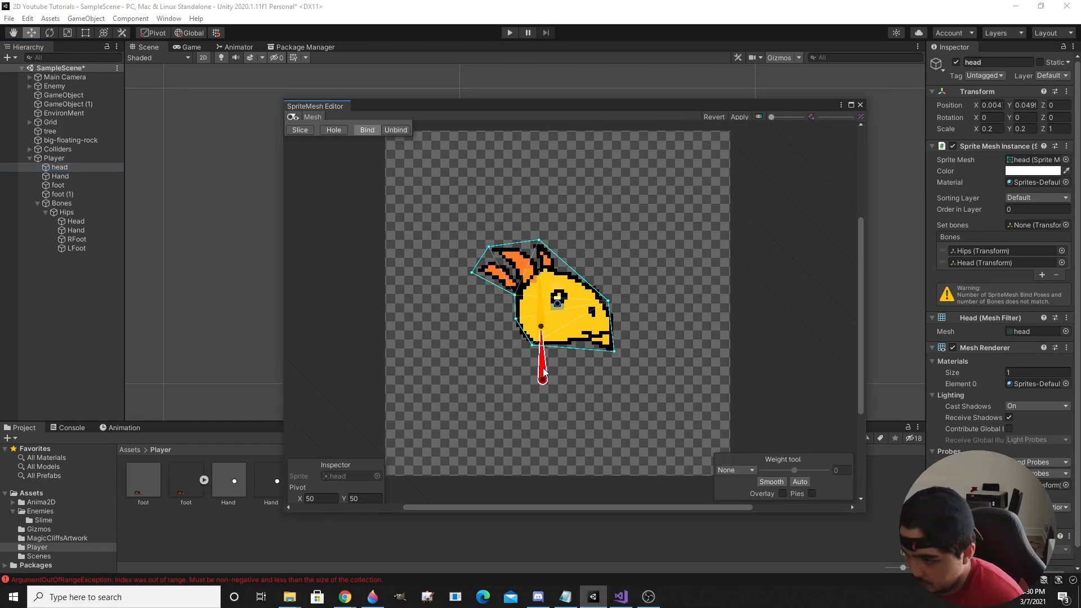
{"action": "left_click", "coordinate": [782, 494]}
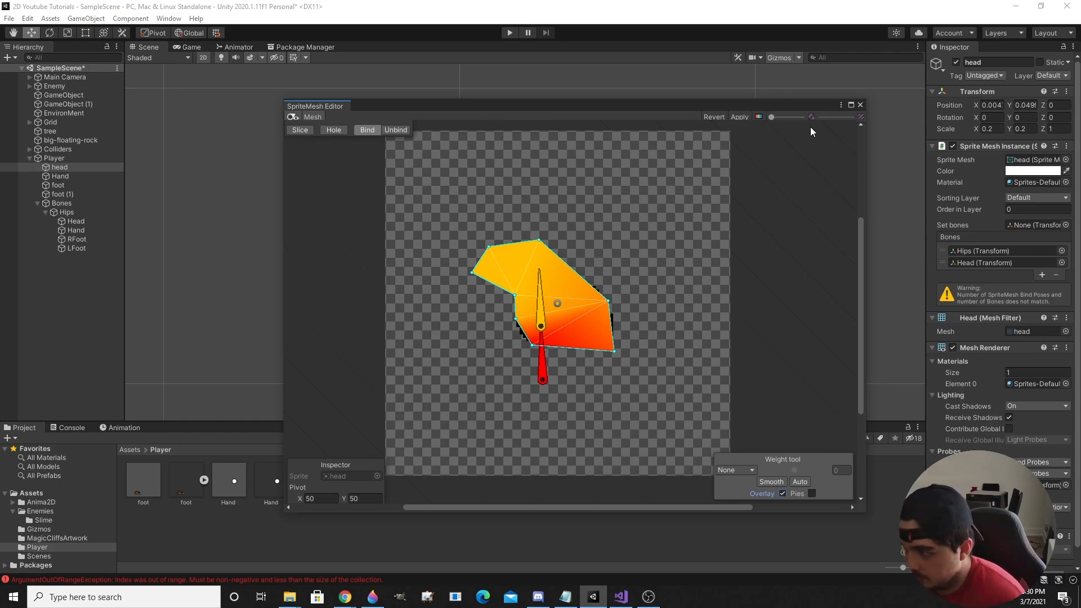
{"action": "left_click", "coordinate": [739, 116]}
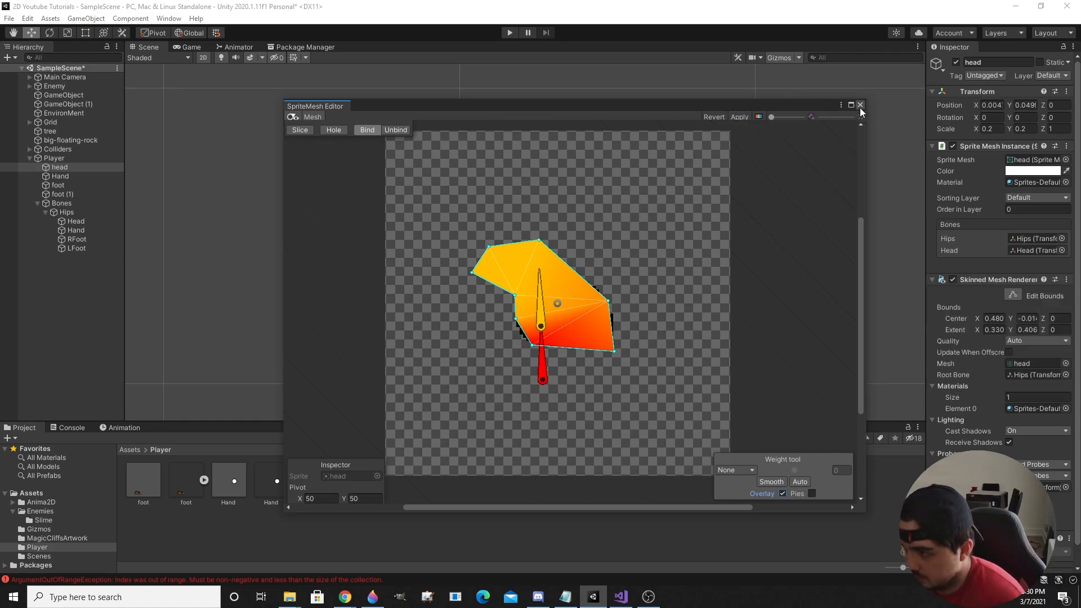
Bind the Hand mesh to its Hand bone and the foot mesh to its RFoot bone, applying the binding
{"action": "left_click", "coordinate": [84, 176]}
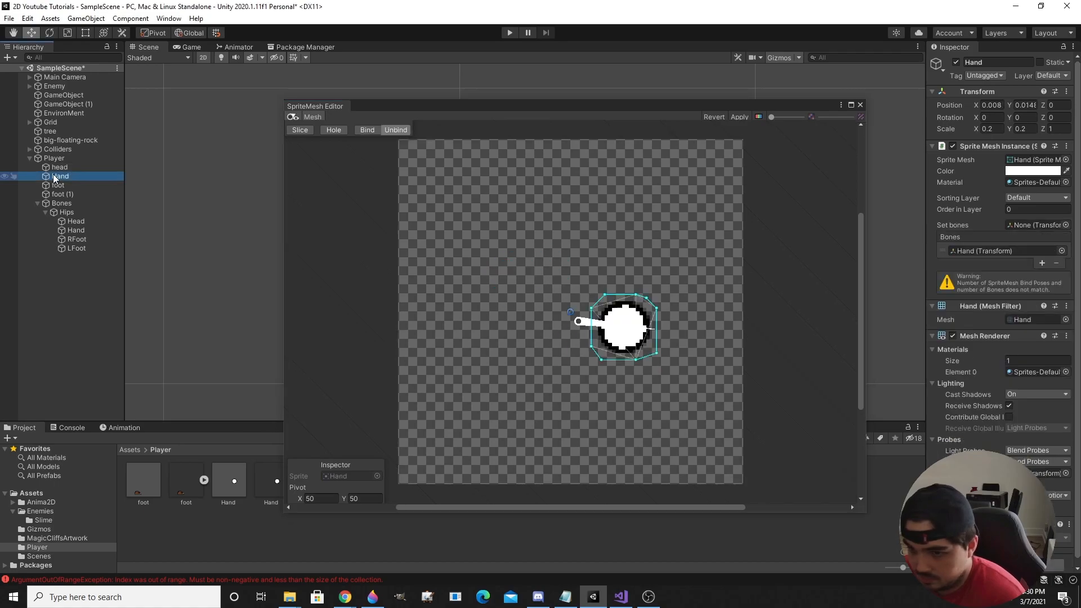
{"action": "left_click", "coordinate": [366, 130]}
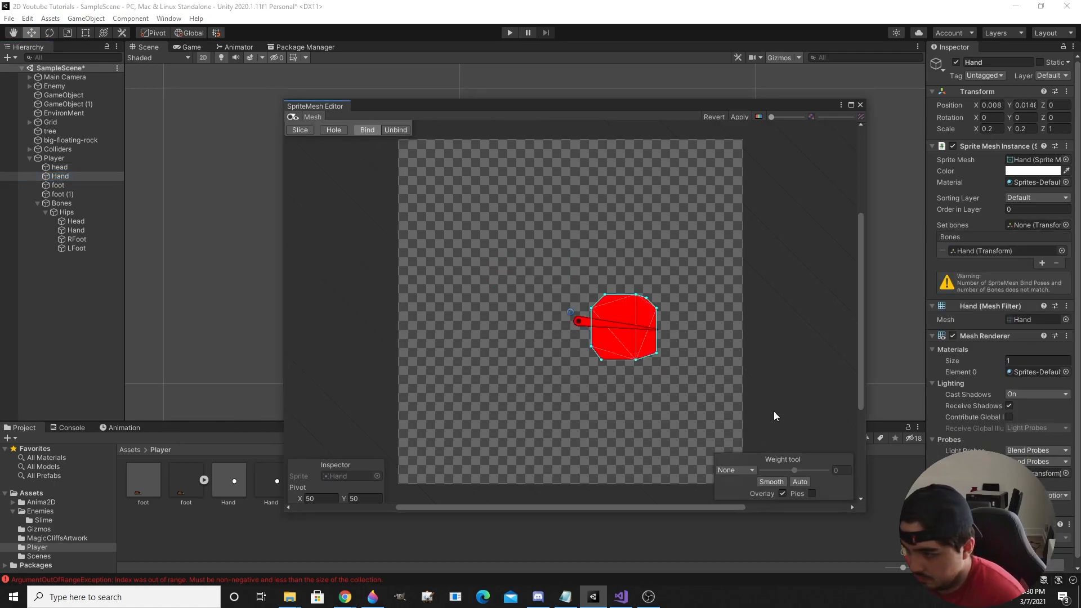
{"action": "left_click", "coordinate": [58, 185]}
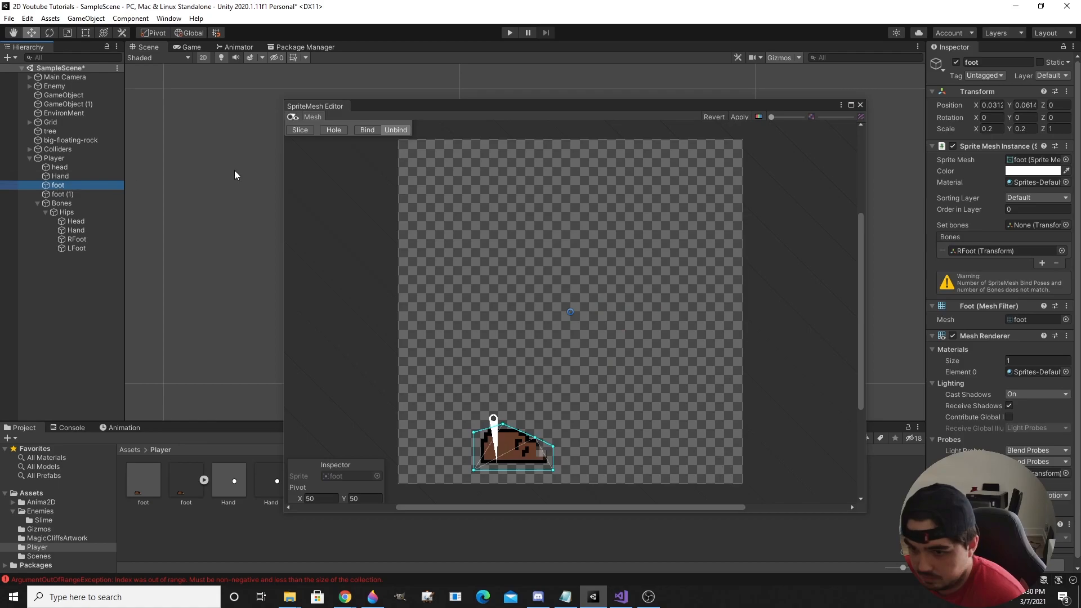
{"action": "left_click", "coordinate": [366, 130]}
{"action": "left_click", "coordinate": [739, 117]}
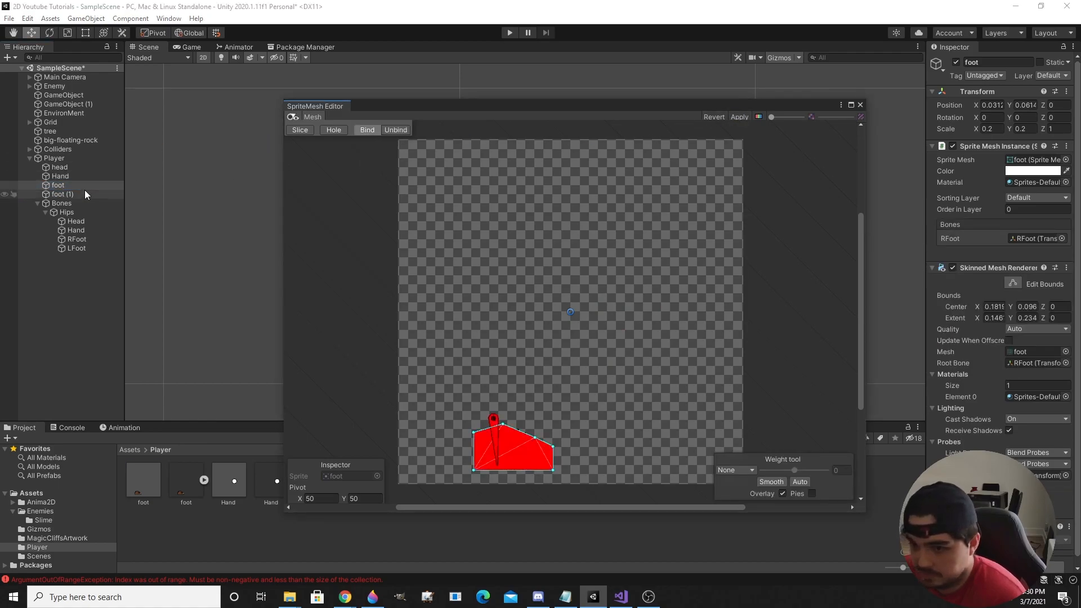
Compare the bone bindings of foot and foot (1) in the SpriteMesh Editor
{"action": "left_click", "coordinate": [84, 193]}
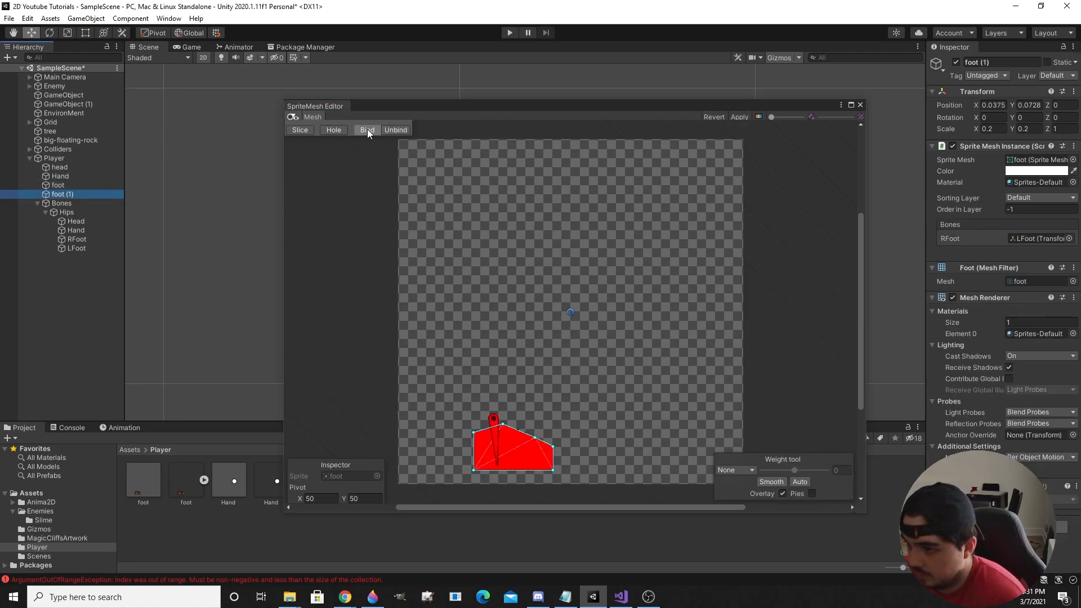
{"action": "left_click", "coordinate": [89, 185]}
{"action": "left_click", "coordinate": [86, 193]}
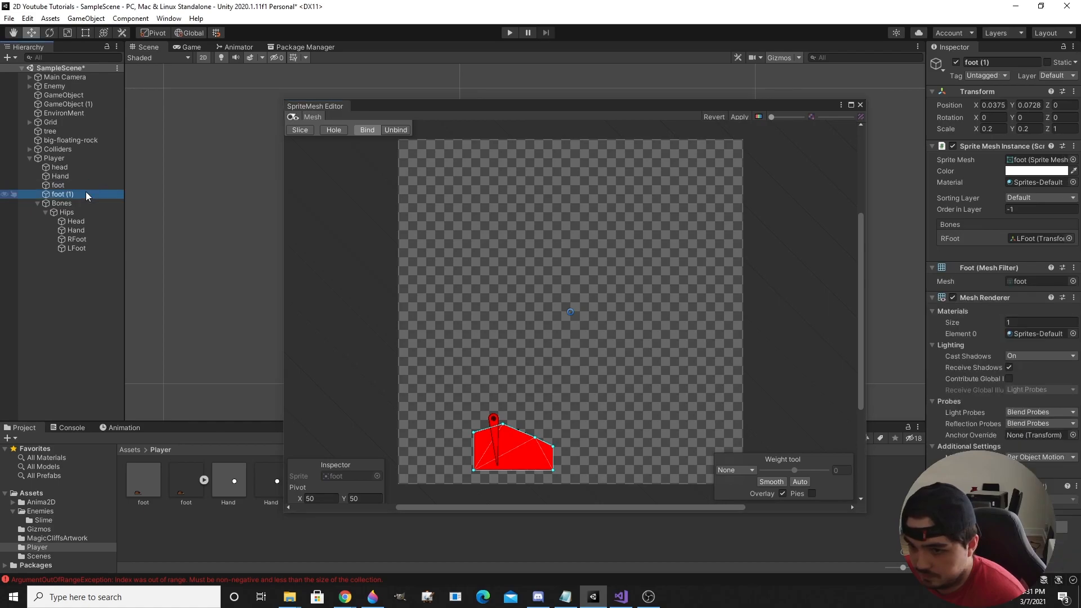
{"action": "left_click", "coordinate": [86, 185]}
{"action": "left_click", "coordinate": [86, 194]}
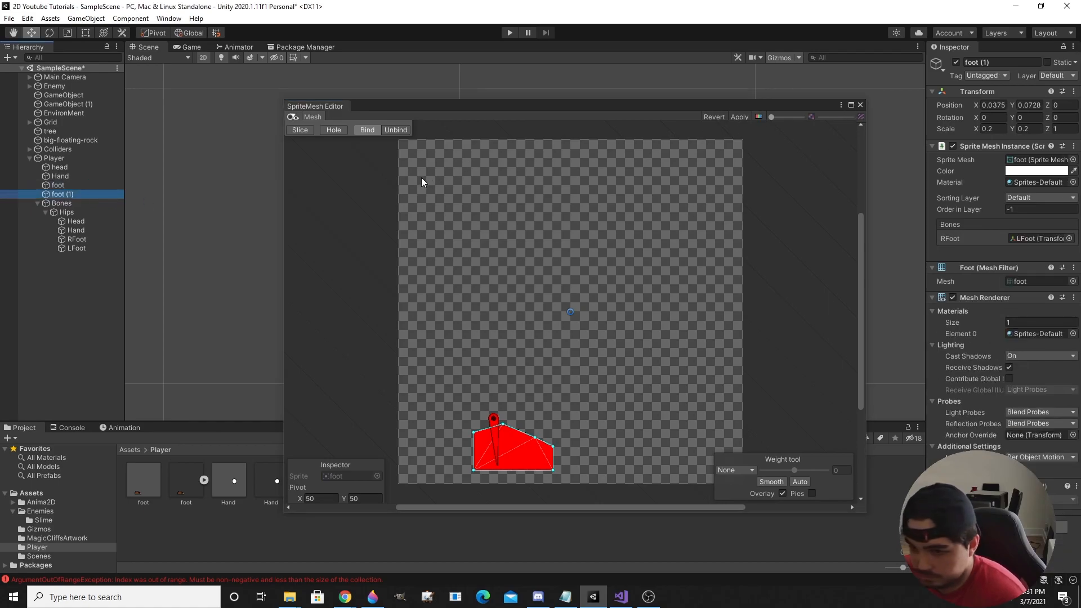
Close the SpriteMesh Editor, test-move the LFoot bone slightly, and undo the move
{"action": "left_click", "coordinate": [860, 107]}
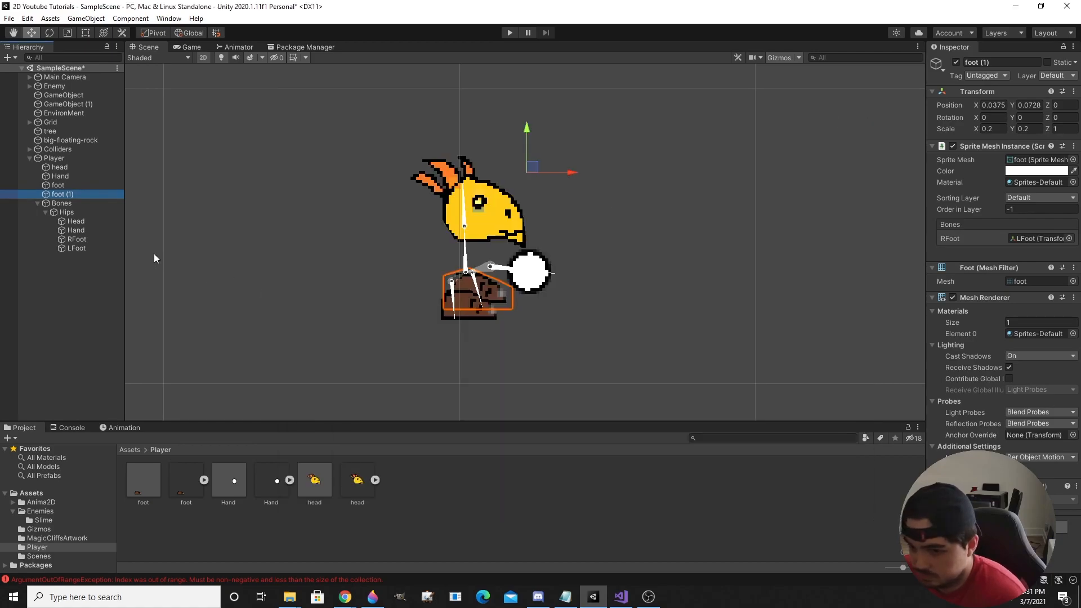
{"action": "left_click", "coordinate": [105, 242]}
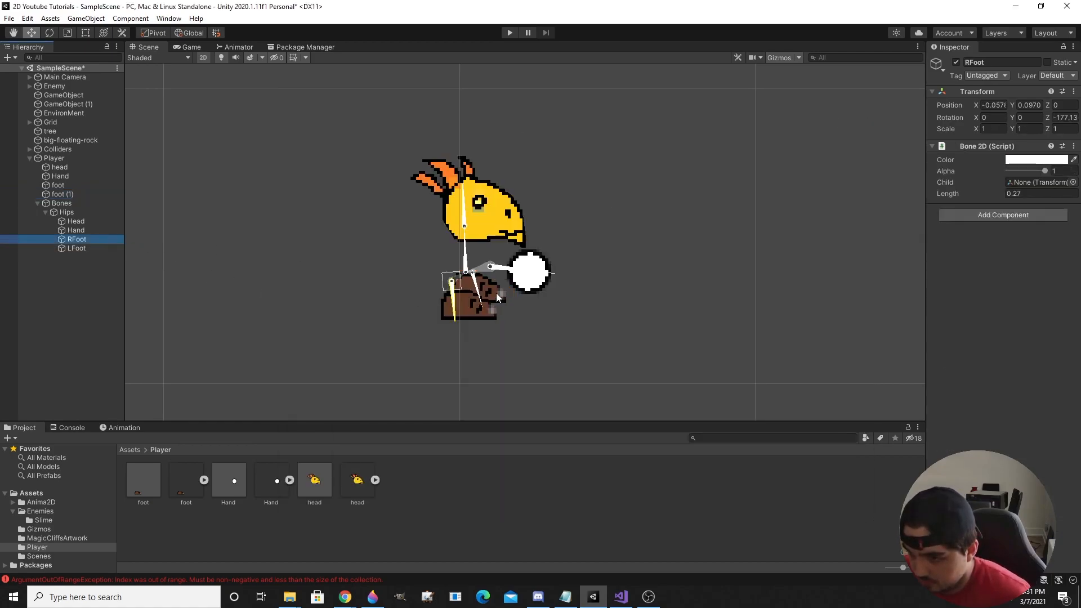
{"action": "left_click", "coordinate": [97, 246]}
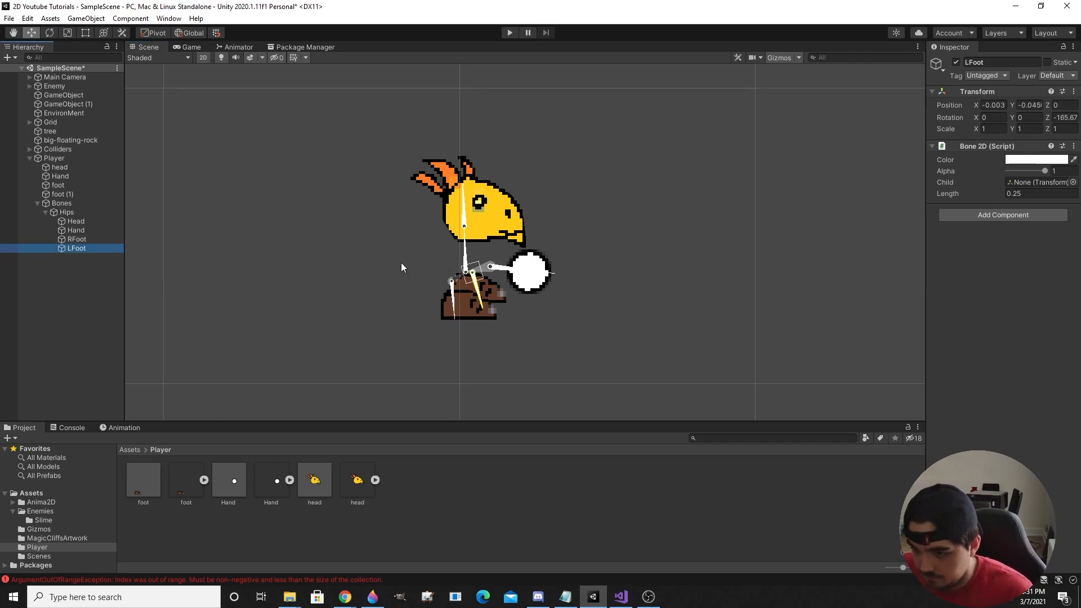
{"action": "left_click_drag", "start_coordinate": [474, 278], "coordinate": [479, 273]}
{"action": "key", "text": "ctrl+z"}
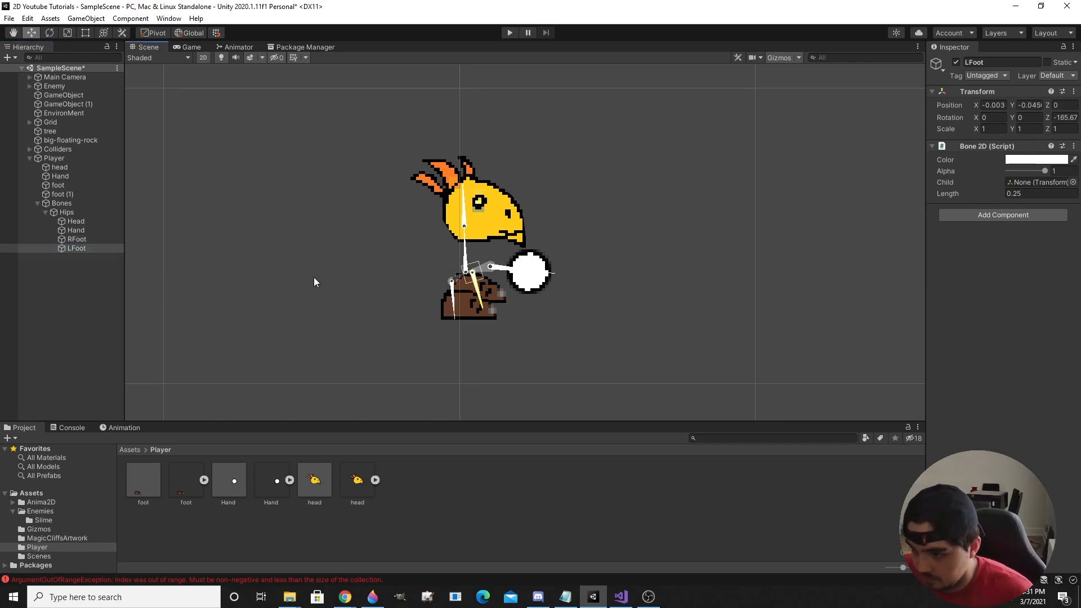
Check the foot sprite mesh in the SpriteMesh Editor and duplicate its asset in the Player folder
{"action": "left_click", "coordinate": [83, 192]}
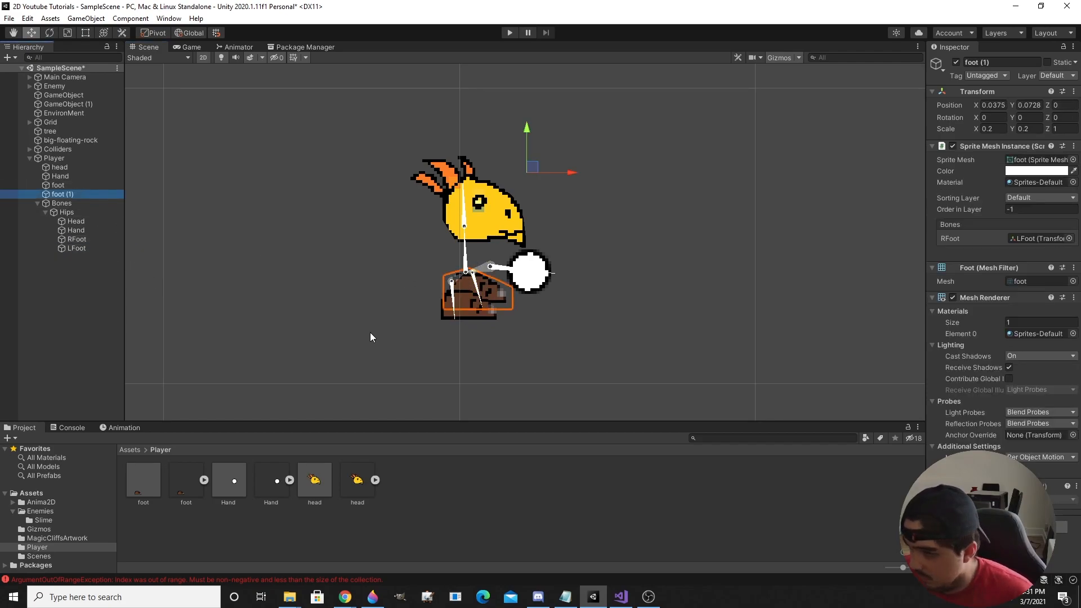
{"action": "left_click", "coordinate": [191, 481]}
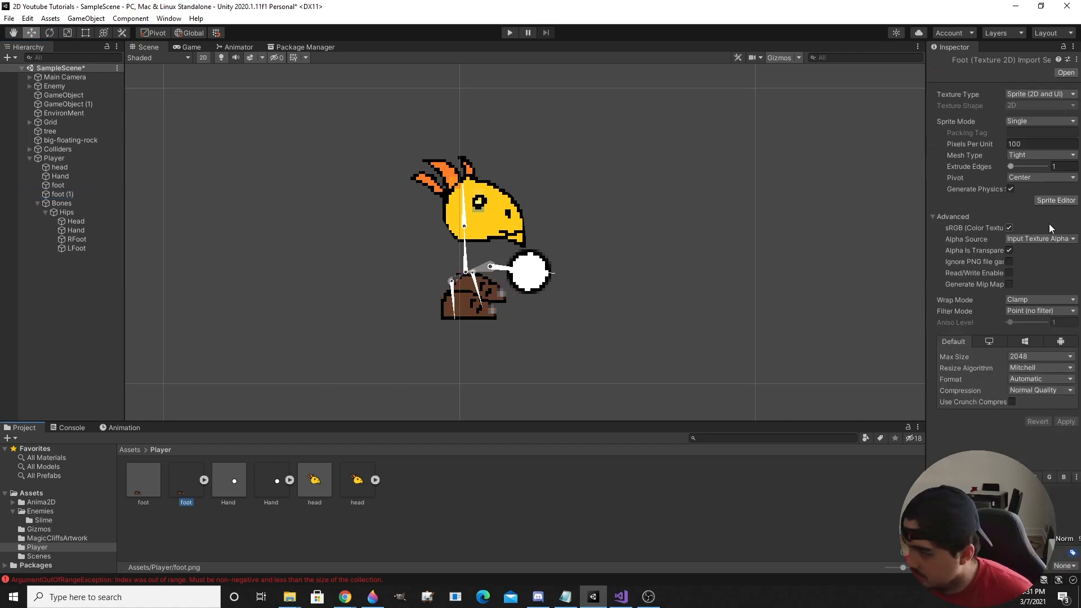
{"action": "left_click", "coordinate": [145, 488]}
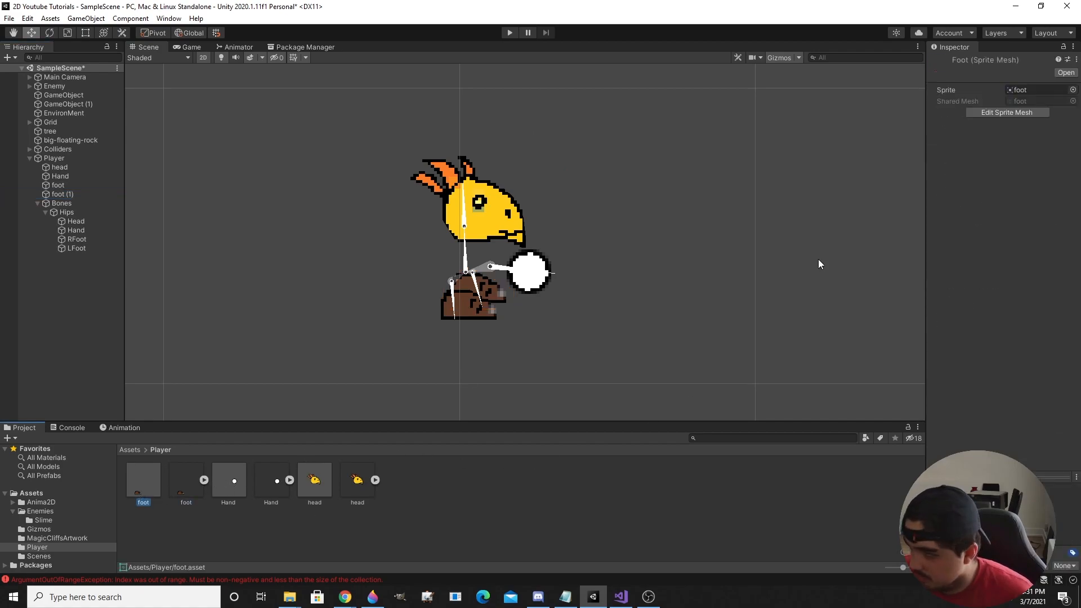
{"action": "left_click", "coordinate": [1015, 111]}
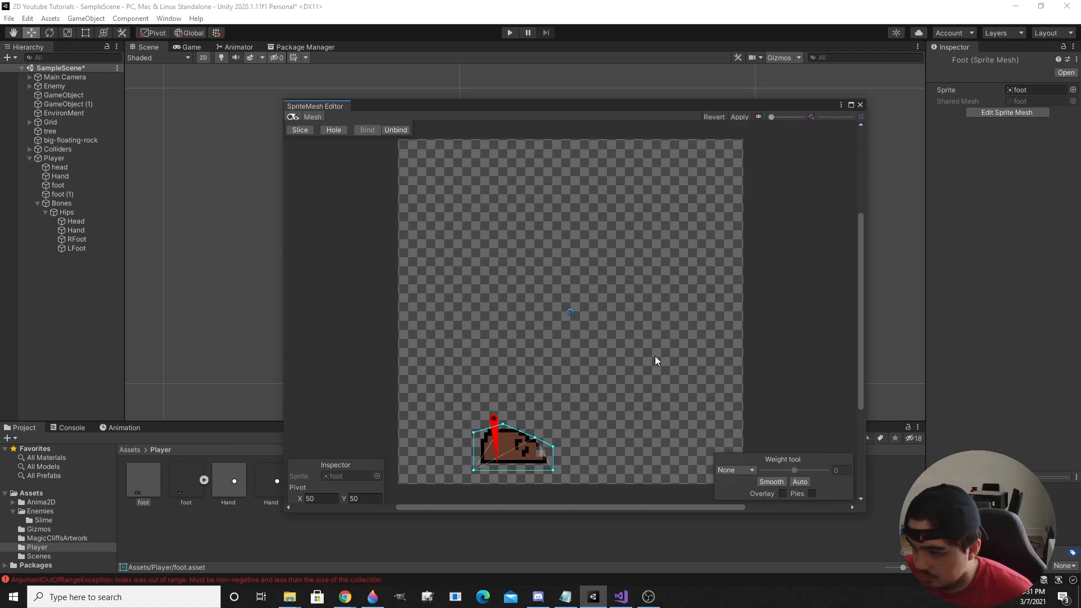
{"action": "left_click", "coordinate": [860, 105]}
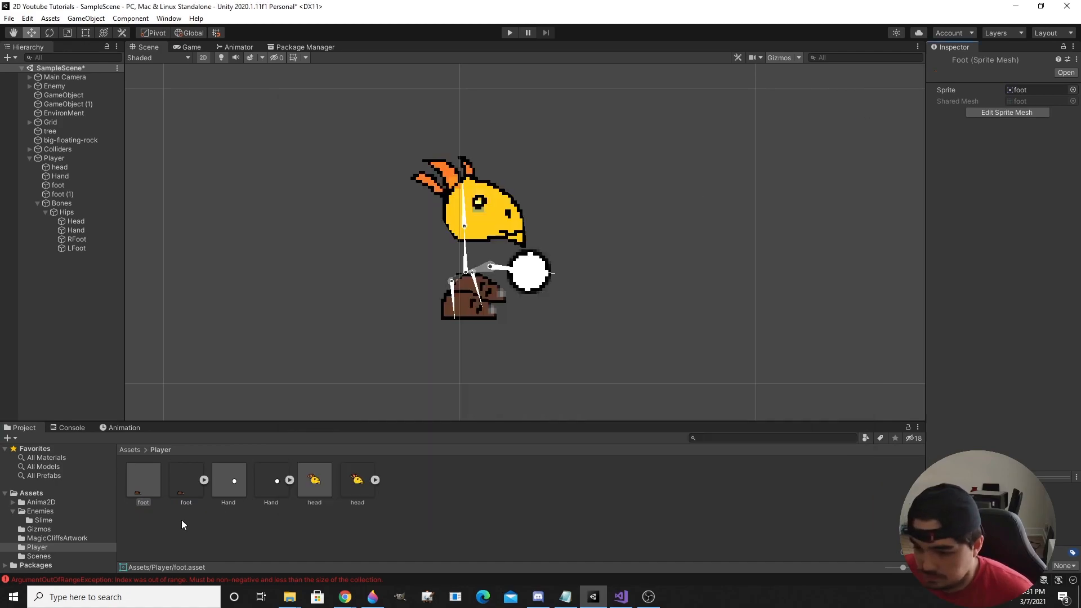
{"action": "key", "text": "ctrl+d"}
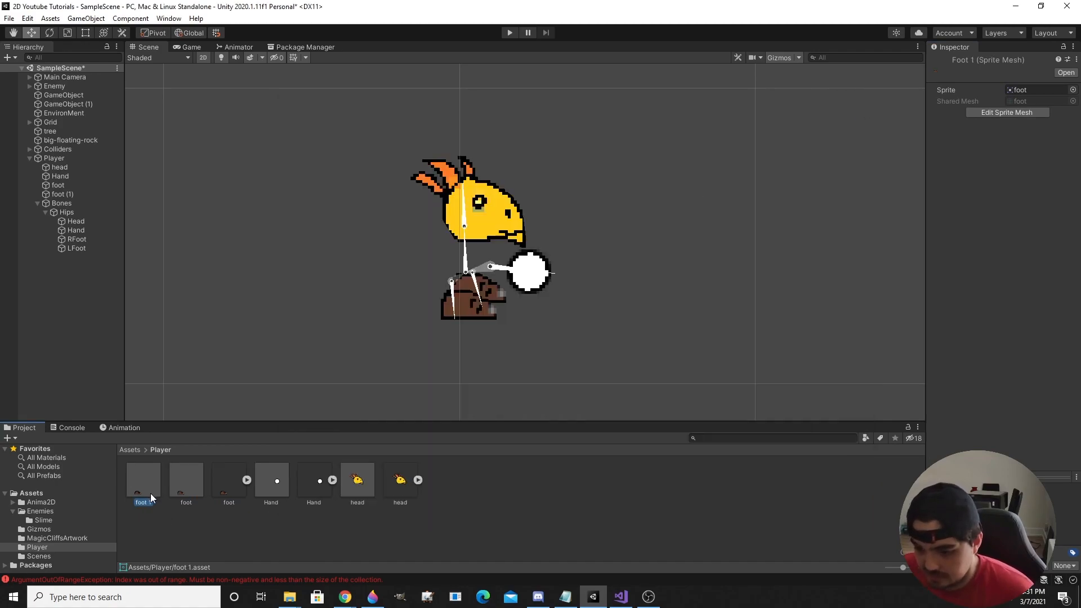
{"action": "left_click", "coordinate": [146, 502]}
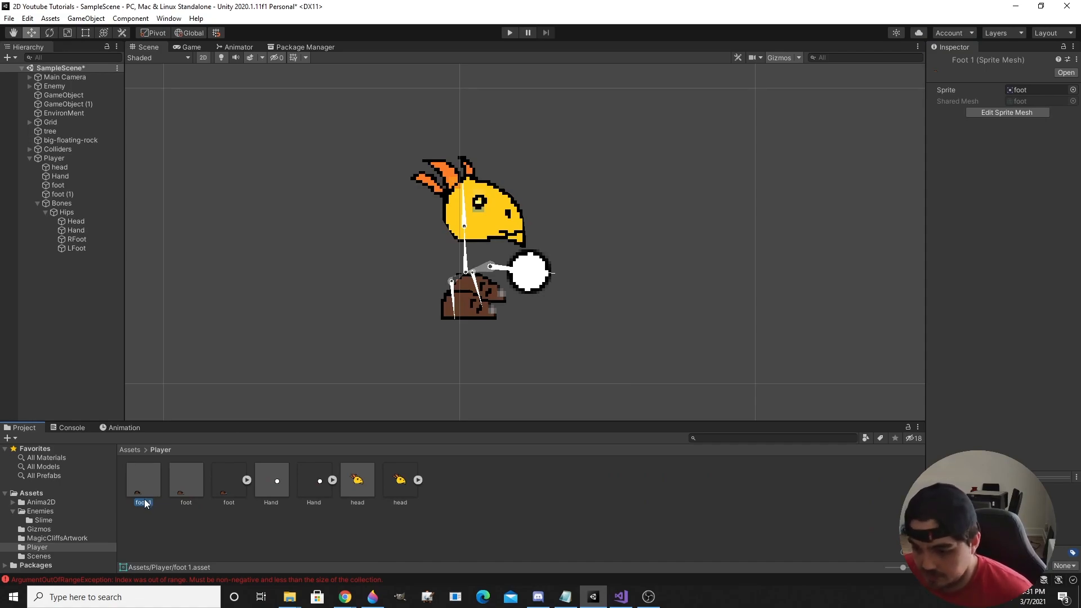
Replace the foot (1) object by deleting it and placing the foot 1 sprite mesh in the scene
{"action": "left_click", "coordinate": [76, 194]}
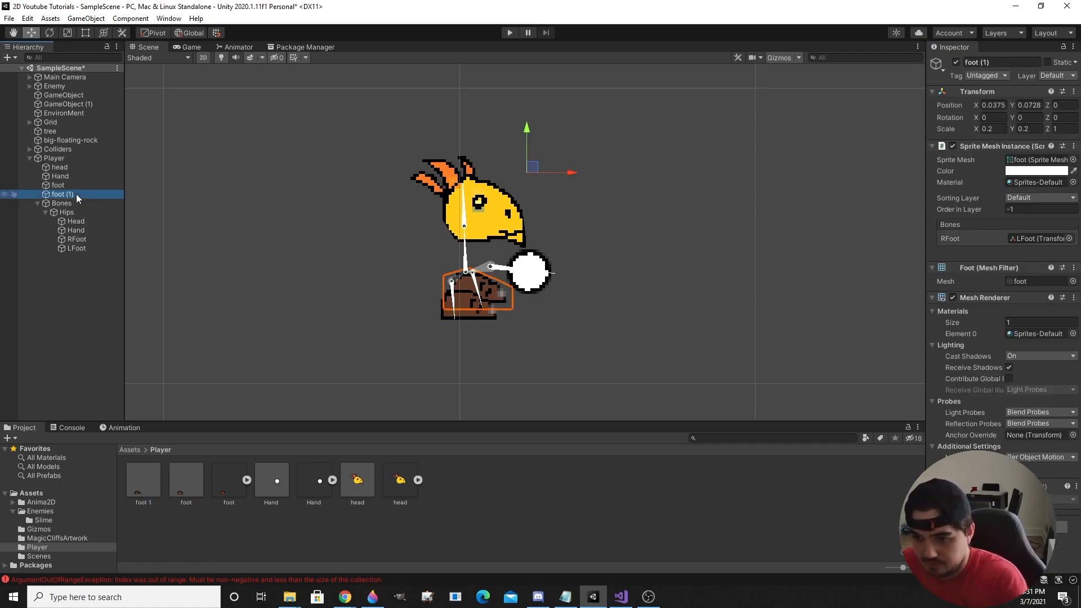
{"action": "key", "text": "Delete"}
{"action": "left_click_drag", "start_coordinate": [140, 472], "coordinate": [494, 164]}
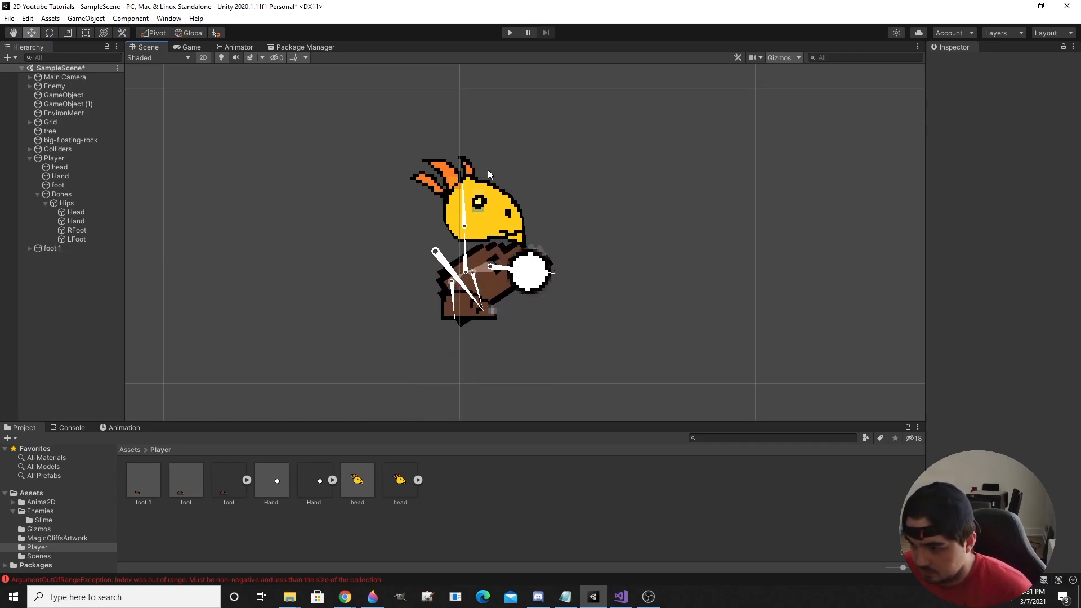
Unbind the foot 1 sprite mesh from its bone in the SpriteMesh Editor and apply the change
{"action": "left_click", "coordinate": [144, 498]}
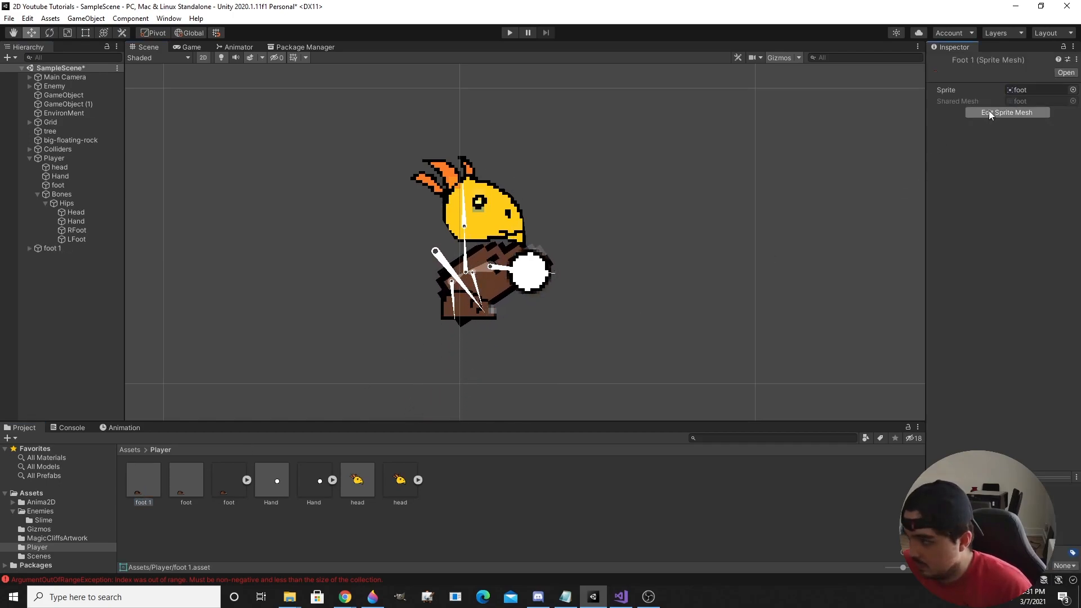
{"action": "left_click", "coordinate": [989, 112]}
{"action": "left_click", "coordinate": [396, 129]}
{"action": "left_click", "coordinate": [744, 116]}
{"action": "left_click", "coordinate": [859, 104]}
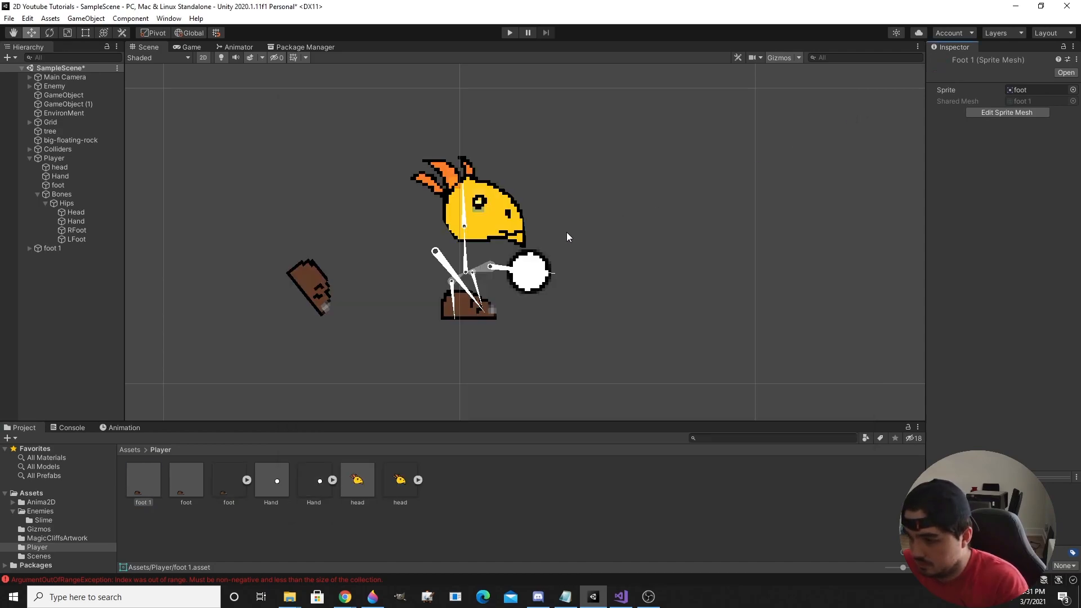
Parent foot 1 to Player between foot and Bones, and move it level with the existing foot, slightly forward of it
{"action": "left_click", "coordinate": [318, 283]}
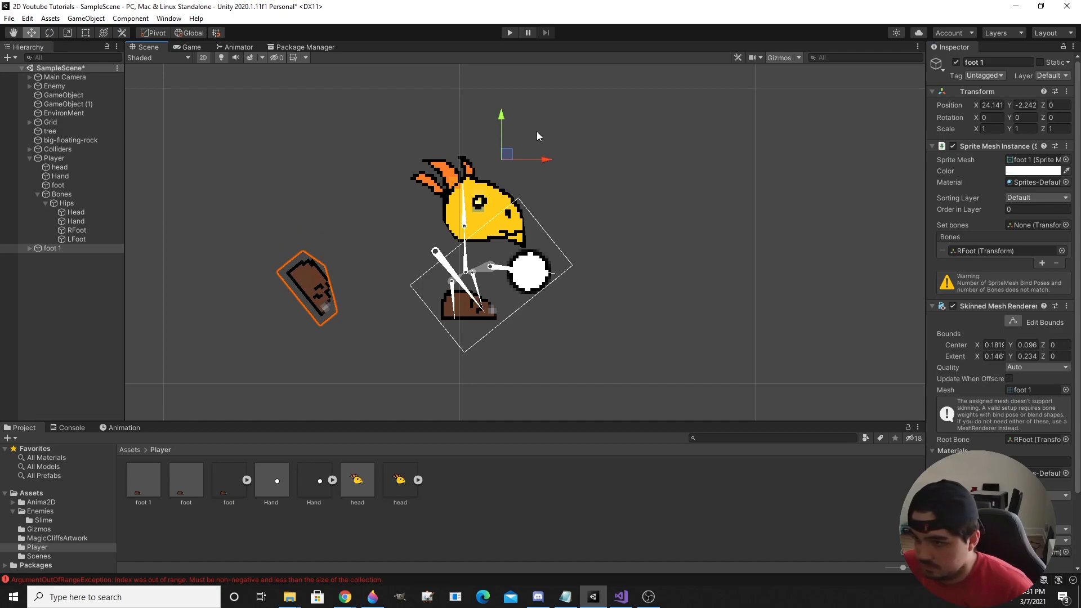
{"action": "left_click_drag", "start_coordinate": [506, 154], "coordinate": [585, 125]}
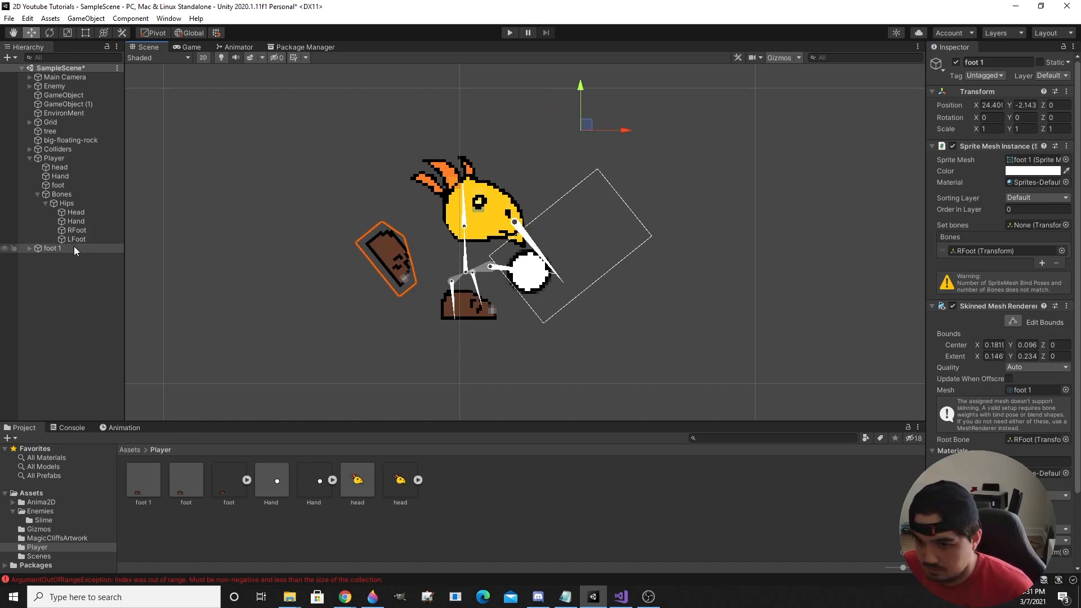
{"action": "key", "text": "ctrl+z"}
{"action": "left_click_drag", "start_coordinate": [74, 248], "coordinate": [74, 158]}
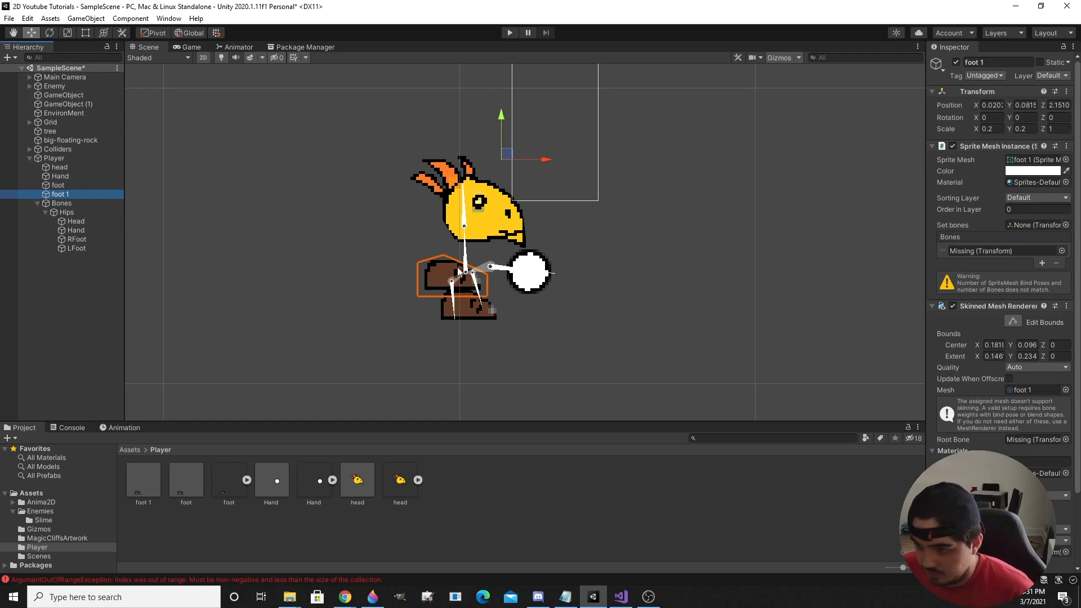
{"action": "left_click_drag", "start_coordinate": [501, 153], "coordinate": [538, 176]}
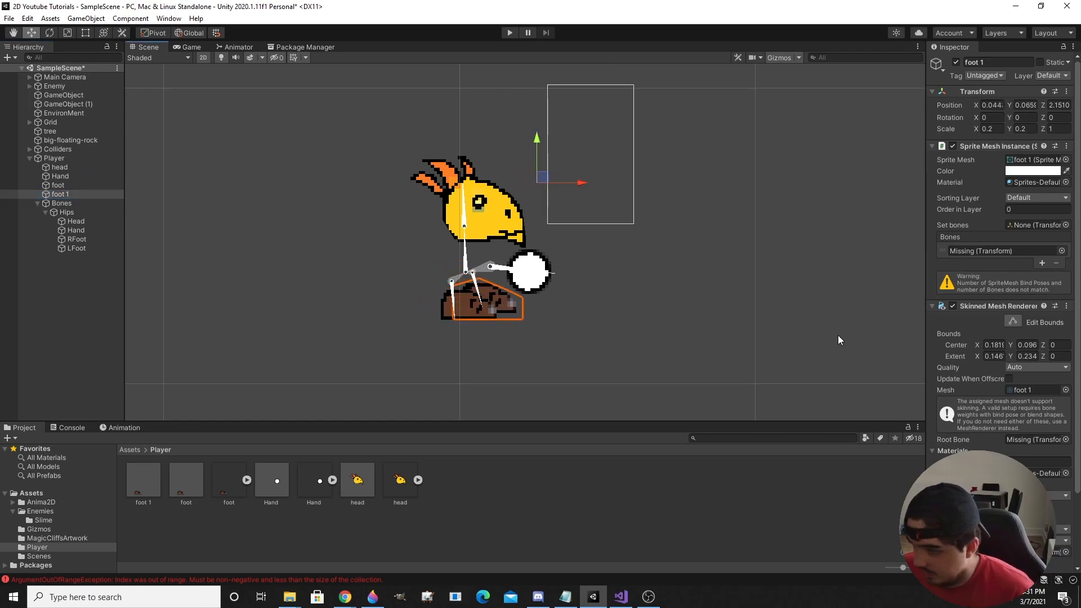
Set foot 1's Order in Layer to -1 and assign the LFoot bone to its sprite mesh instance
{"action": "left_click", "coordinate": [1016, 209]}
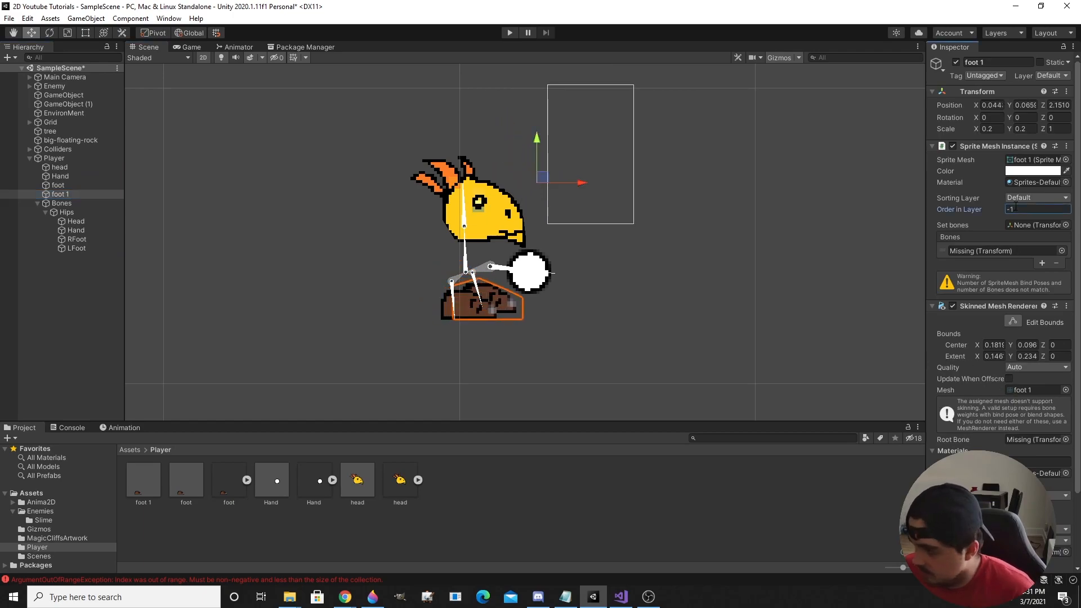
{"action": "left_click_drag", "start_coordinate": [100, 248], "coordinate": [1045, 225]}
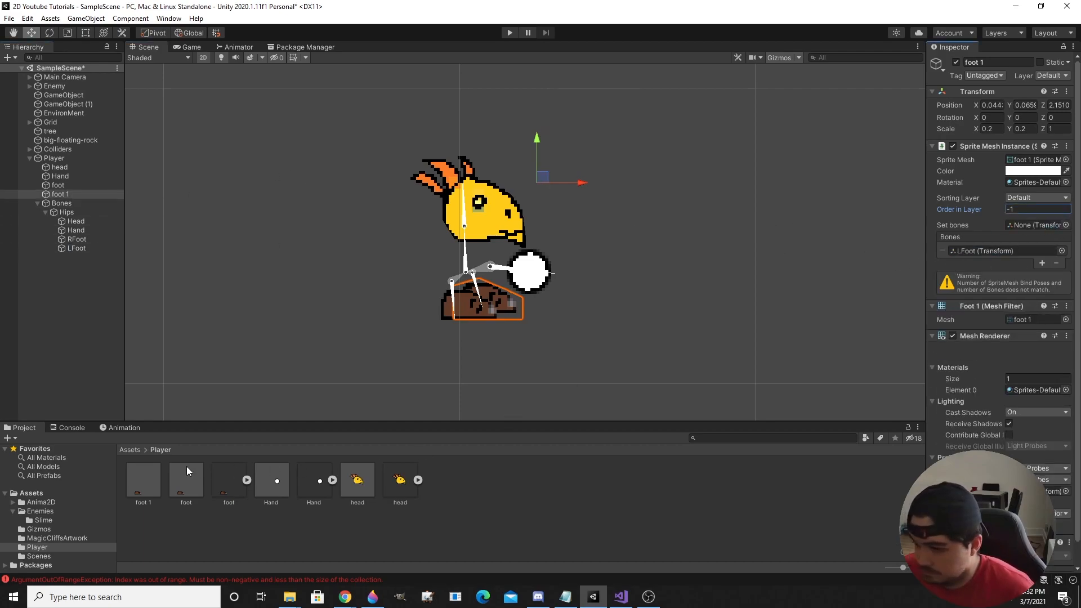
Bind the foot 1 mesh to the LFoot bone in the SpriteMesh Editor and apply the binding
{"action": "left_click", "coordinate": [145, 480]}
{"action": "left_click", "coordinate": [980, 114]}
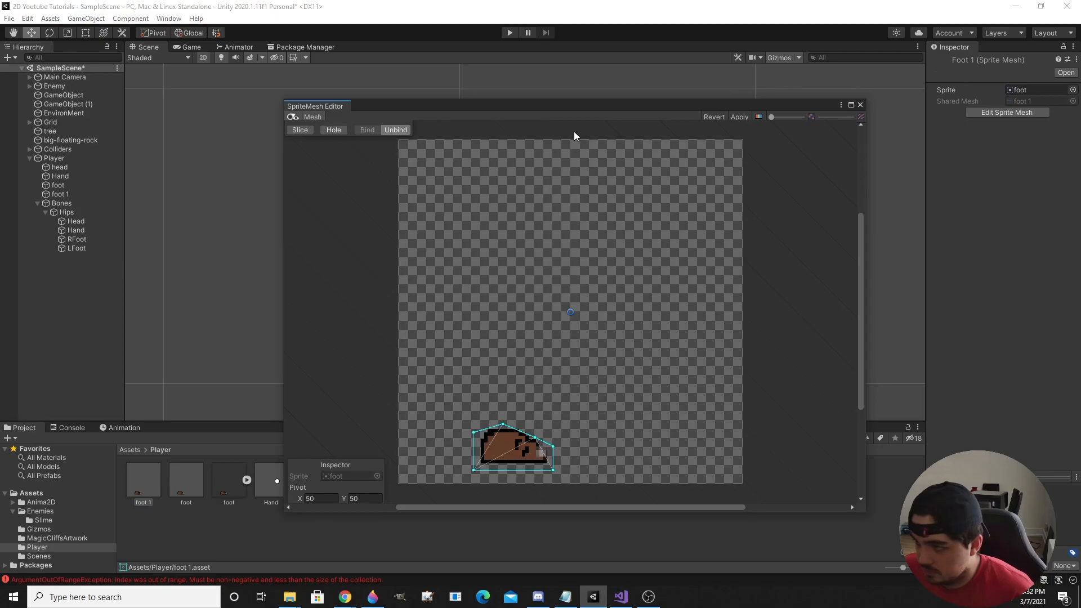
{"action": "left_click", "coordinate": [81, 193]}
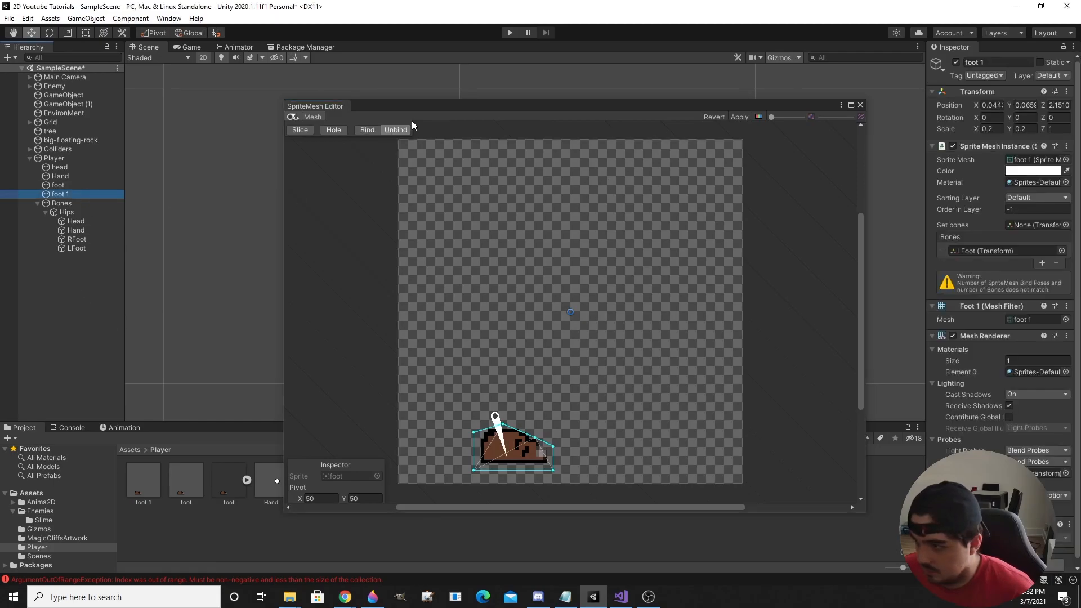
{"action": "left_click", "coordinate": [366, 130]}
{"action": "left_click", "coordinate": [737, 117]}
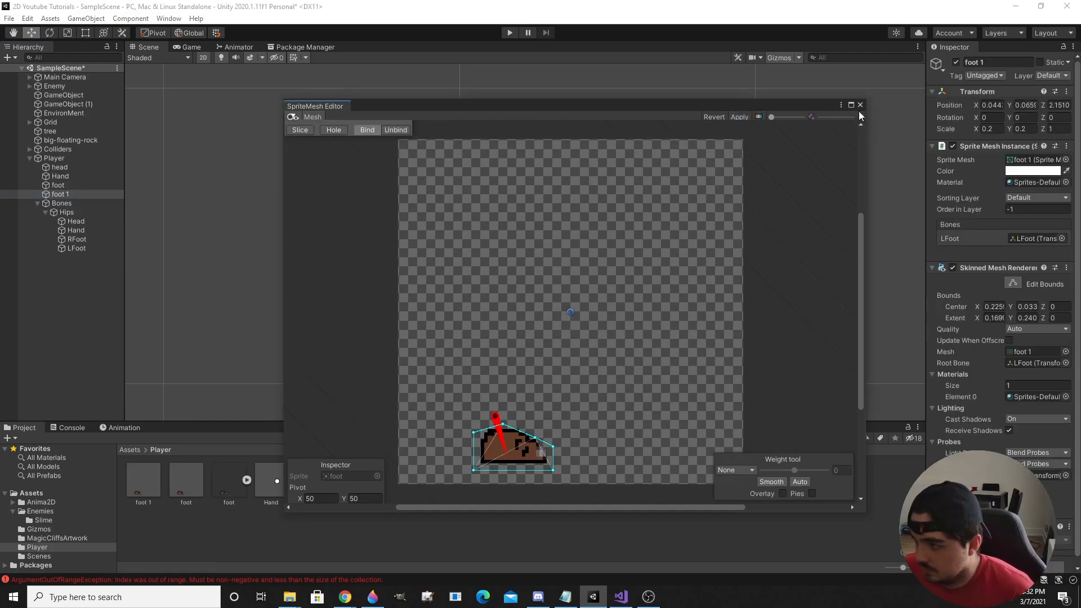
{"action": "left_click", "coordinate": [859, 104]}
Move the LFoot bone slightly forward and down so its foot stands ahead of the other one
{"action": "left_click", "coordinate": [76, 248]}
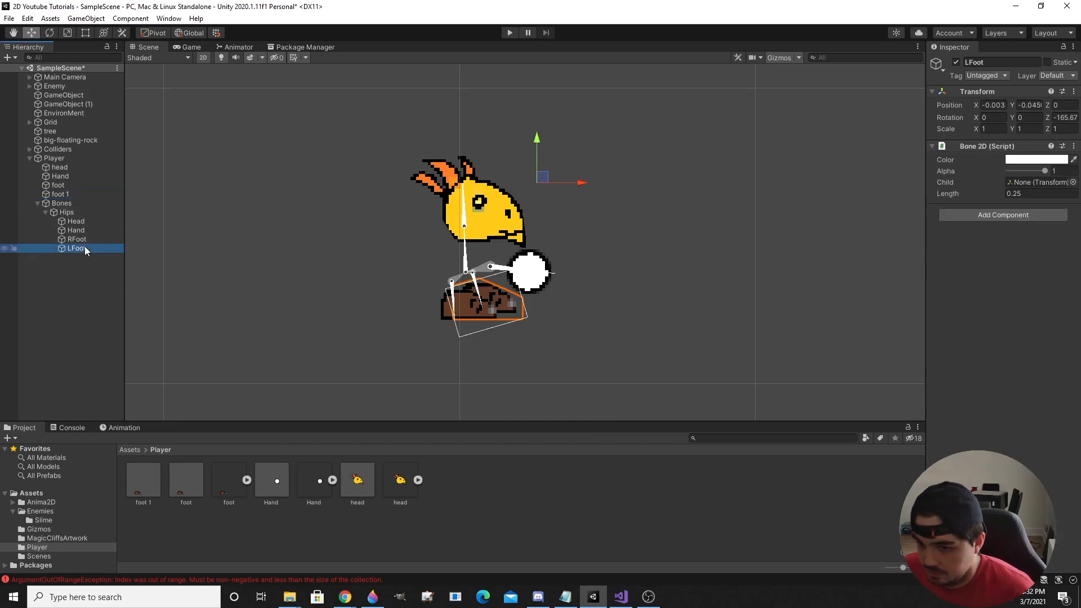
{"action": "mouse_move", "coordinate": [473, 277]}
{"action": "left_mouse_down"}
{"action": "mouse_move", "coordinate": [484, 267]}
{"action": "mouse_move", "coordinate": [490, 282]}
{"action": "left_mouse_up"}
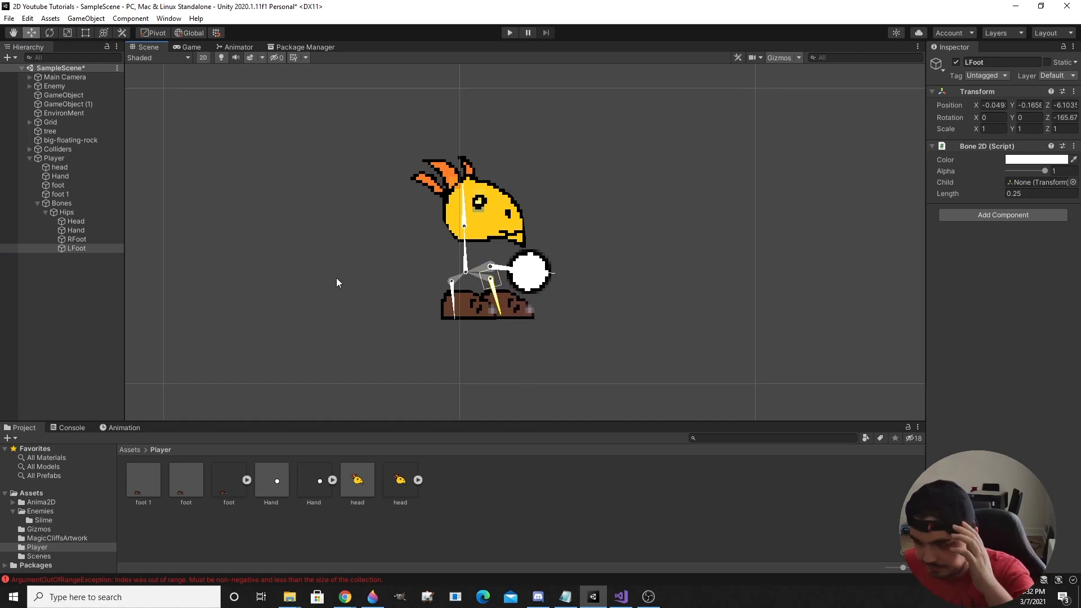
{"action": "left_click", "coordinate": [97, 248]}
{"action": "left_click", "coordinate": [59, 204]}
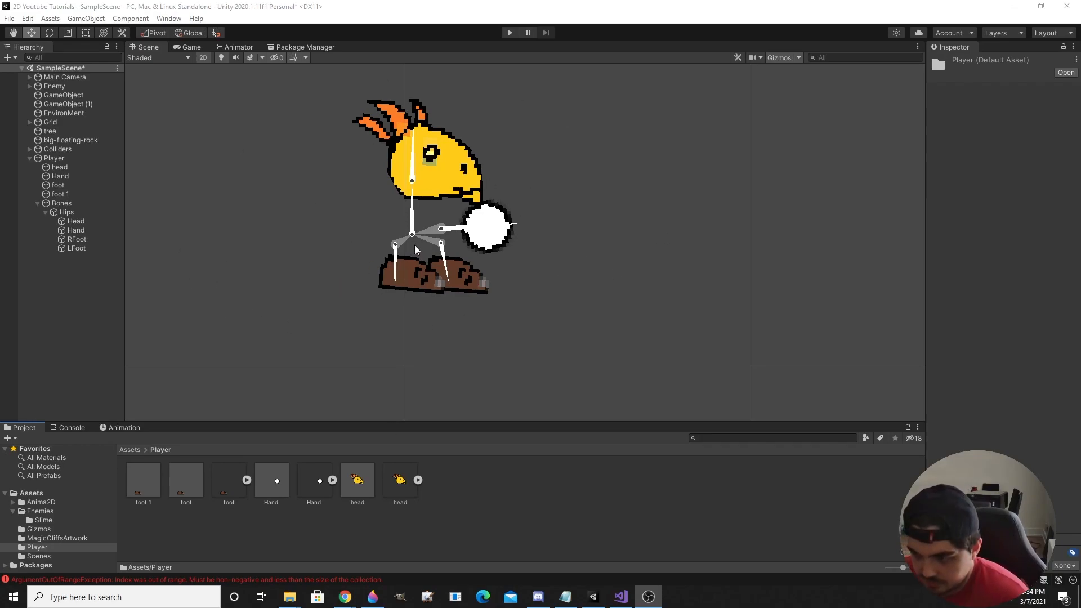
Create an animation clip named Idle for the Player object in the Player folder
{"action": "middle_click_drag", "start_coordinate": [413, 246], "coordinate": [420, 246]}
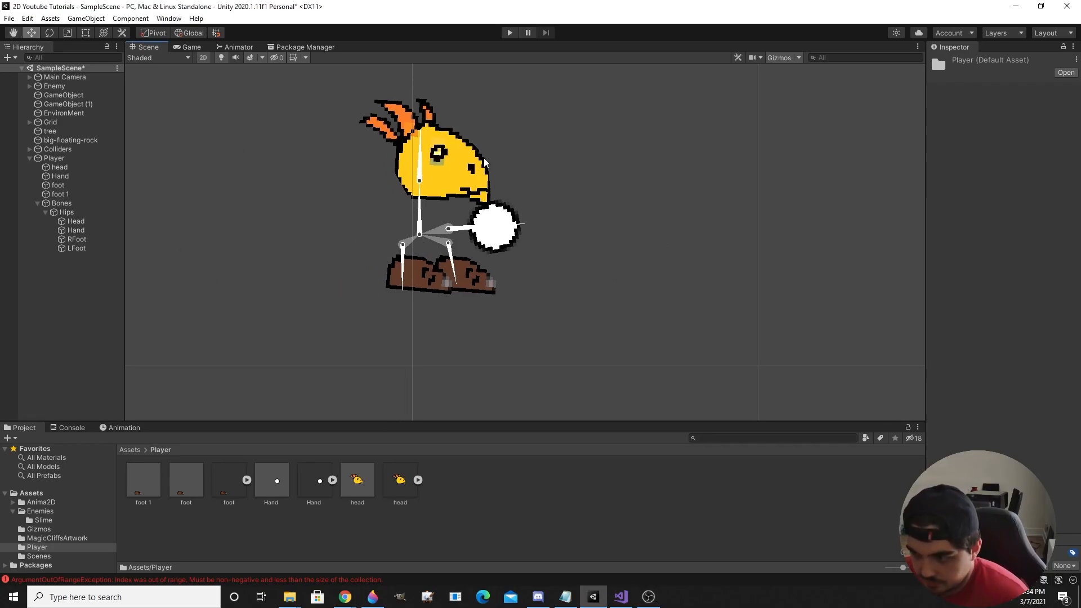
{"action": "left_click", "coordinate": [117, 429]}
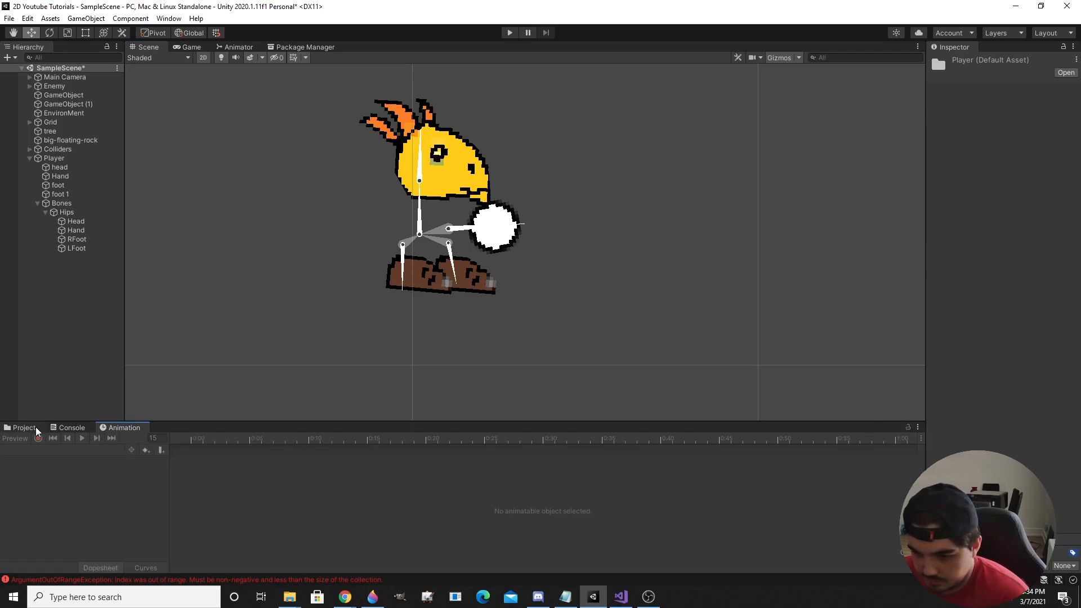
{"action": "left_click", "coordinate": [67, 160]}
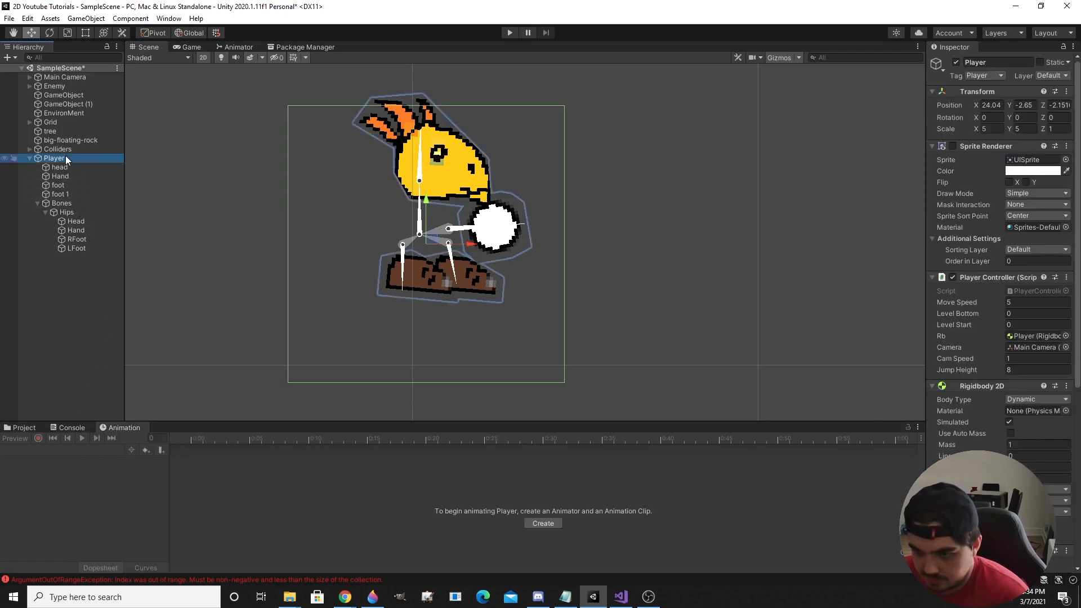
{"action": "left_click", "coordinate": [543, 523]}
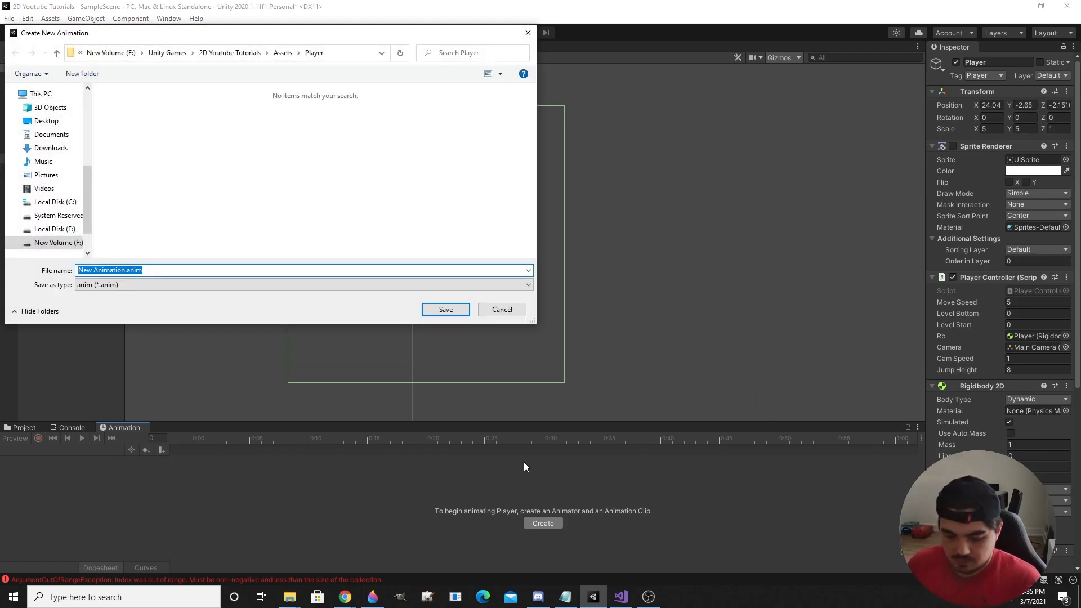
{"action": "type", "text": "Idle"}
{"action": "key", "text": "Return"}
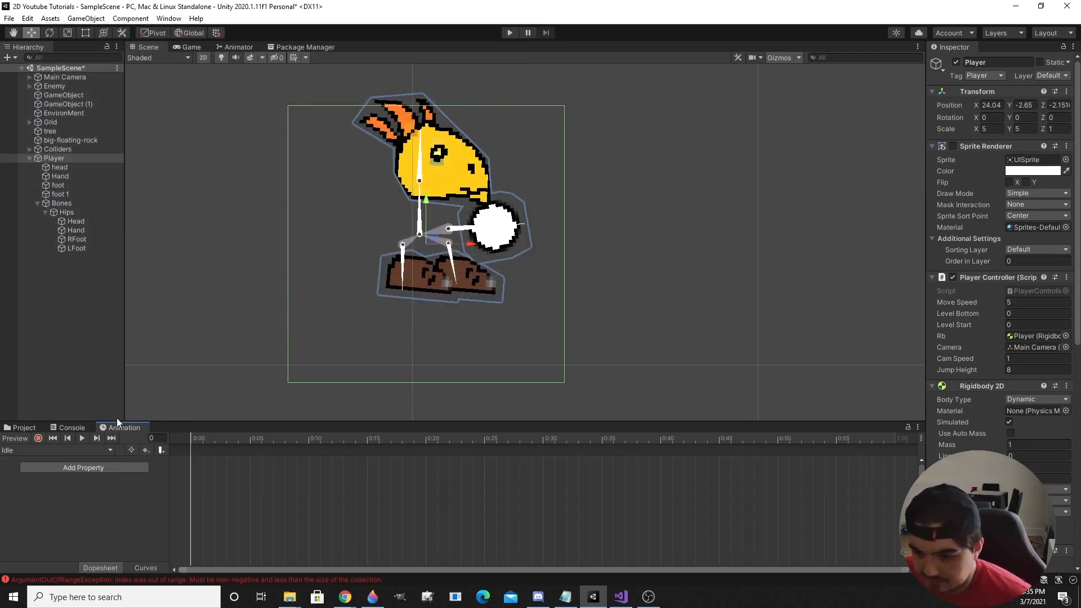
Turn on keyframe recording and, at frame 60, slightly rotate the Head, Hand, RFoot and LFoot bones into a new pose
{"action": "left_click", "coordinate": [41, 440]}
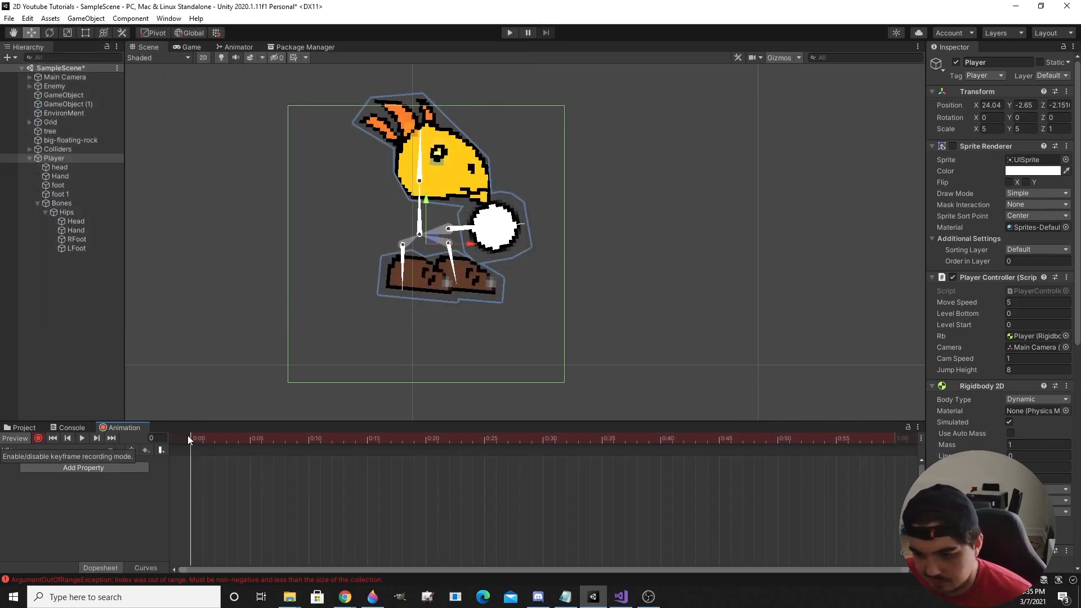
{"action": "left_click_drag", "start_coordinate": [250, 440], "coordinate": [895, 442]}
{"action": "left_click_drag", "start_coordinate": [418, 147], "coordinate": [434, 157]}
{"action": "left_click_drag", "start_coordinate": [490, 228], "coordinate": [403, 267]}
{"action": "left_click", "coordinate": [400, 265]}
Copy the Idle clip's frame 0 keyframes for all bones and paste them at frame 120
{"action": "left_click", "coordinate": [184, 464]}
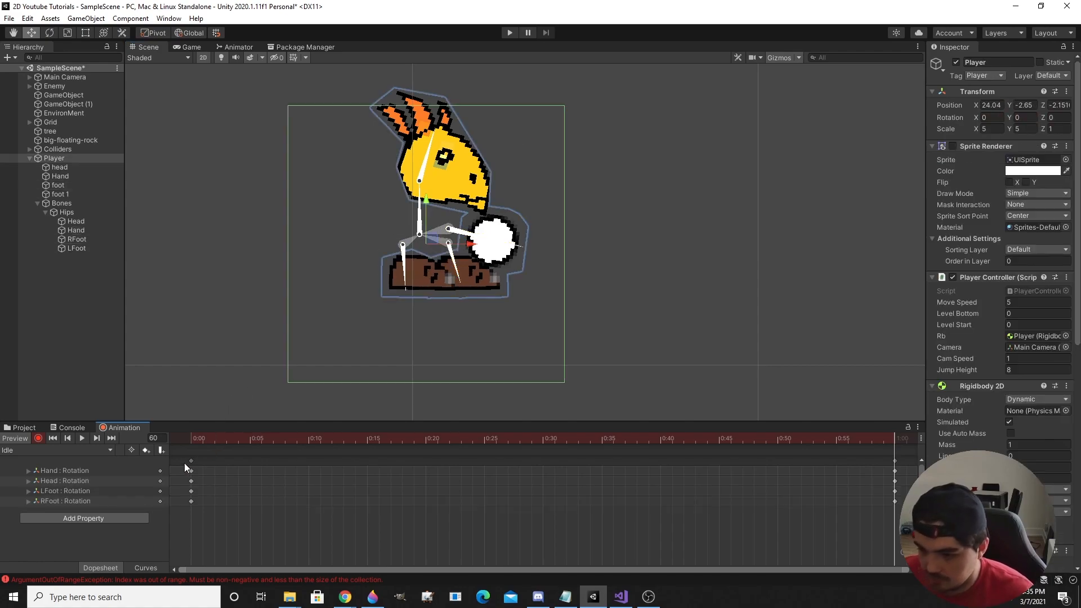
{"action": "left_click_drag", "start_coordinate": [184, 462], "coordinate": [268, 468]}
{"action": "scroll", "coordinate": [407, 495], "scroll_direction": "down", "scroll_amount": 3}
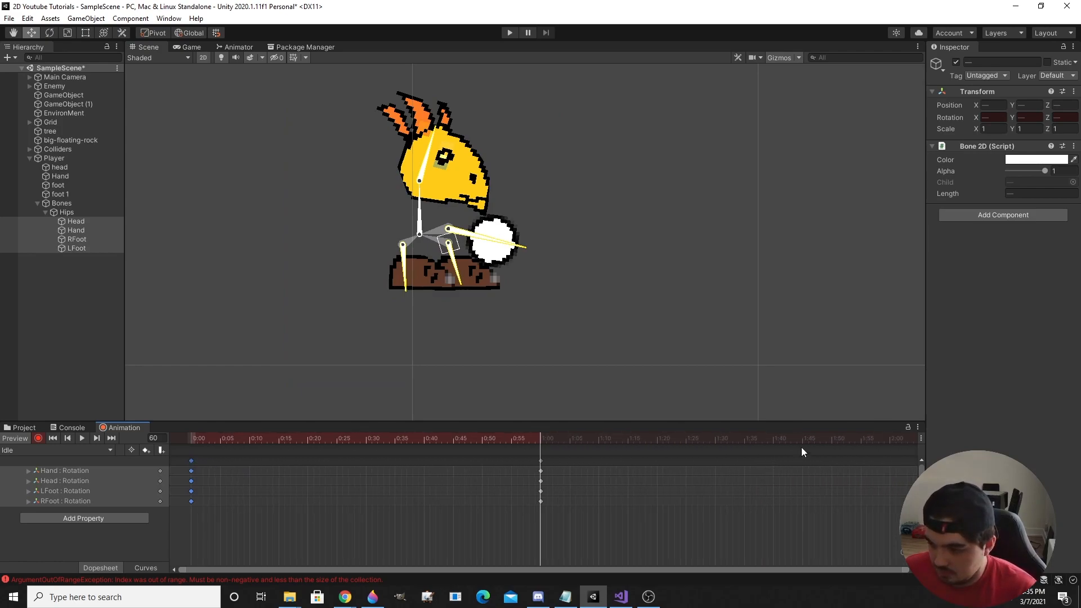
{"action": "left_click", "coordinate": [888, 439]}
{"action": "key", "text": "ctrl+v"}
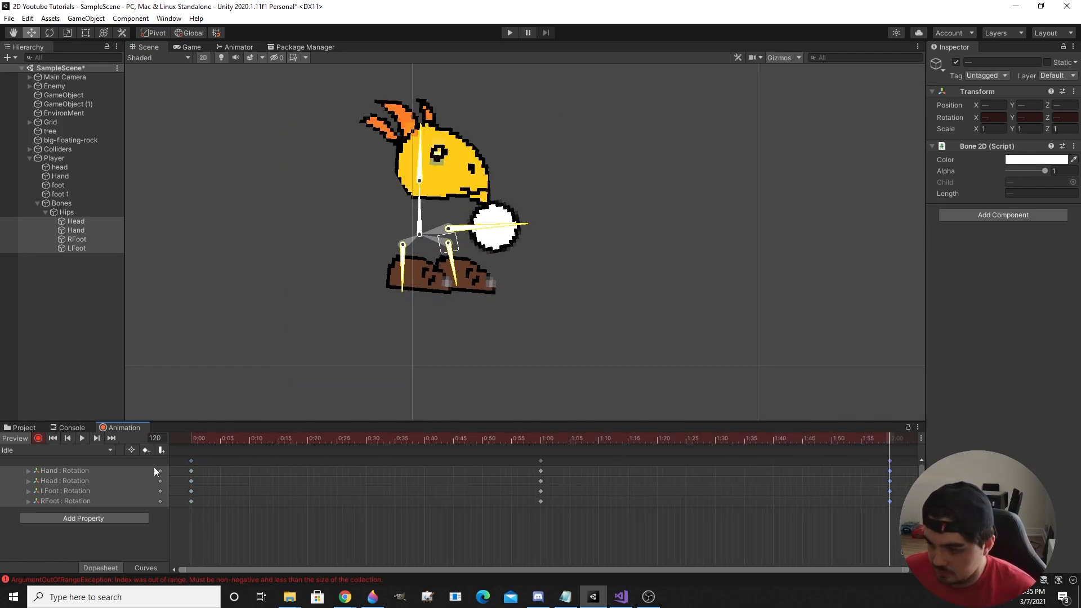
Stop keyframe recording and play the Idle clip from its first frame to check the motion
{"action": "left_click", "coordinate": [38, 438]}
{"action": "left_click", "coordinate": [54, 438]}
{"action": "left_click", "coordinate": [81, 438]}
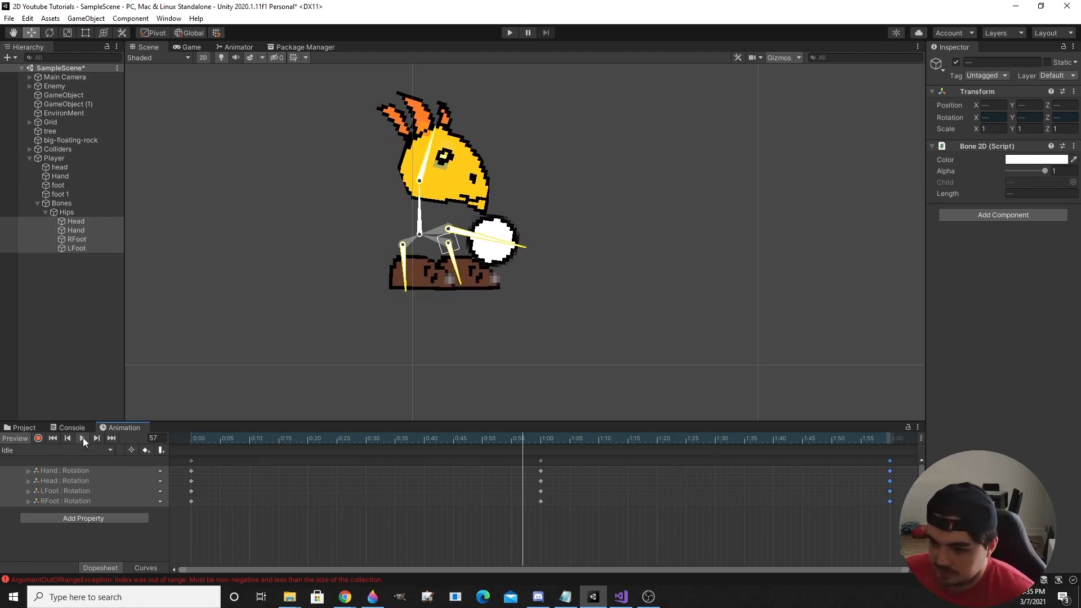
Create another animation clip for the Player named Jump
{"action": "left_click", "coordinate": [87, 451]}
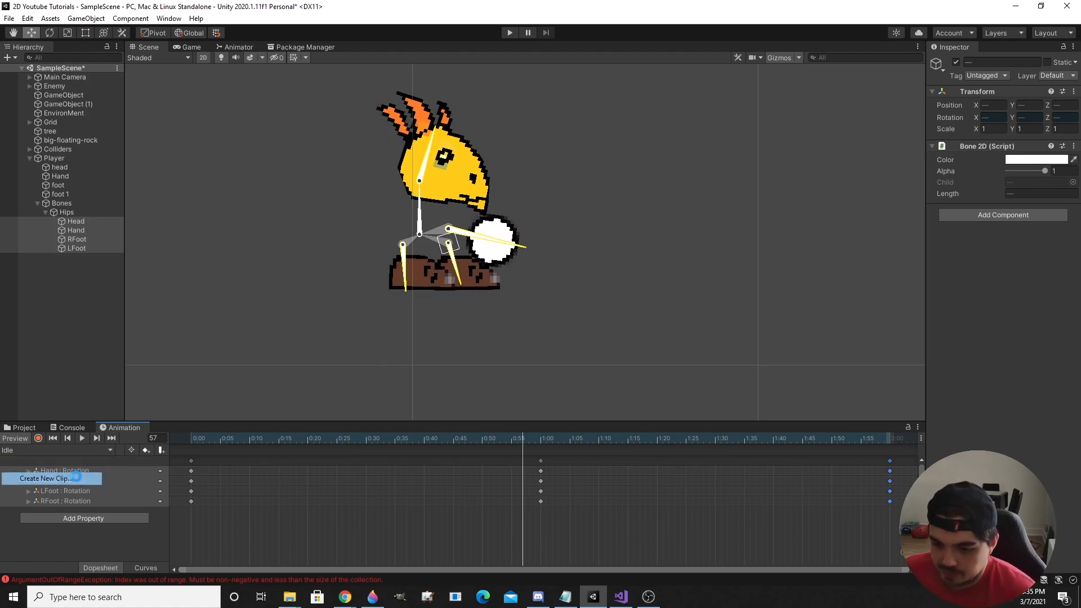
{"action": "left_click", "coordinate": [76, 476]}
{"action": "type", "text": "Jump"}
{"action": "key", "text": "Return"}
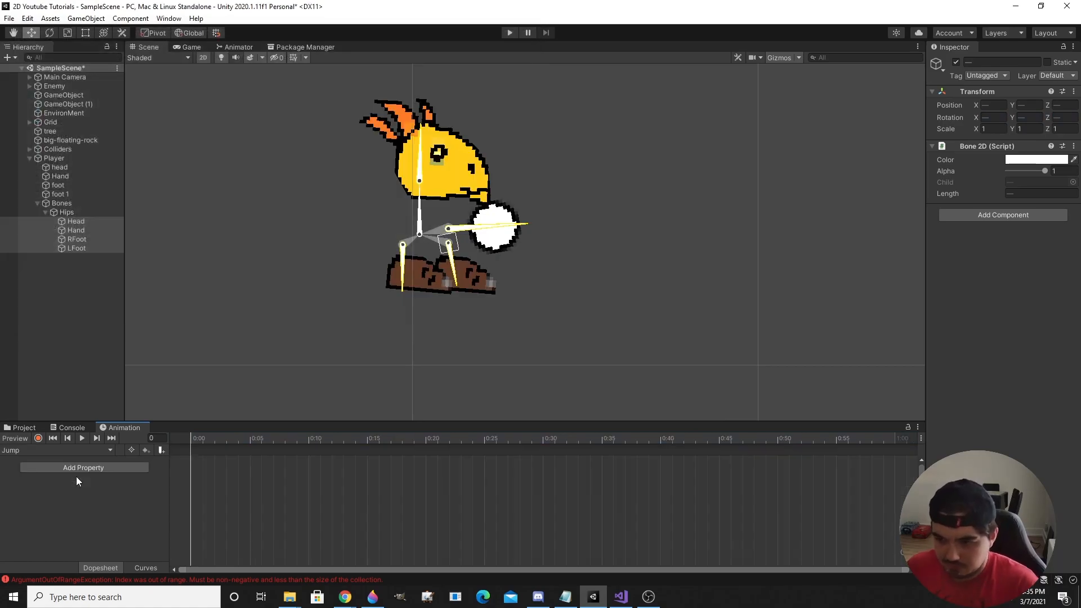
Record a jump pose at frame 15: tilt the Head bone back, swing the Hand up, and raise and rotate the LFoot forward
{"action": "left_click", "coordinate": [38, 438]}
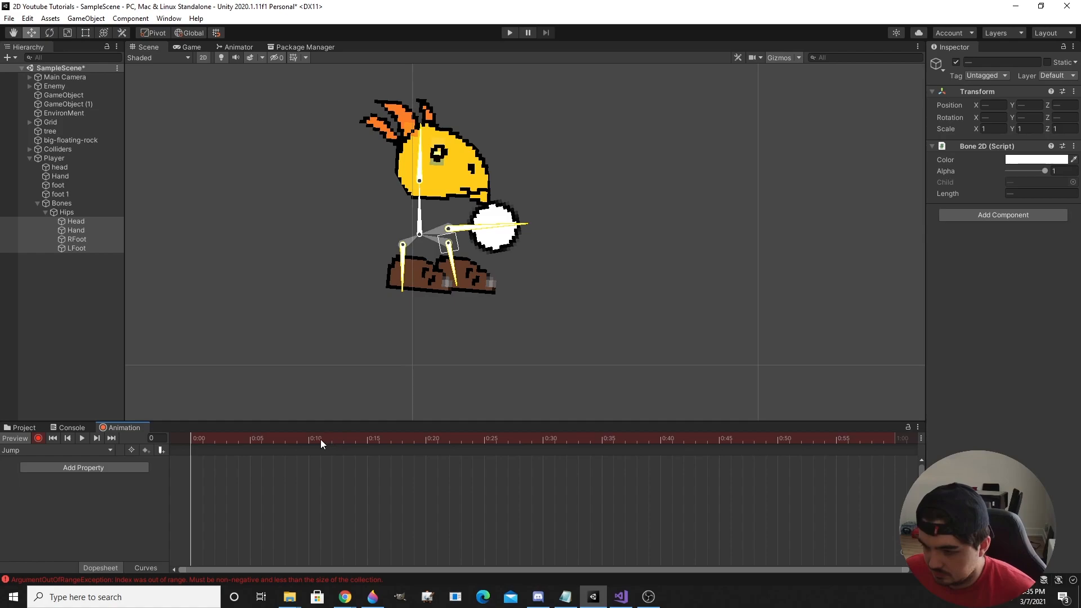
{"action": "left_click_drag", "start_coordinate": [319, 439], "coordinate": [366, 439]}
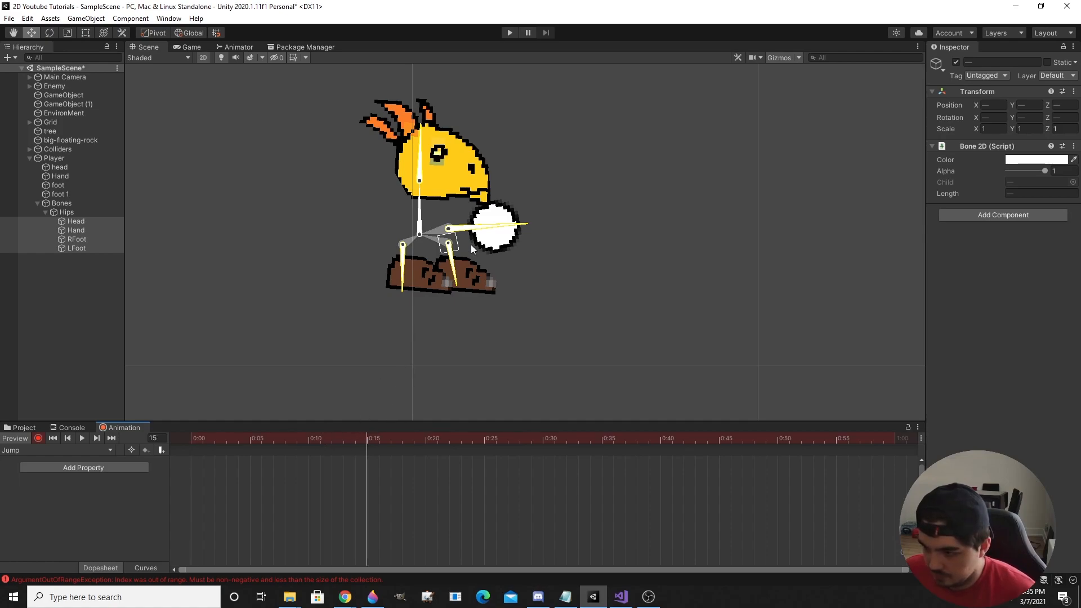
{"action": "left_click_drag", "start_coordinate": [421, 163], "coordinate": [411, 156]}
{"action": "mouse_move", "coordinate": [494, 225]}
{"action": "left_mouse_down"}
{"action": "mouse_move", "coordinate": [498, 208]}
{"action": "mouse_move", "coordinate": [481, 210]}
{"action": "left_mouse_up"}
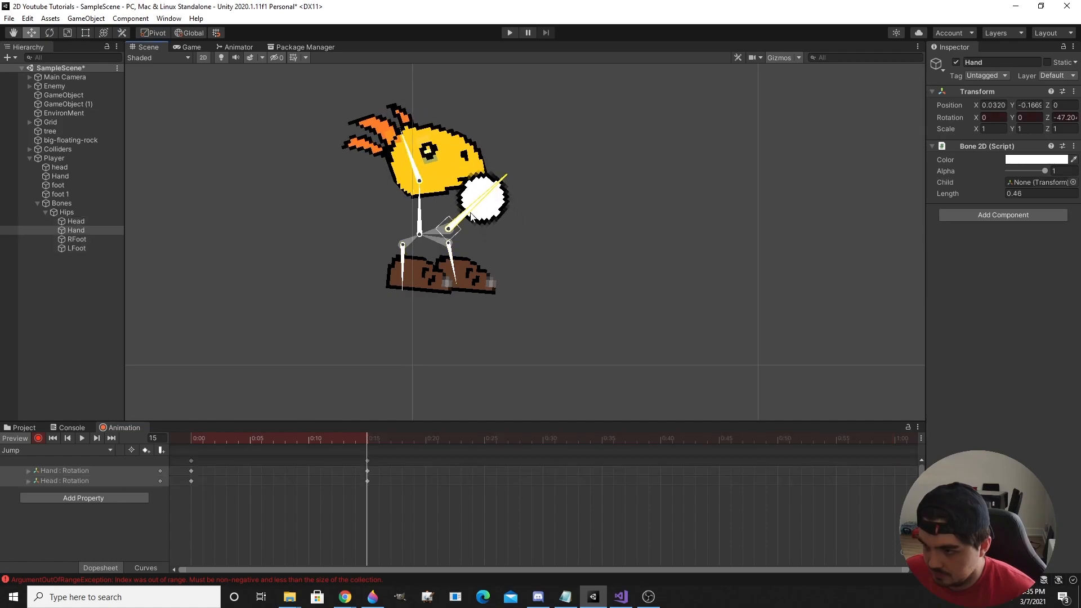
{"action": "mouse_move", "coordinate": [448, 245]}
{"action": "left_mouse_down"}
{"action": "mouse_move", "coordinate": [448, 225]}
{"action": "mouse_move", "coordinate": [468, 221]}
{"action": "mouse_move", "coordinate": [465, 231]}
{"action": "left_mouse_up"}
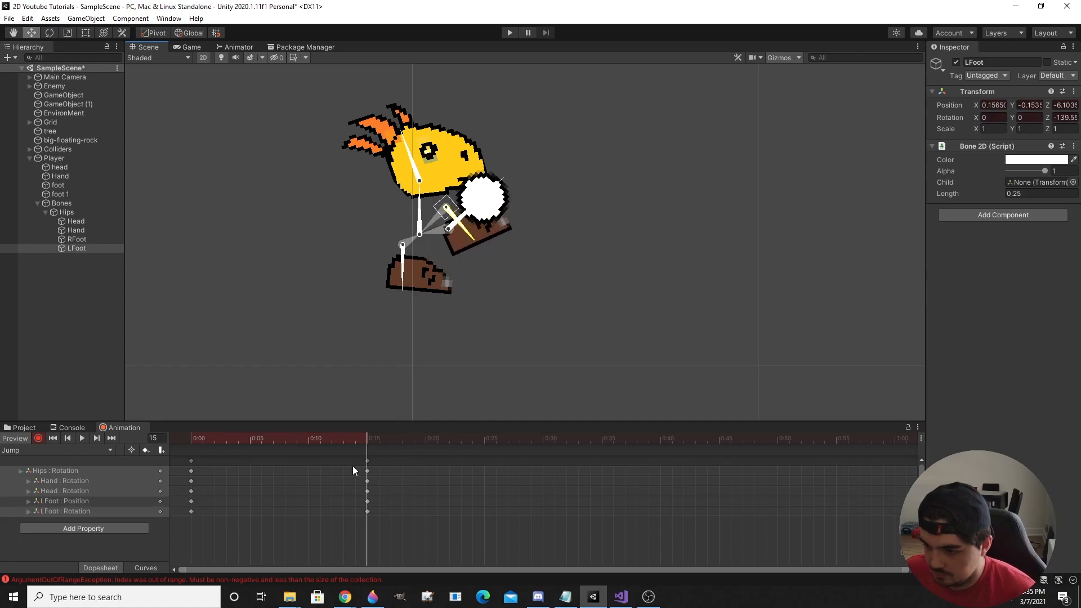
Copy the Jump clip's frame 15 keyframes and paste them at frame 721 to hold the pose
{"action": "left_click", "coordinate": [367, 461]}
{"action": "scroll", "coordinate": [428, 470], "scroll_direction": "down", "scroll_amount": 5}
{"action": "scroll", "coordinate": [540, 484], "scroll_direction": "down", "scroll_amount": 10}
{"action": "left_click_drag", "start_coordinate": [732, 438], "coordinate": [744, 440]}
{"action": "key", "text": "ctrl+v"}
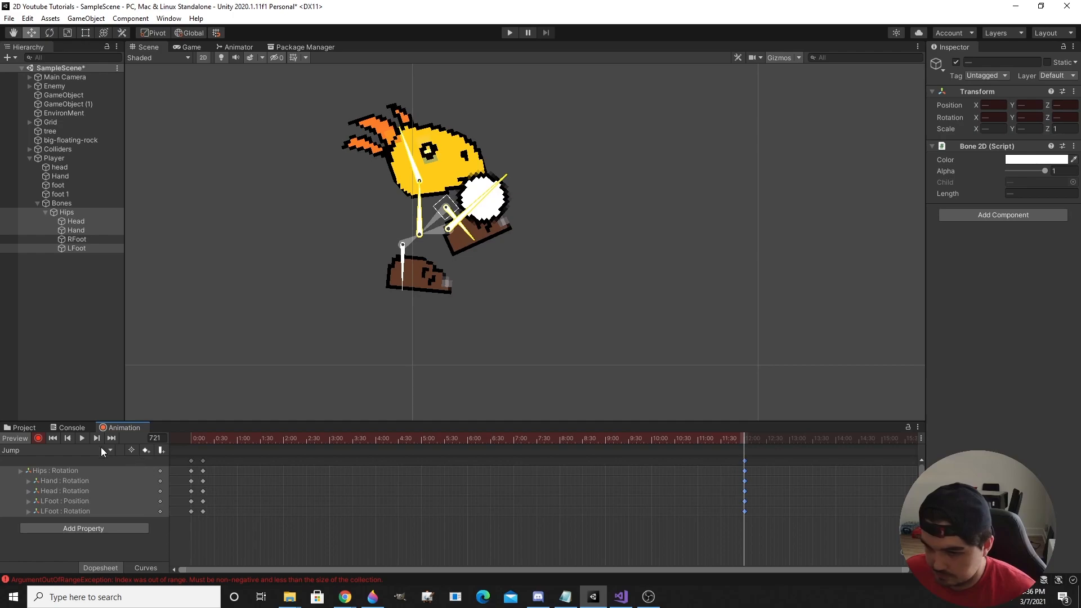
Stop recording, play the Jump clip from the start to check it, and clear the bone selection
{"action": "left_click", "coordinate": [38, 438]}
{"action": "left_click", "coordinate": [53, 438]}
{"action": "left_click", "coordinate": [82, 438]}
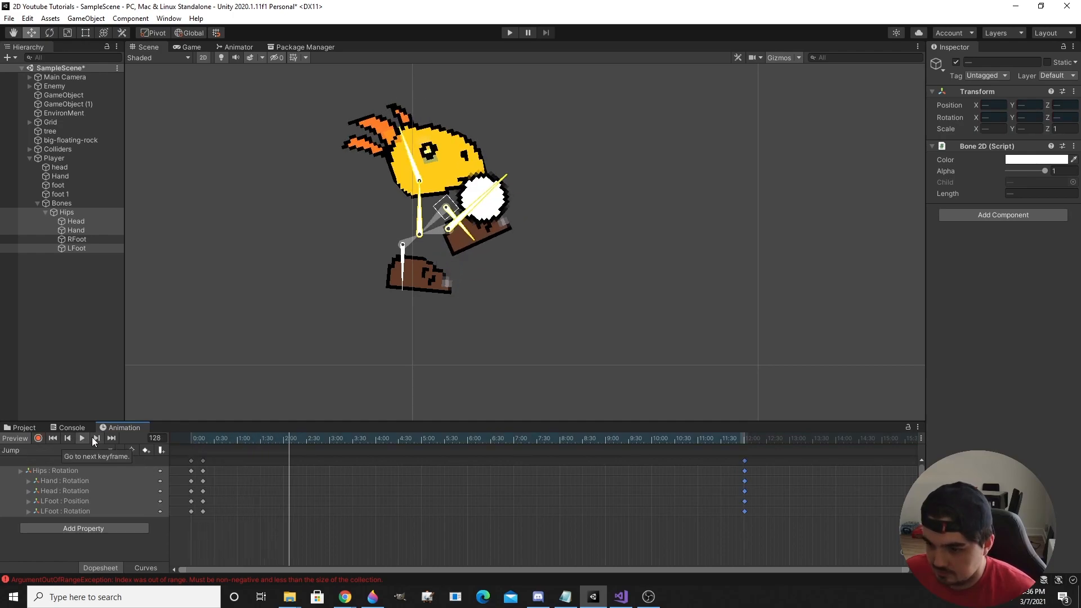
{"action": "left_click", "coordinate": [83, 438]}
{"action": "scroll", "coordinate": [306, 289], "scroll_direction": "down", "scroll_amount": 4}
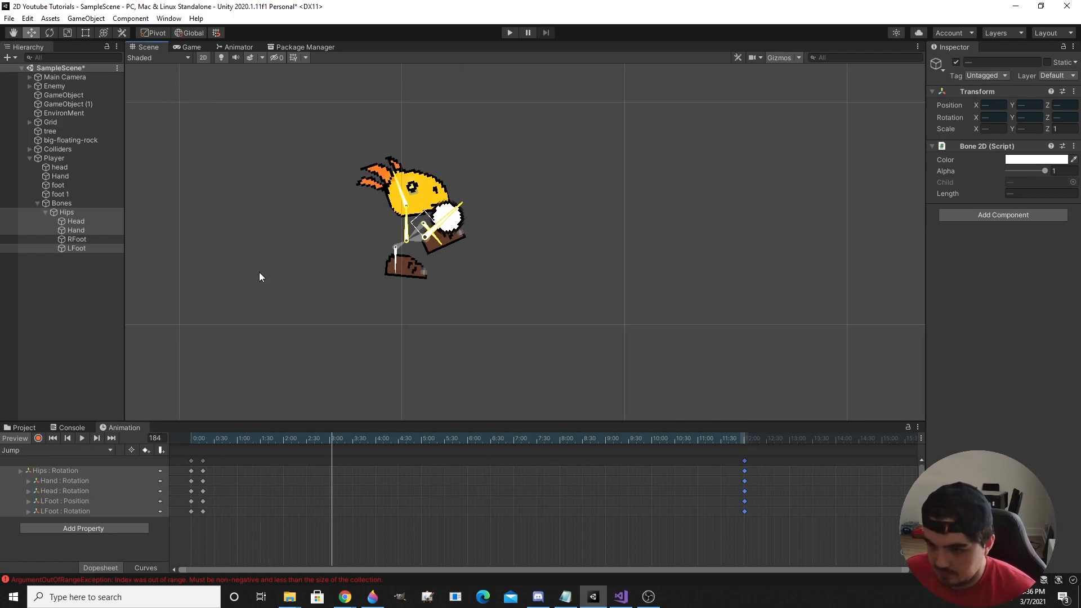
{"action": "left_click", "coordinate": [86, 289]}
{"action": "middle_click_drag", "start_coordinate": [361, 222], "coordinate": [397, 225]}
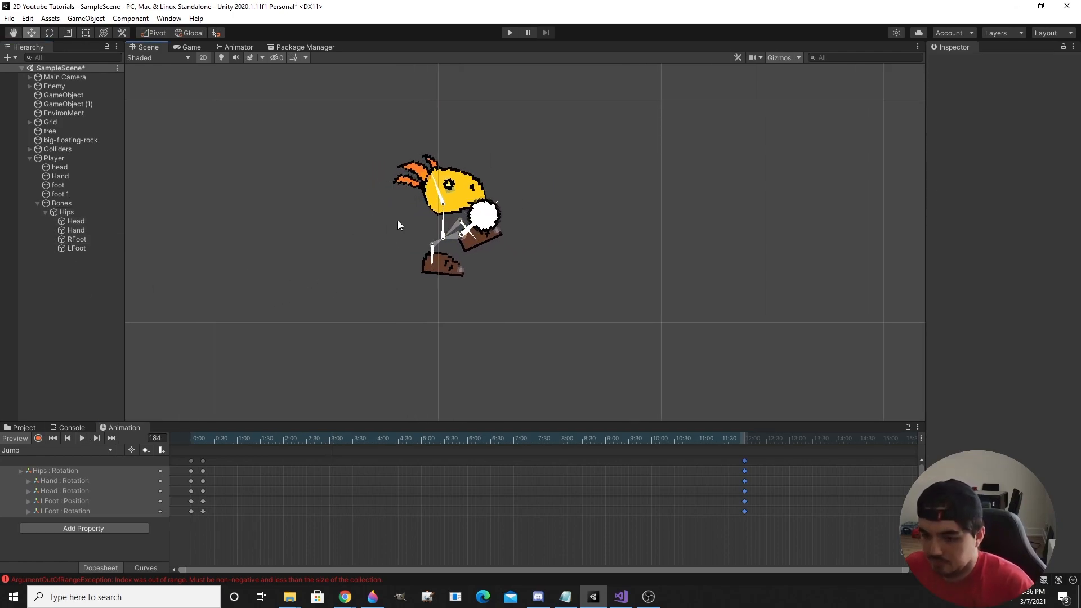
Create a third animation clip named Walk in the Player folder
{"action": "left_click", "coordinate": [112, 449]}
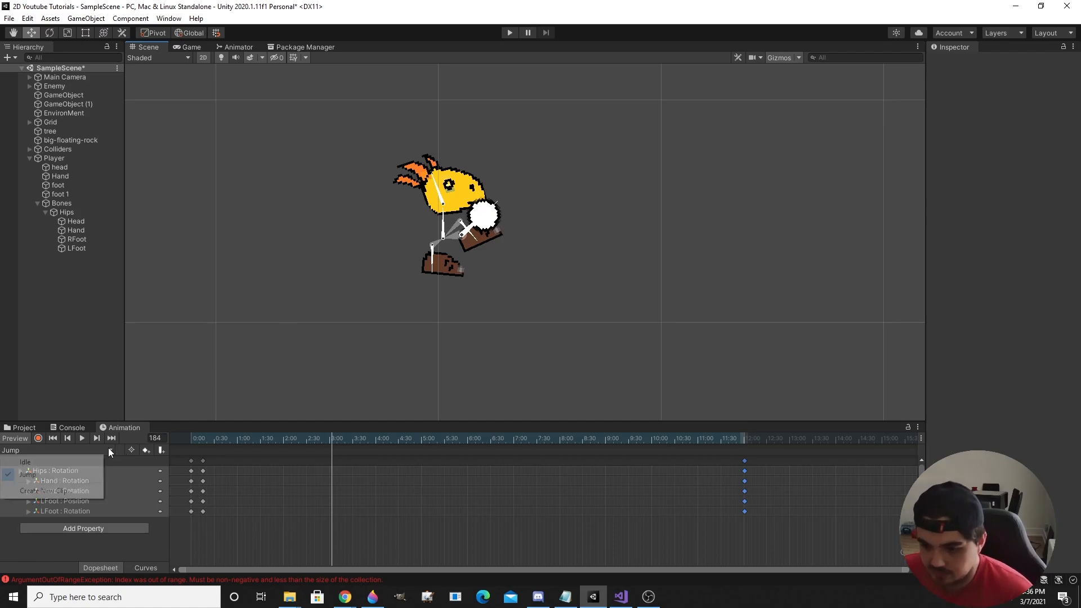
{"action": "left_click", "coordinate": [56, 490]}
{"action": "type", "text": "Walk"}
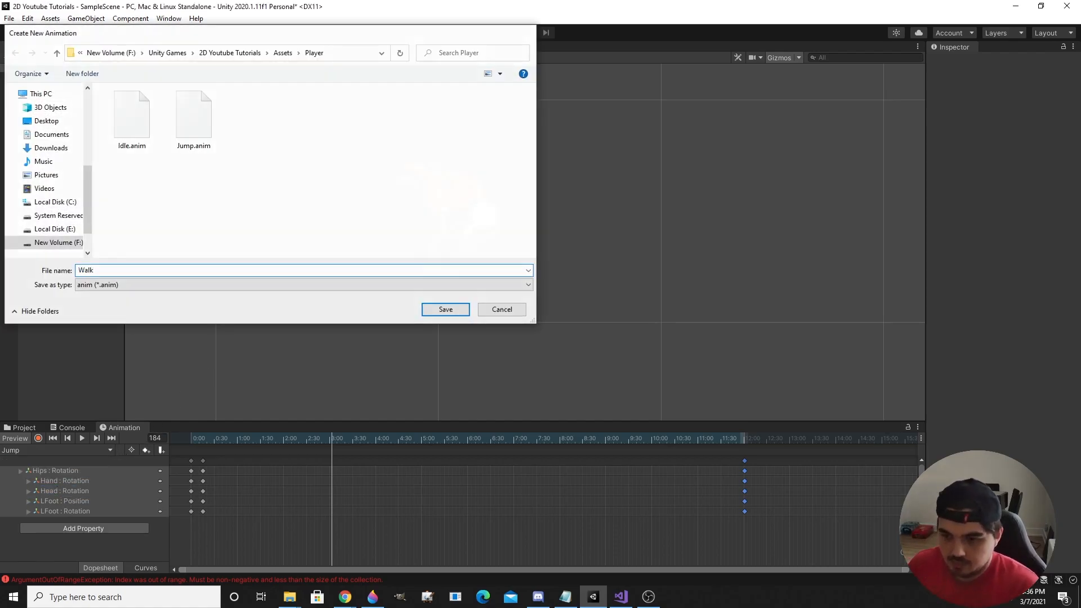
{"action": "key", "text": "Return"}
Record the Walk clip's starting pose at frame 0: shift the LFoot forward, move the Hand back and down, and tilt the Head forward
{"action": "left_click", "coordinate": [39, 439]}
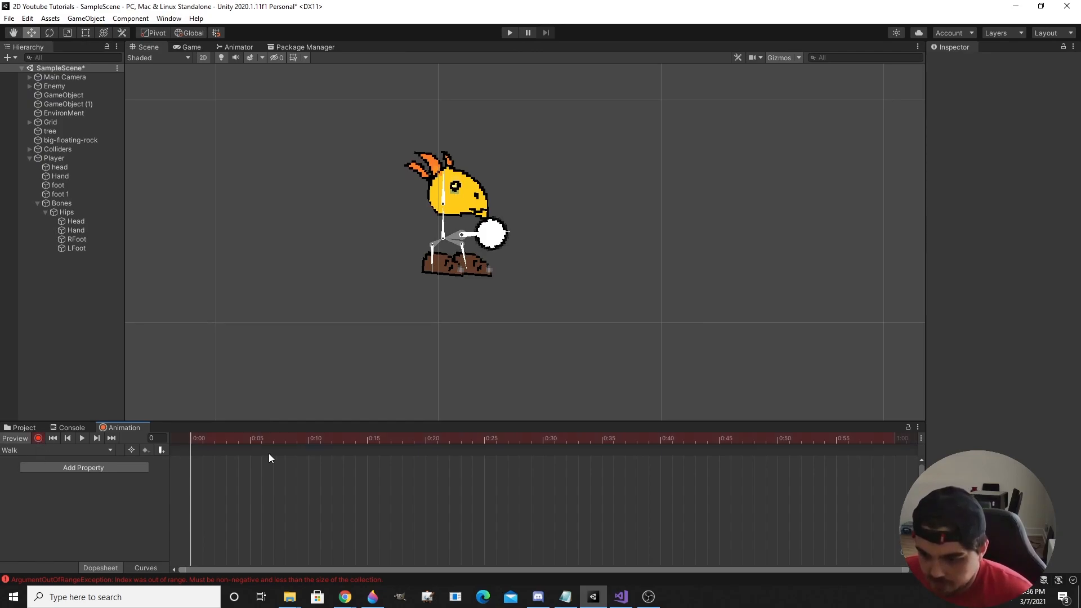
{"action": "left_click", "coordinate": [253, 440]}
{"action": "scroll", "coordinate": [419, 205], "scroll_direction": "up", "scroll_amount": 5}
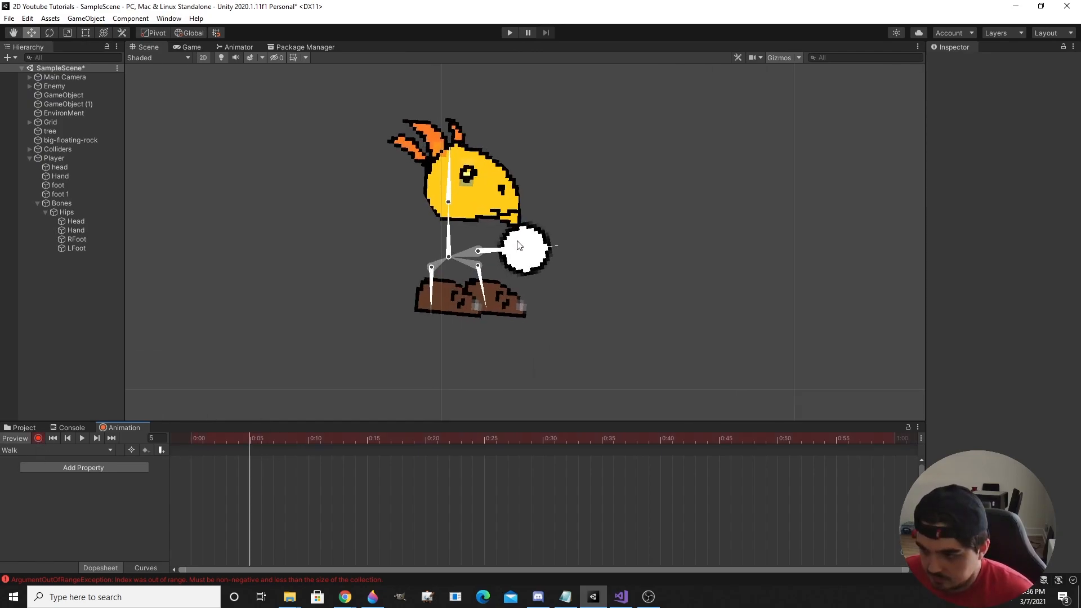
{"action": "left_click", "coordinate": [190, 439]}
{"action": "left_click", "coordinate": [478, 275]}
{"action": "mouse_move", "coordinate": [476, 266]}
{"action": "left_mouse_down"}
{"action": "mouse_move", "coordinate": [499, 251]}
{"action": "mouse_move", "coordinate": [476, 251]}
{"action": "mouse_move", "coordinate": [462, 268]}
{"action": "left_mouse_up"}
{"action": "left_click", "coordinate": [476, 251]}
{"action": "left_click_drag", "start_coordinate": [447, 178], "coordinate": [451, 178]}
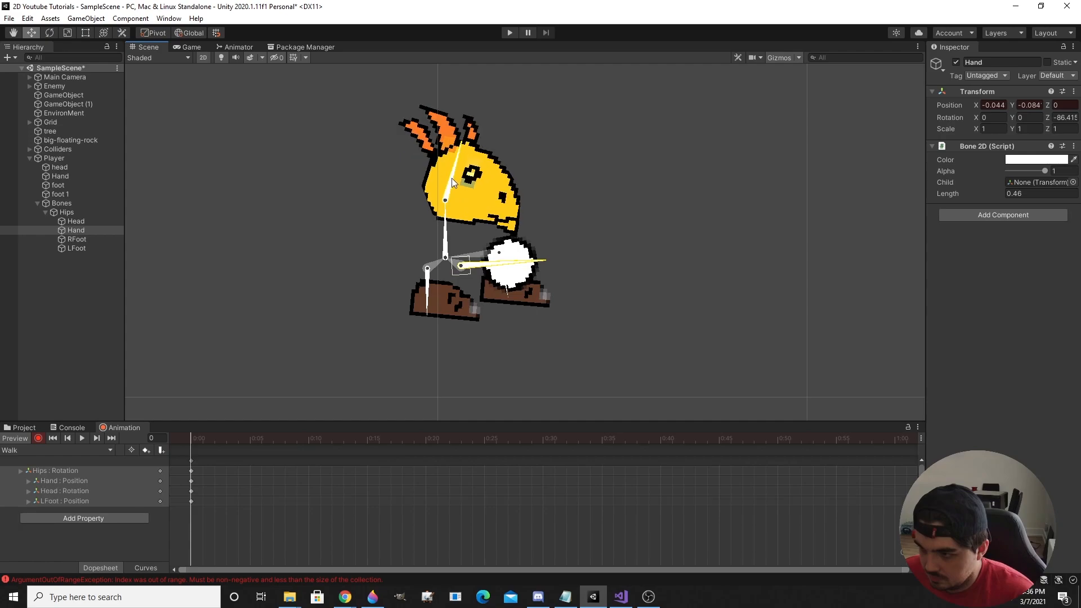
At frame 5 of Walk, move the LFoot forward and down, reposition the Hand, and rotate and shift the RFoot
{"action": "left_click", "coordinate": [249, 438]}
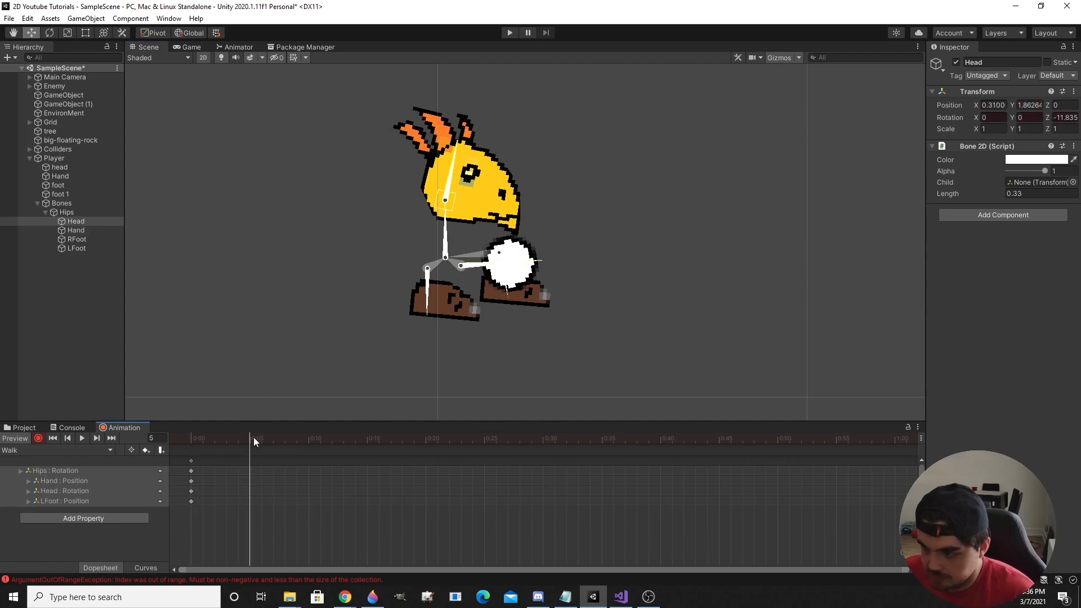
{"action": "left_click_drag", "start_coordinate": [472, 269], "coordinate": [527, 306]}
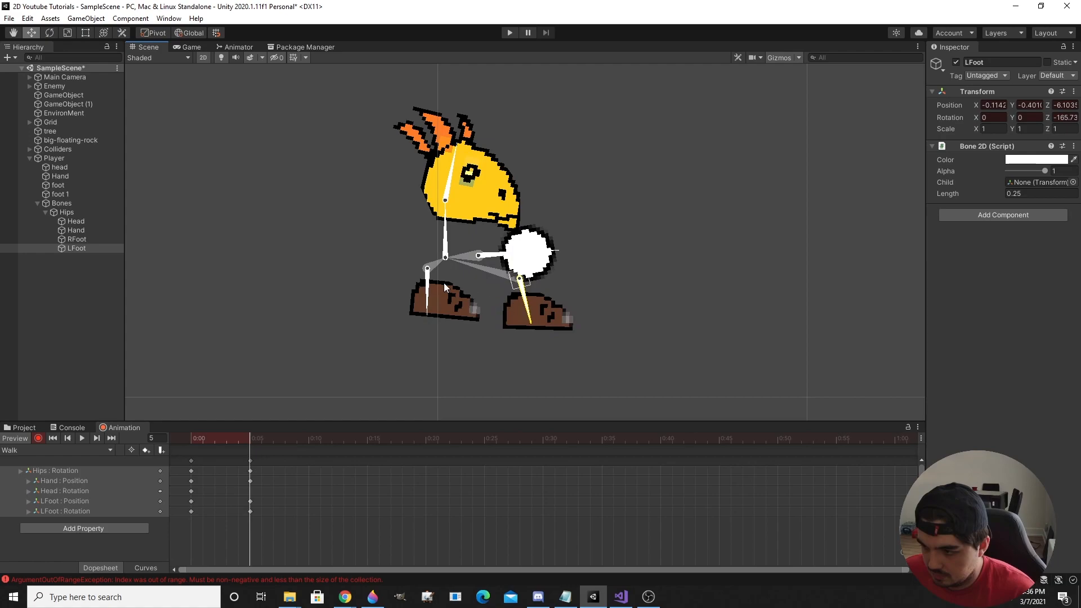
{"action": "left_click_drag", "start_coordinate": [425, 288], "coordinate": [411, 287]}
{"action": "mouse_move", "coordinate": [428, 267]}
{"action": "left_mouse_down"}
{"action": "mouse_move", "coordinate": [416, 251]}
{"action": "mouse_move", "coordinate": [471, 247]}
{"action": "mouse_move", "coordinate": [459, 265]}
{"action": "mouse_move", "coordinate": [520, 278]}
{"action": "mouse_move", "coordinate": [432, 285]}
{"action": "left_mouse_up"}
At frame 10 of Walk, lift the RFoot forward, bring the LFoot back under the body, swing the Hand up and tilt the Head back
{"action": "left_click", "coordinate": [313, 439]}
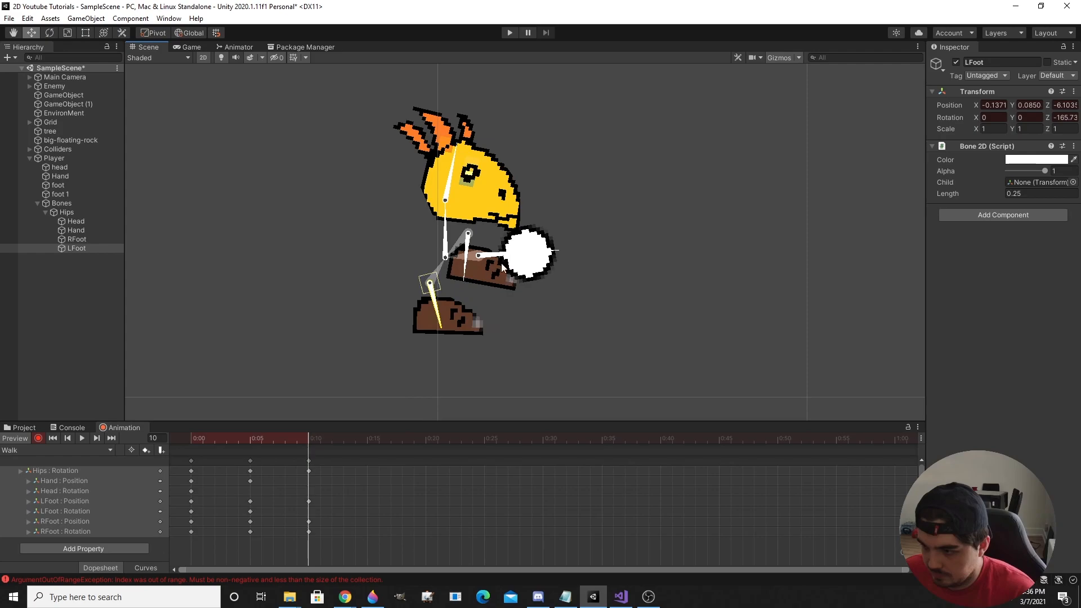
{"action": "left_click_drag", "start_coordinate": [516, 254], "coordinate": [509, 236]}
{"action": "left_click_drag", "start_coordinate": [447, 184], "coordinate": [441, 169]}
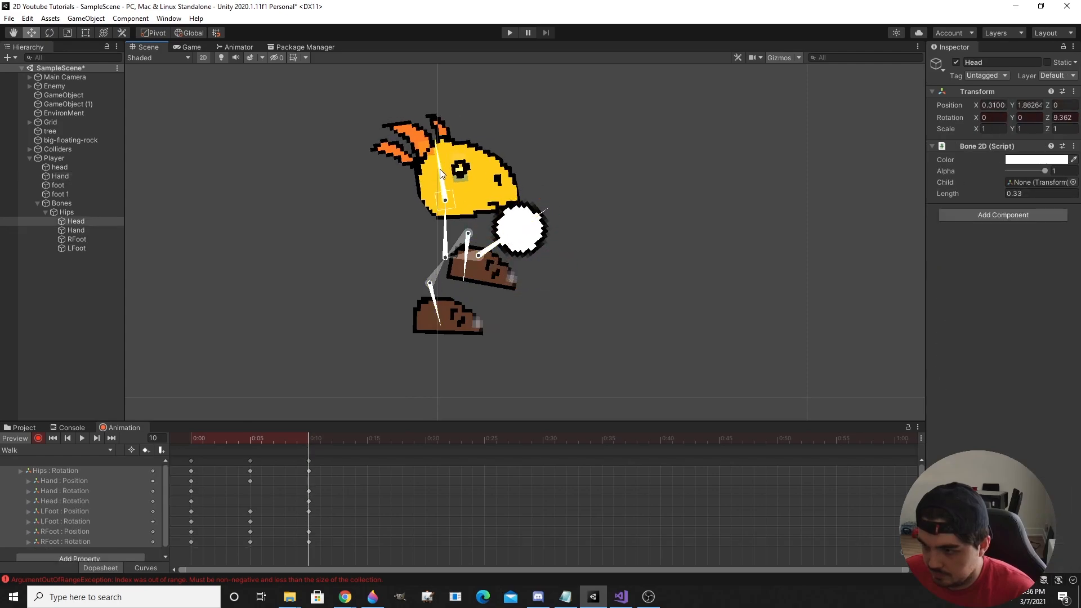
At frame 15 of Walk, plant the RFoot ahead, rotate the LFoot up behind the body, lower the Hand and tilt the Head forward
{"action": "left_click", "coordinate": [366, 439]}
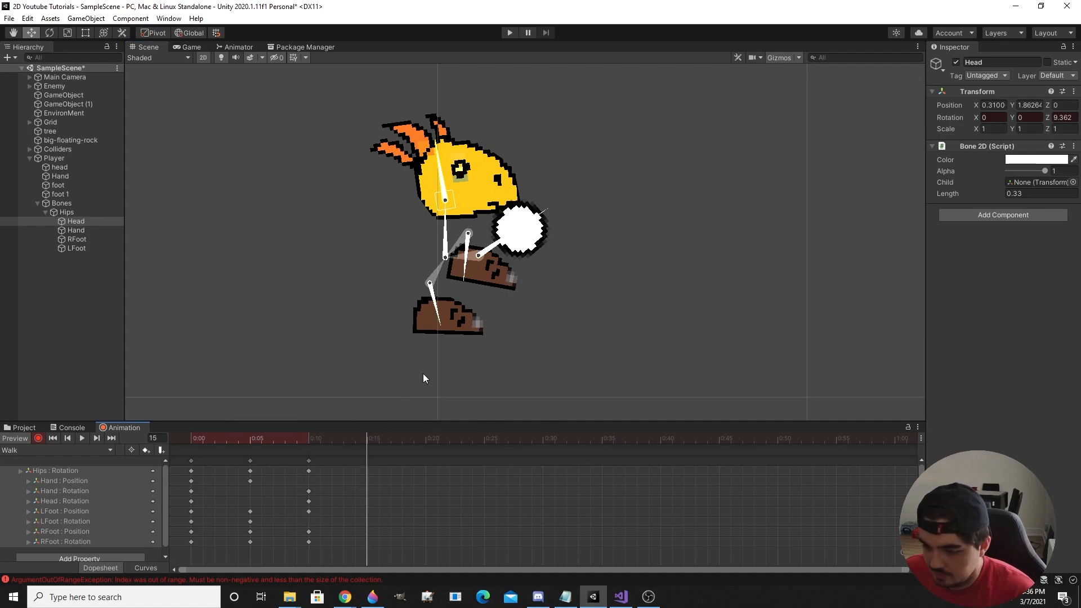
{"action": "left_click_drag", "start_coordinate": [467, 233], "coordinate": [519, 315]}
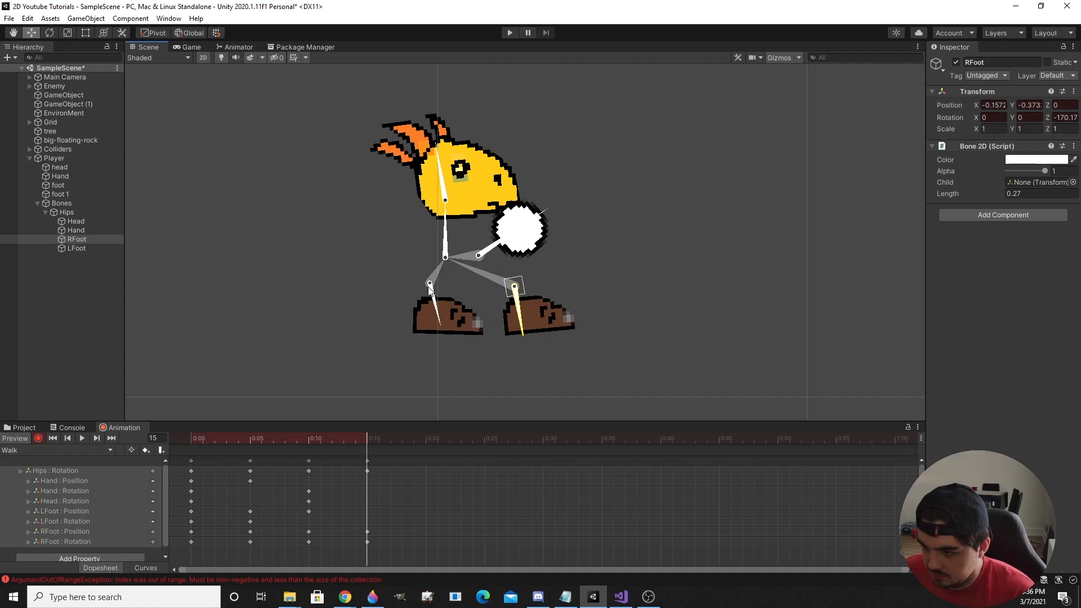
{"action": "left_click", "coordinate": [435, 308]}
{"action": "left_click_drag", "start_coordinate": [434, 308], "coordinate": [429, 269]}
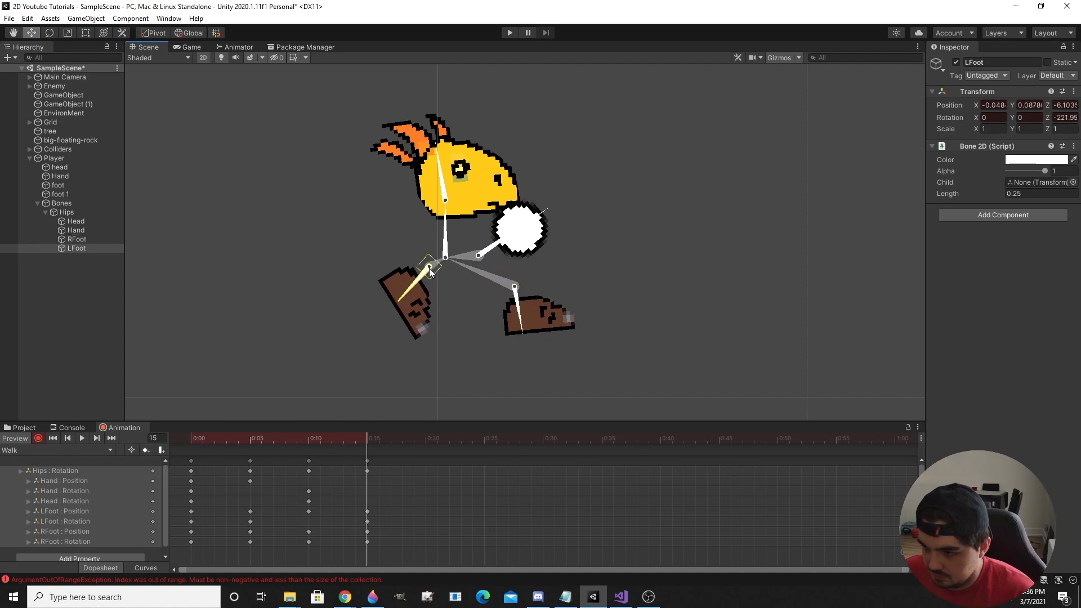
{"action": "left_click", "coordinate": [502, 238]}
{"action": "left_click_drag", "start_coordinate": [502, 238], "coordinate": [510, 250]}
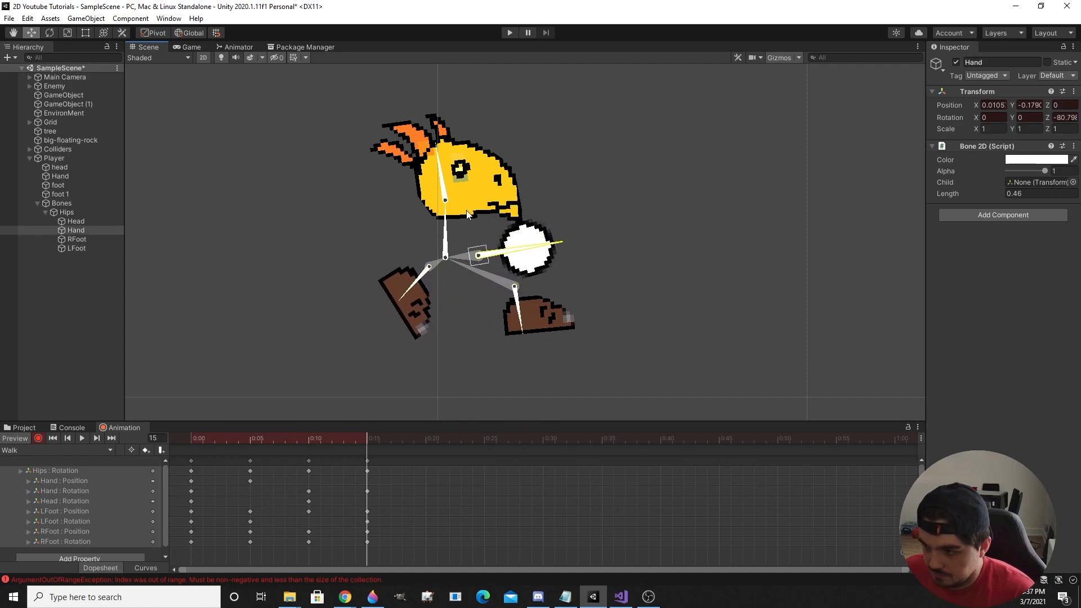
{"action": "left_click_drag", "start_coordinate": [447, 181], "coordinate": [448, 178]}
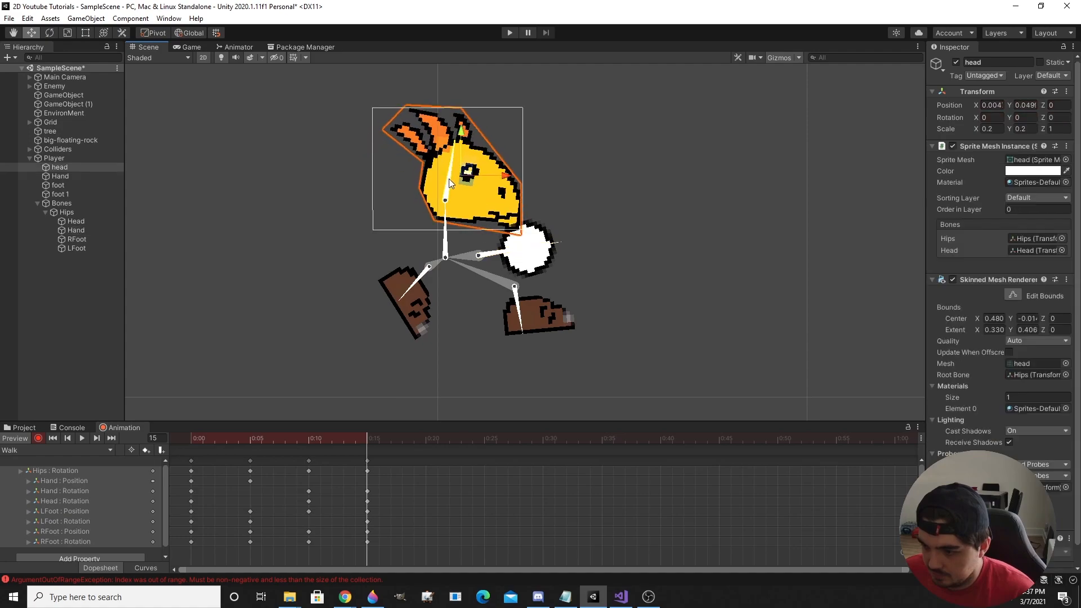
Copy the Walk clip's frame 0 keyframes and paste them at frame 20 to close the loop
{"action": "left_click_drag", "start_coordinate": [201, 439], "coordinate": [146, 465]}
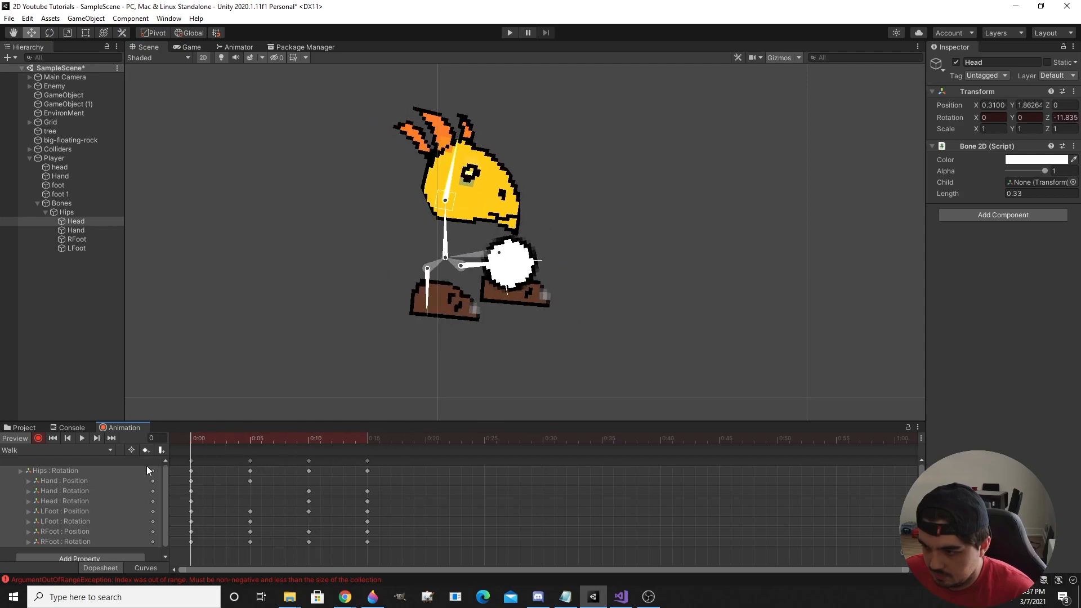
{"action": "left_click", "coordinate": [193, 461]}
{"action": "left_click", "coordinate": [426, 439]}
{"action": "key", "text": "ctrl+v"}
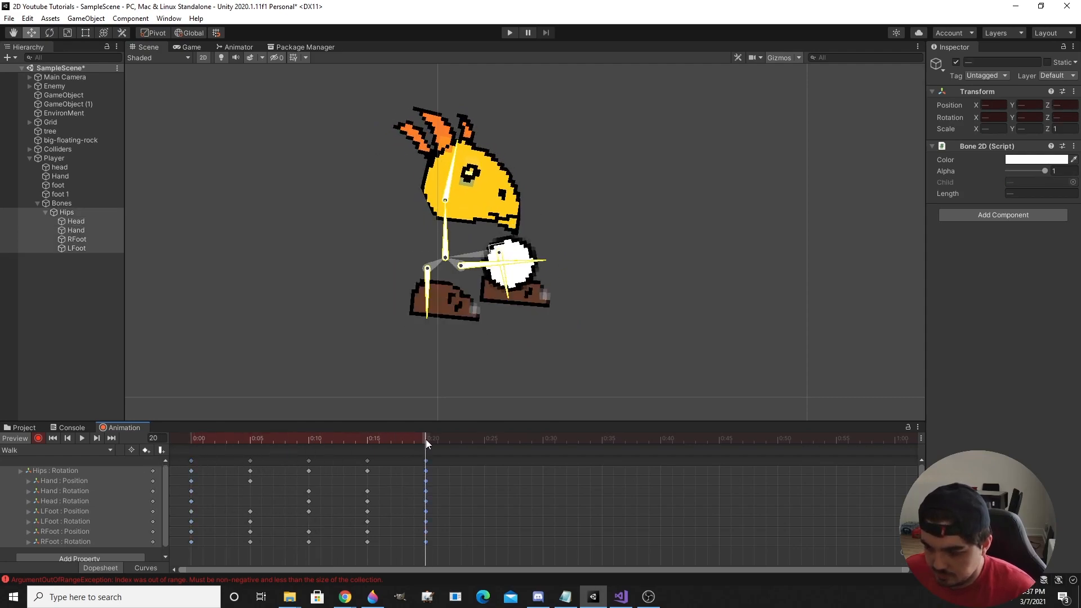
Scrub and play the Walk clip to check the motion, stop recording and deselect the bones
{"action": "left_click_drag", "start_coordinate": [191, 439], "coordinate": [460, 444]}
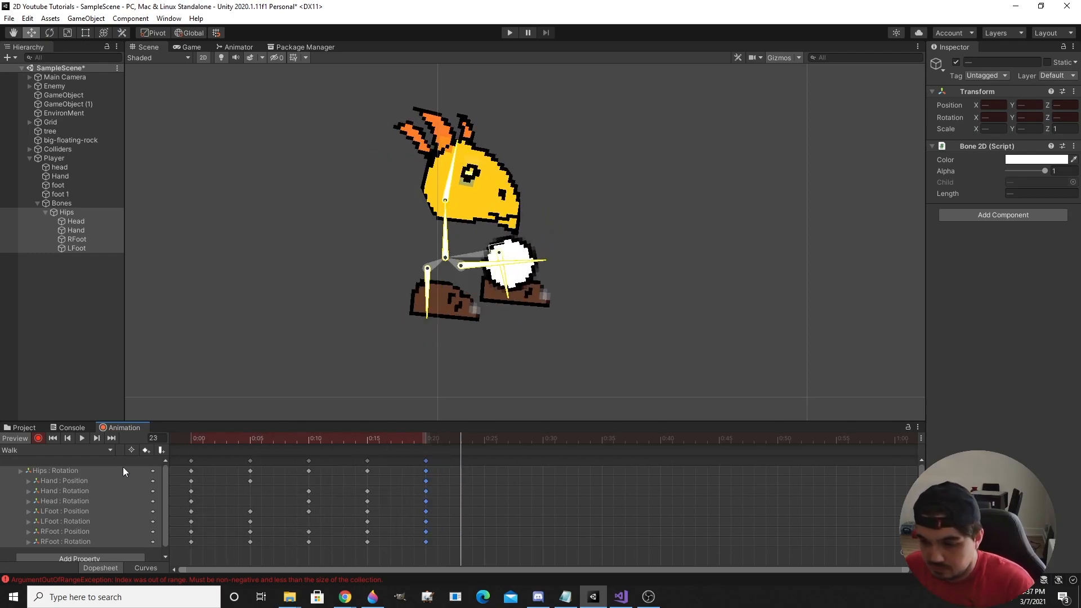
{"action": "left_click", "coordinate": [83, 437]}
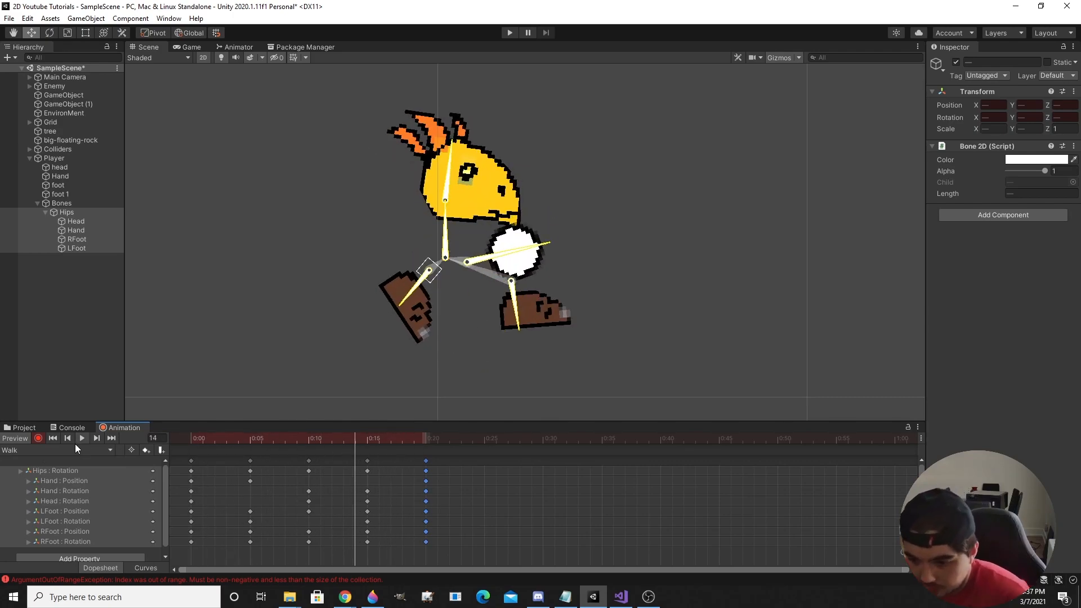
{"action": "left_click", "coordinate": [38, 438]}
{"action": "left_click", "coordinate": [111, 310]}
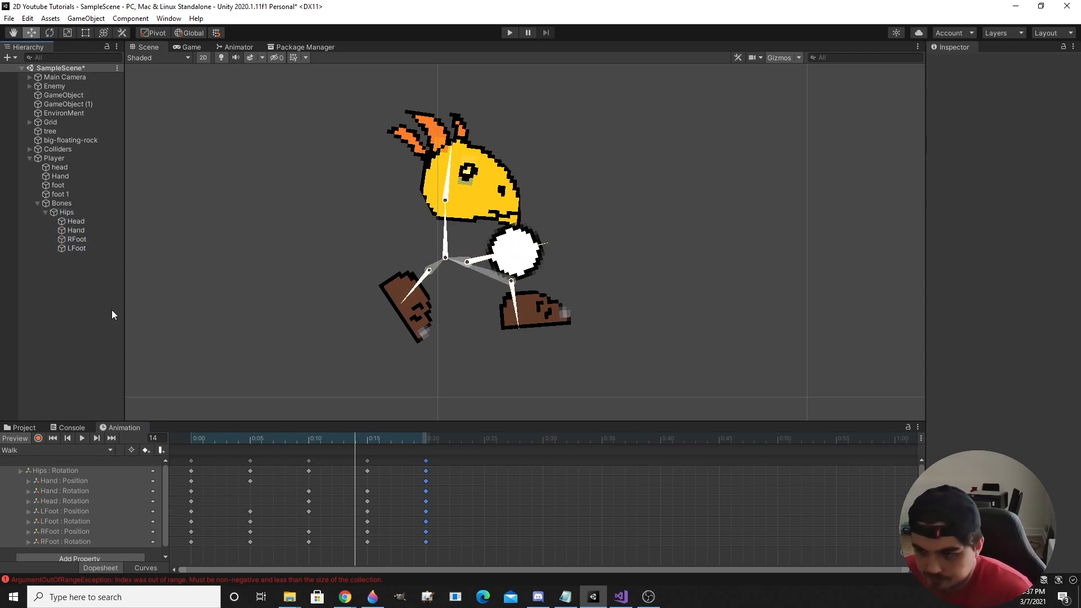
{"action": "middle_click_drag", "start_coordinate": [433, 239], "coordinate": [454, 232]}
{"action": "scroll", "coordinate": [411, 282], "scroll_direction": "down", "scroll_amount": 6}
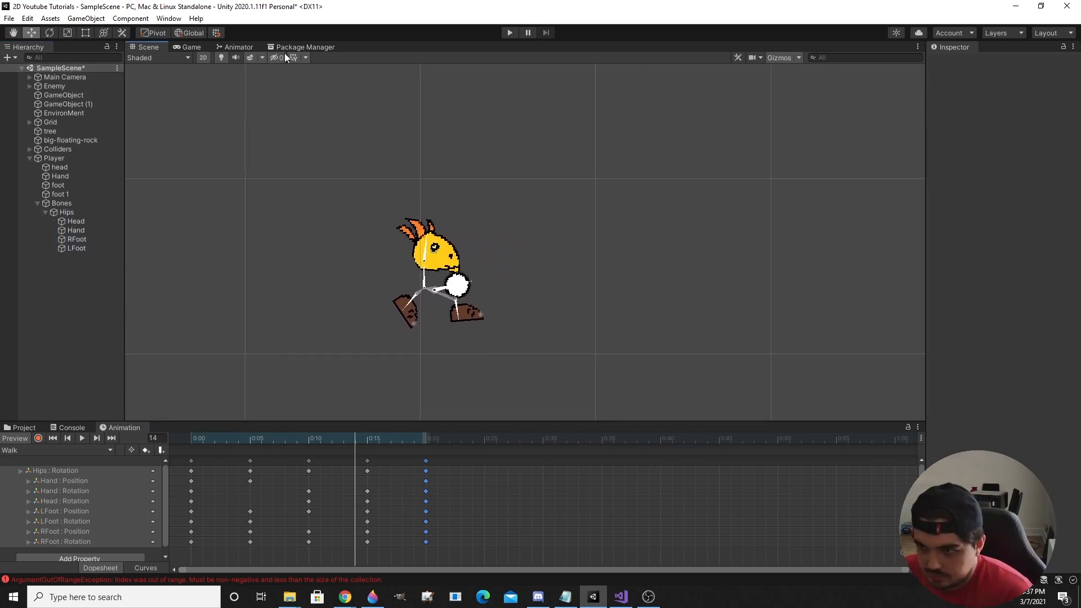
Show the Player's Animator graph and spread out the states, with Walk beside Idle and Jump below Idle
{"action": "left_click", "coordinate": [237, 48]}
{"action": "left_click", "coordinate": [80, 165]}
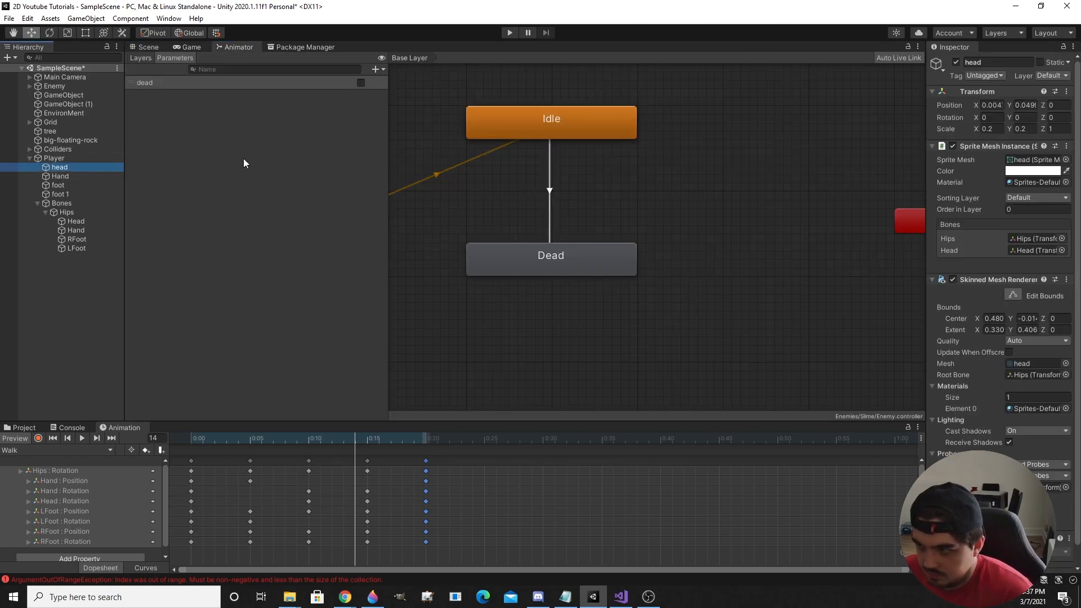
{"action": "scroll", "coordinate": [616, 126], "scroll_direction": "down", "scroll_amount": 5}
{"action": "middle_click_drag", "start_coordinate": [615, 126], "coordinate": [562, 228]}
{"action": "scroll", "coordinate": [562, 228], "scroll_direction": "up", "scroll_amount": 4}
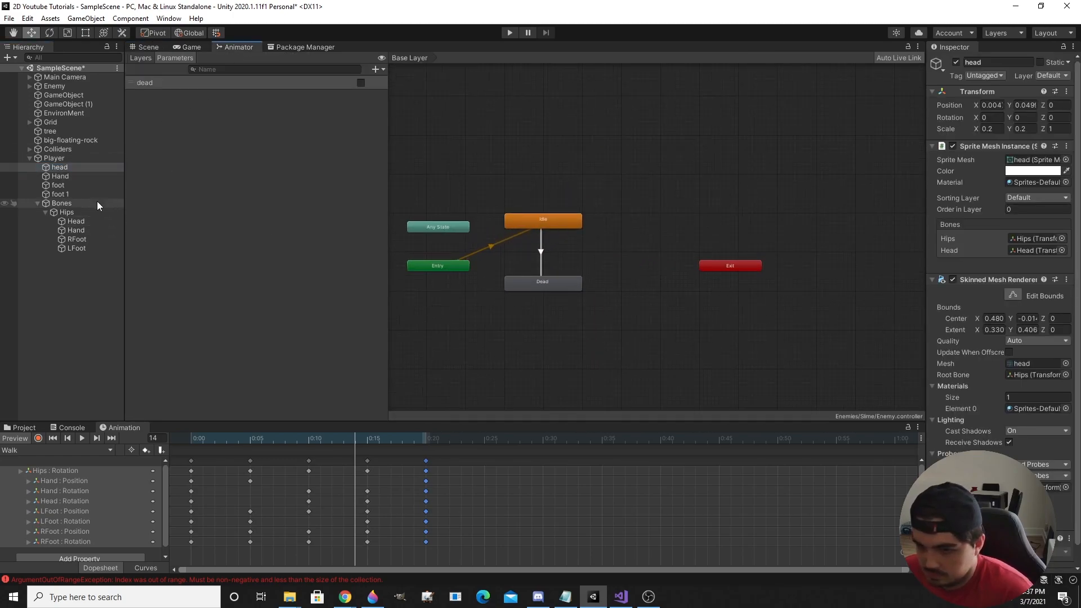
{"action": "left_click", "coordinate": [69, 160]}
{"action": "left_click_drag", "start_coordinate": [538, 206], "coordinate": [592, 196]}
{"action": "left_click_drag", "start_coordinate": [568, 269], "coordinate": [748, 198]}
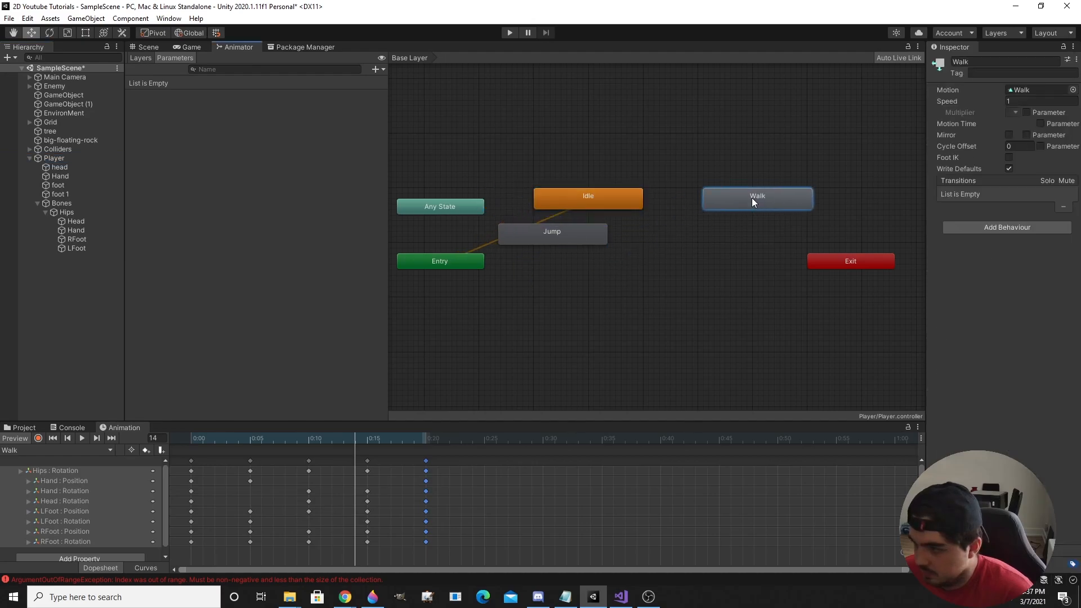
{"action": "left_click_drag", "start_coordinate": [528, 231], "coordinate": [577, 313]}
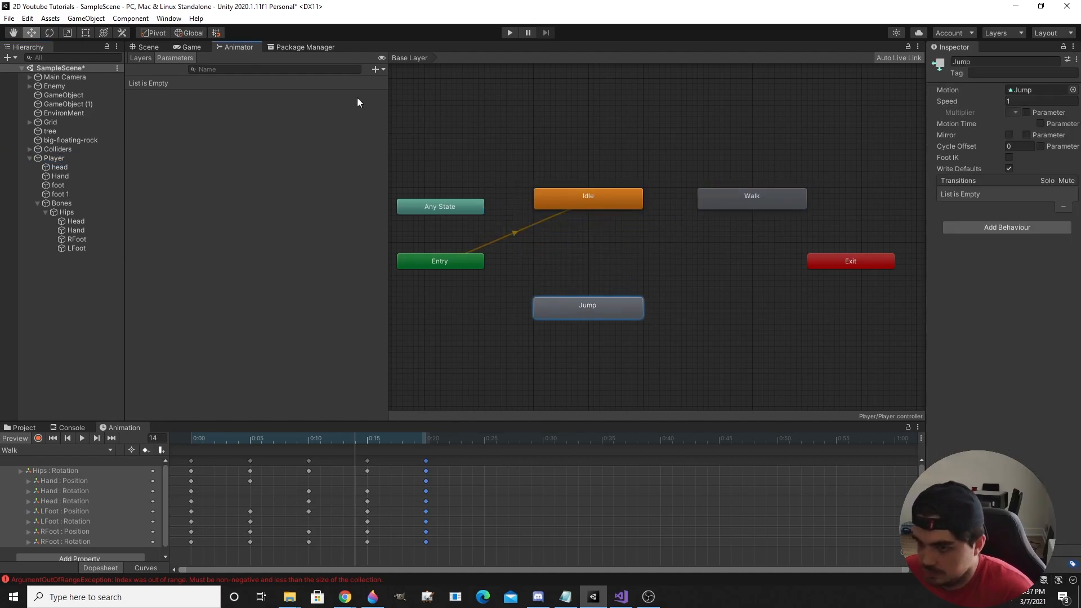
Add two Bool parameters named moving and Jump to the Player's Animator controller
{"action": "left_click", "coordinate": [375, 70]}
{"action": "left_click", "coordinate": [398, 107]}
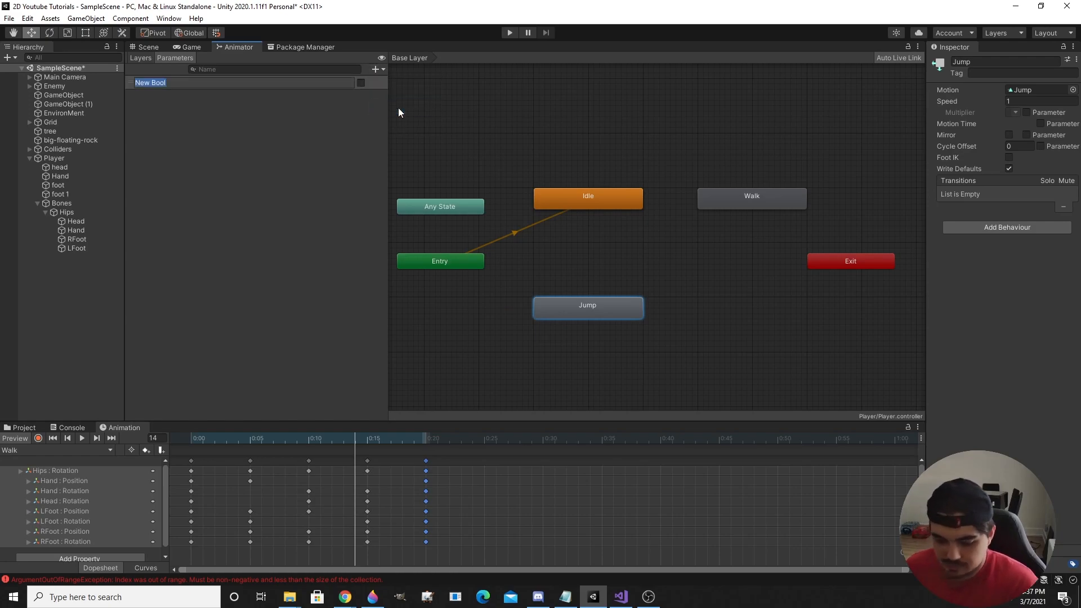
{"action": "type", "text": "moving"}
{"action": "key", "text": "Return"}
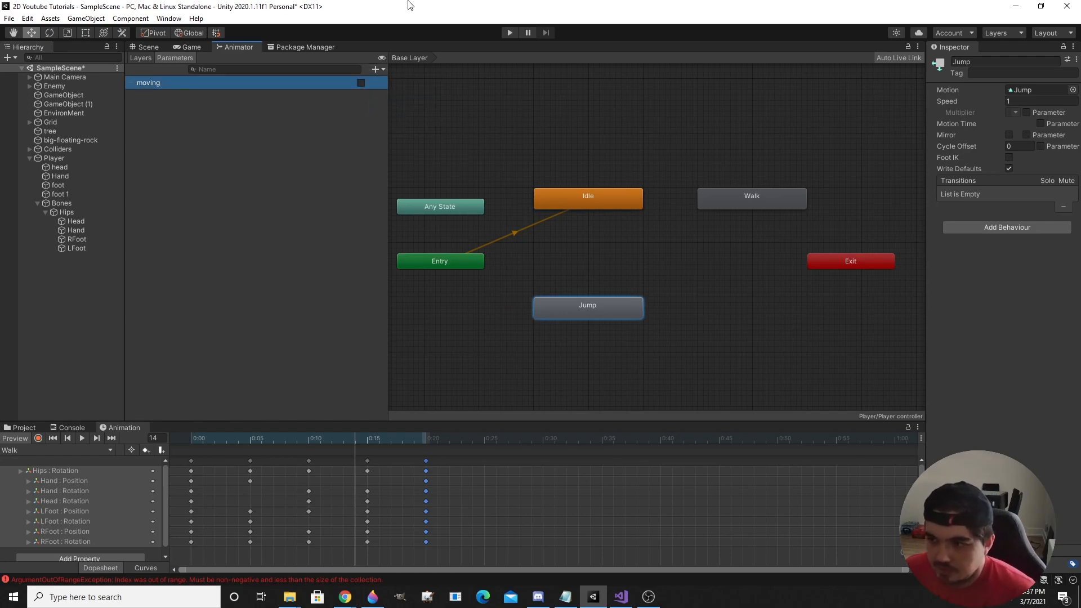
{"action": "left_click", "coordinate": [382, 70]}
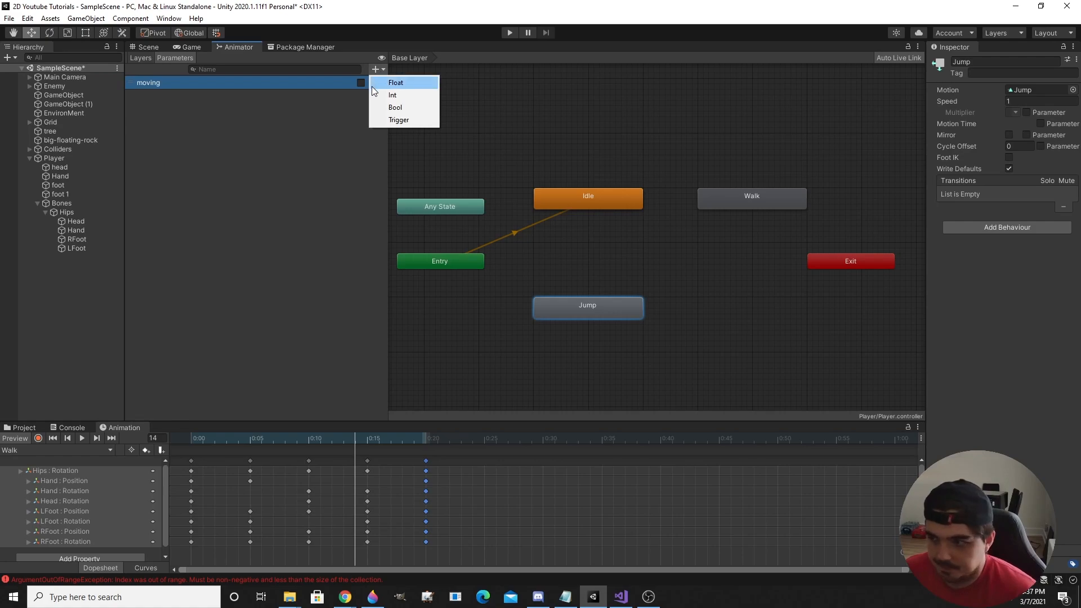
{"action": "left_click", "coordinate": [397, 108]}
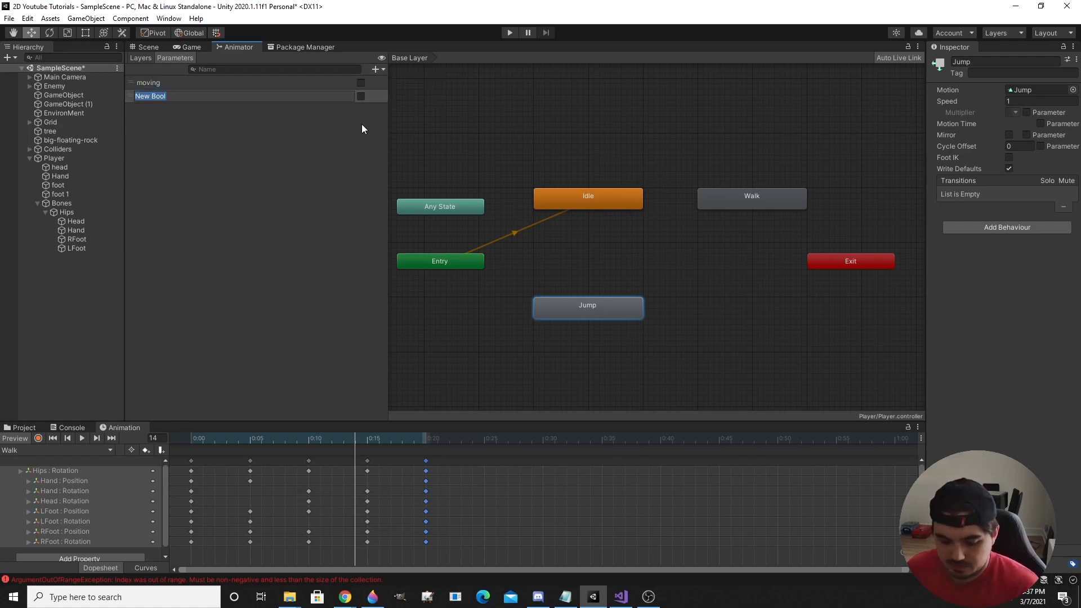
{"action": "type", "text": "Jump"}
{"action": "key", "text": "Return"}
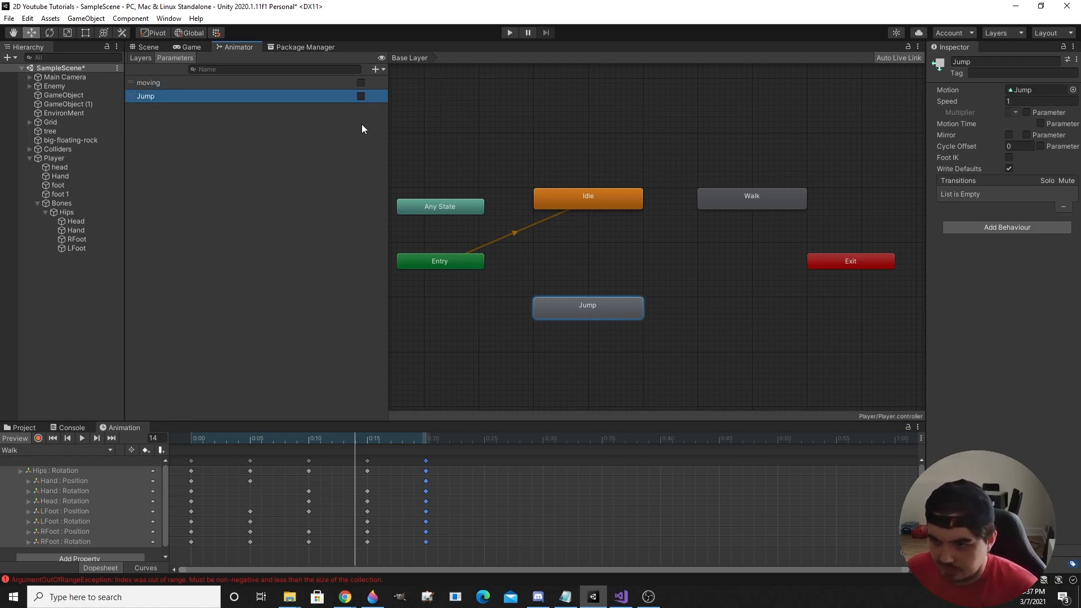
Make transitions from Idle to Jump and from Walk to Jump in the Animator graph
{"action": "left_click", "coordinate": [586, 223]}
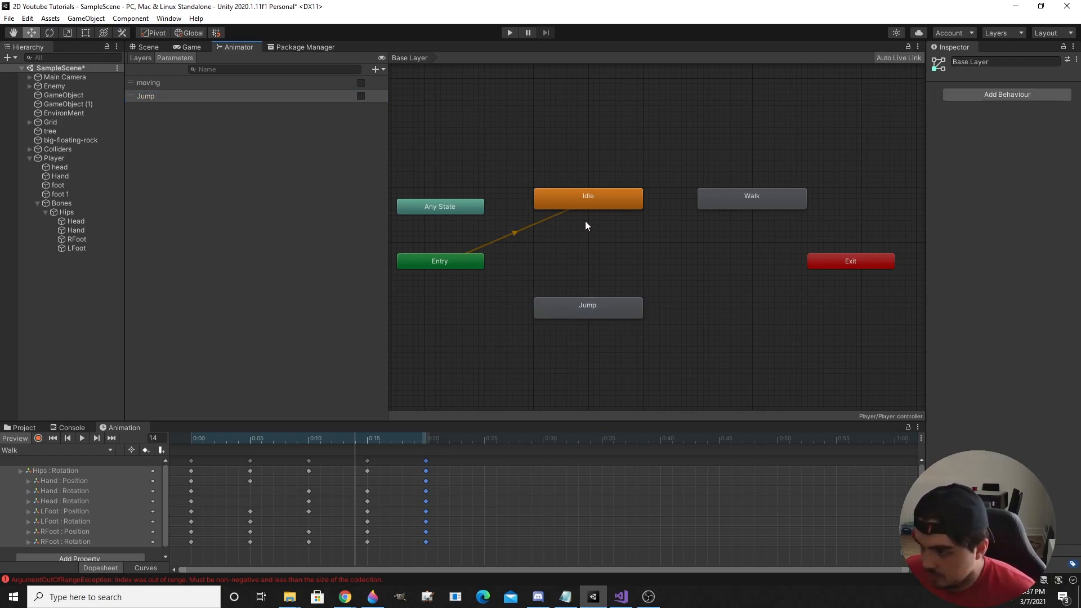
{"action": "right_click", "coordinate": [603, 299]}
{"action": "left_click", "coordinate": [602, 290]}
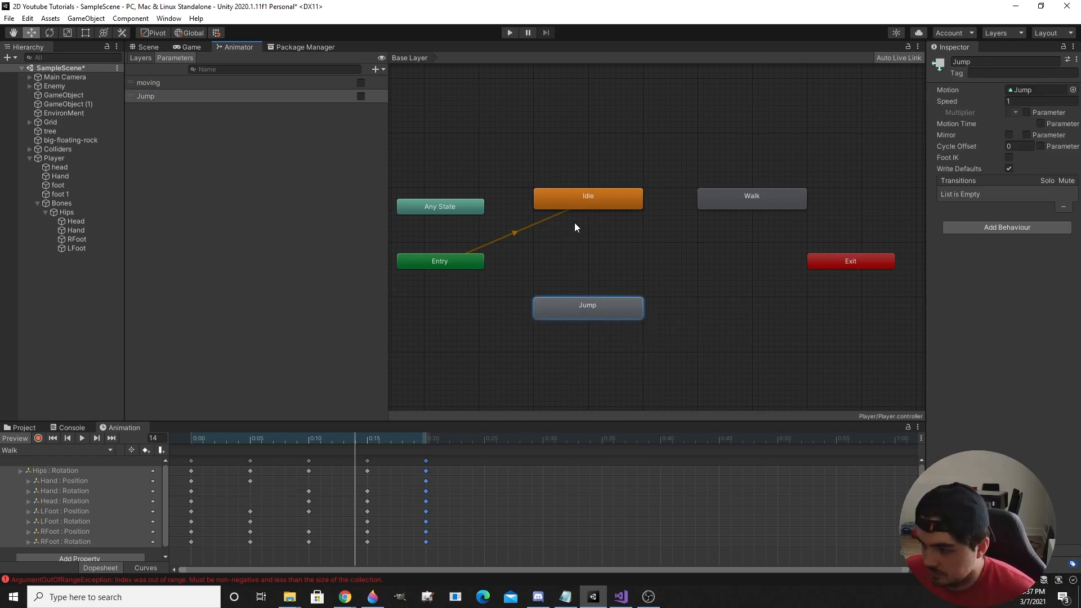
{"action": "right_click", "coordinate": [575, 204]}
{"action": "left_click", "coordinate": [579, 208]}
{"action": "left_click", "coordinate": [583, 303]}
{"action": "left_click", "coordinate": [586, 252]}
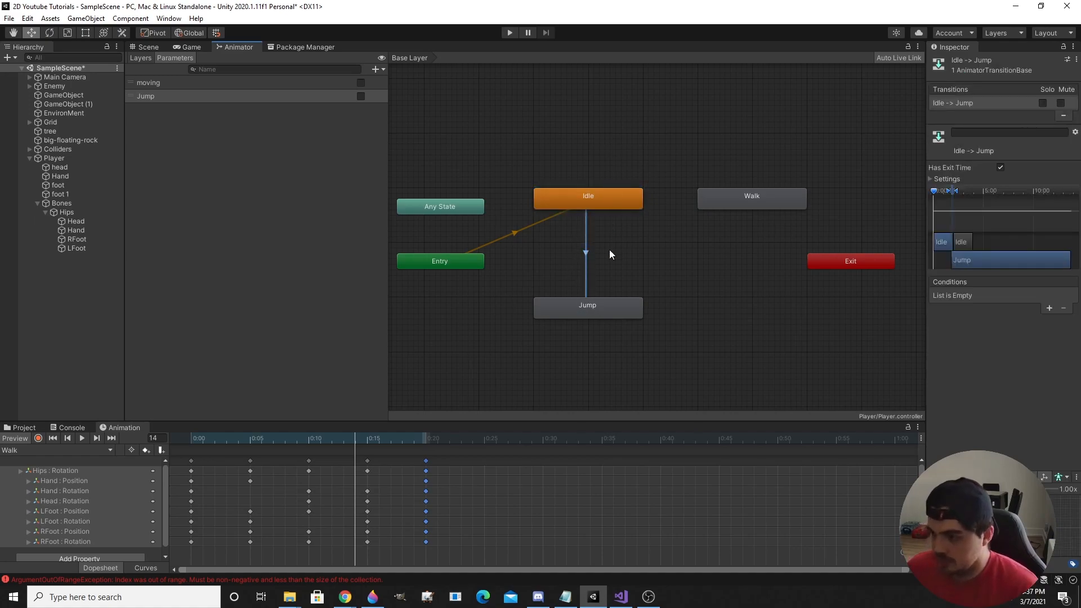
{"action": "right_click", "coordinate": [725, 215]}
{"action": "right_click", "coordinate": [722, 199]}
{"action": "left_click", "coordinate": [729, 208]}
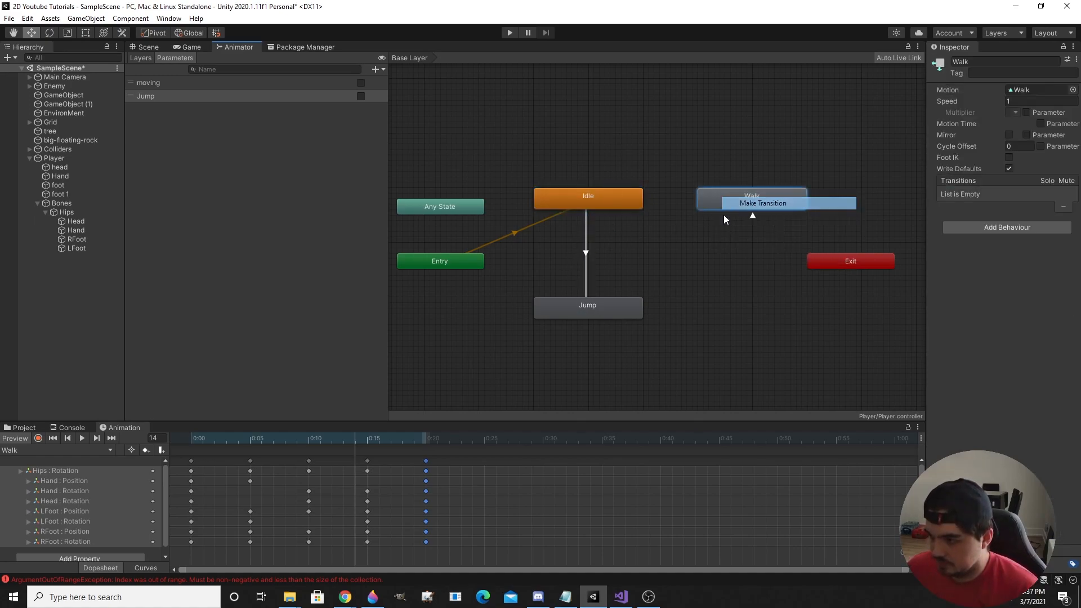
{"action": "left_click", "coordinate": [599, 310]}
{"action": "left_click", "coordinate": [598, 307]}
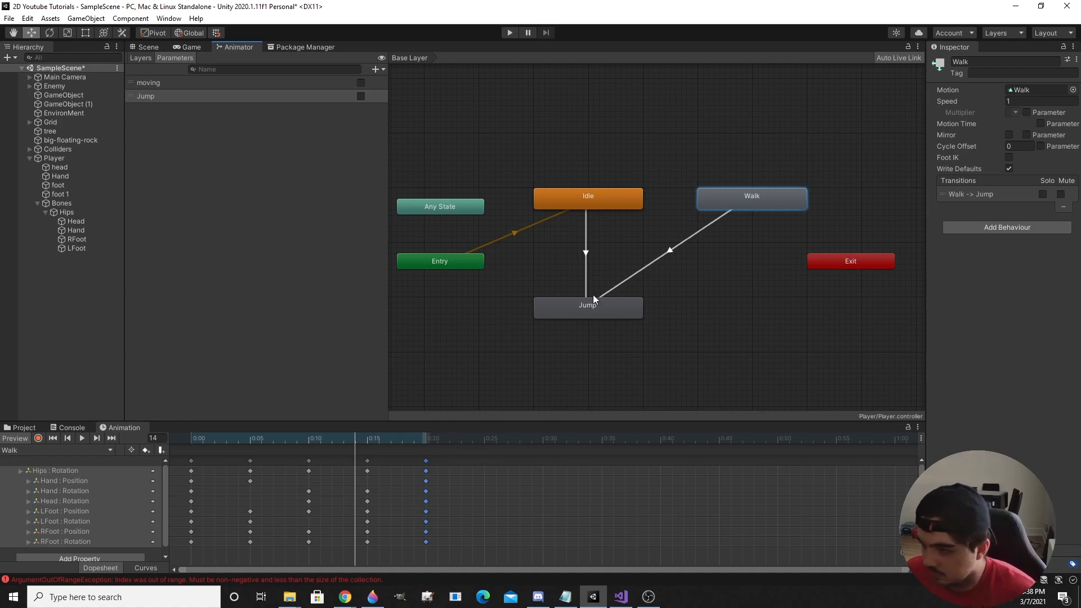
For the Idle to Jump transition, disable Has Exit Time, set Transition Duration to 0 and add the condition Jump true
{"action": "left_click", "coordinate": [585, 263]}
{"action": "left_click", "coordinate": [949, 179]}
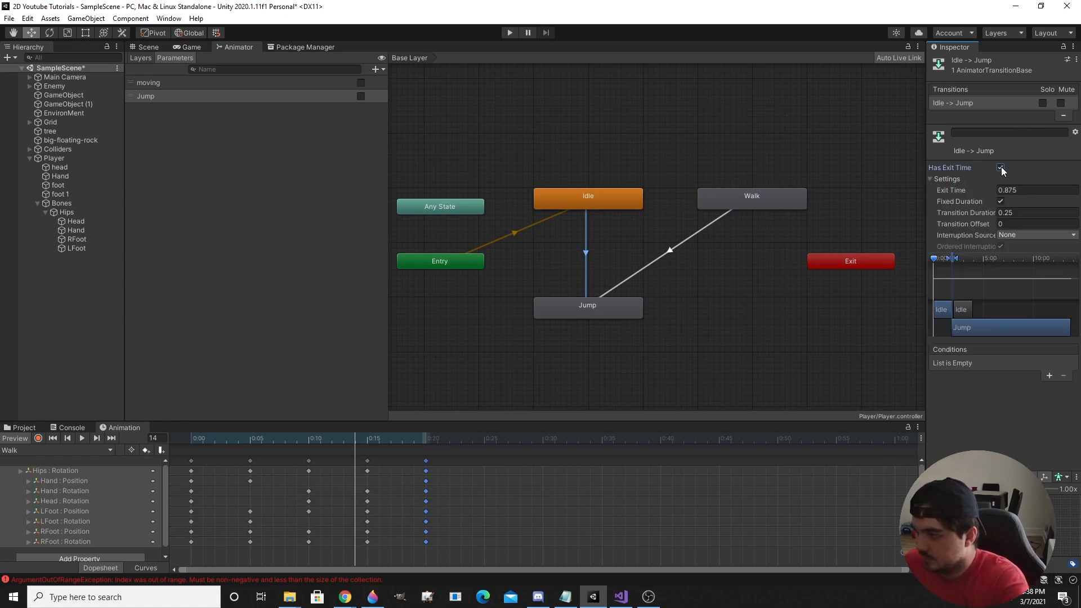
{"action": "left_click", "coordinate": [1001, 167]}
{"action": "left_click", "coordinate": [1015, 214]}
{"action": "type", "text": "0"}
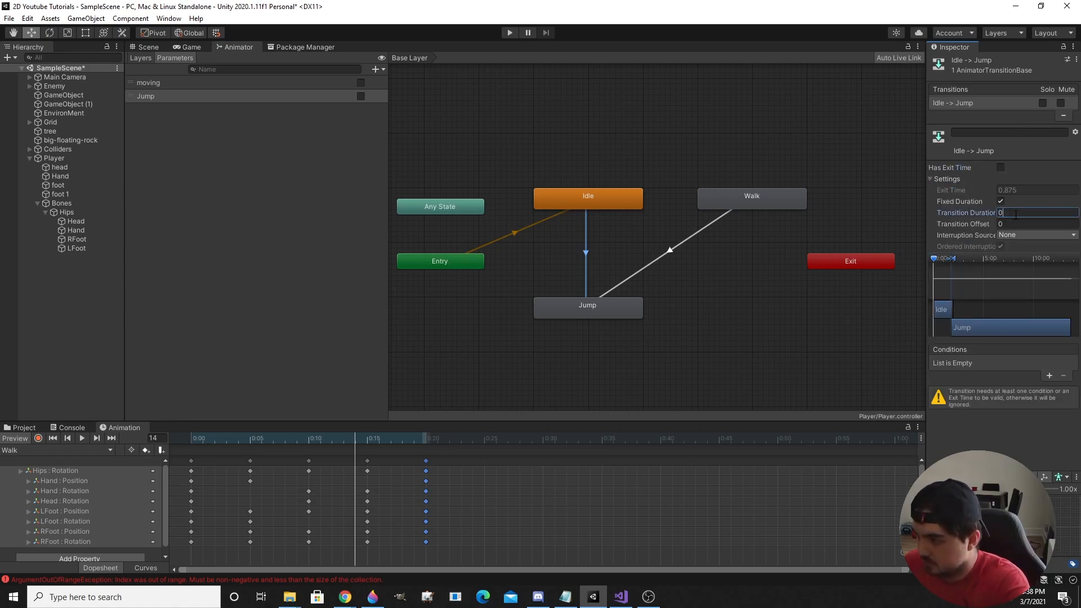
{"action": "left_click", "coordinate": [1049, 375]}
{"action": "left_click", "coordinate": [971, 363]}
{"action": "left_click", "coordinate": [962, 406]}
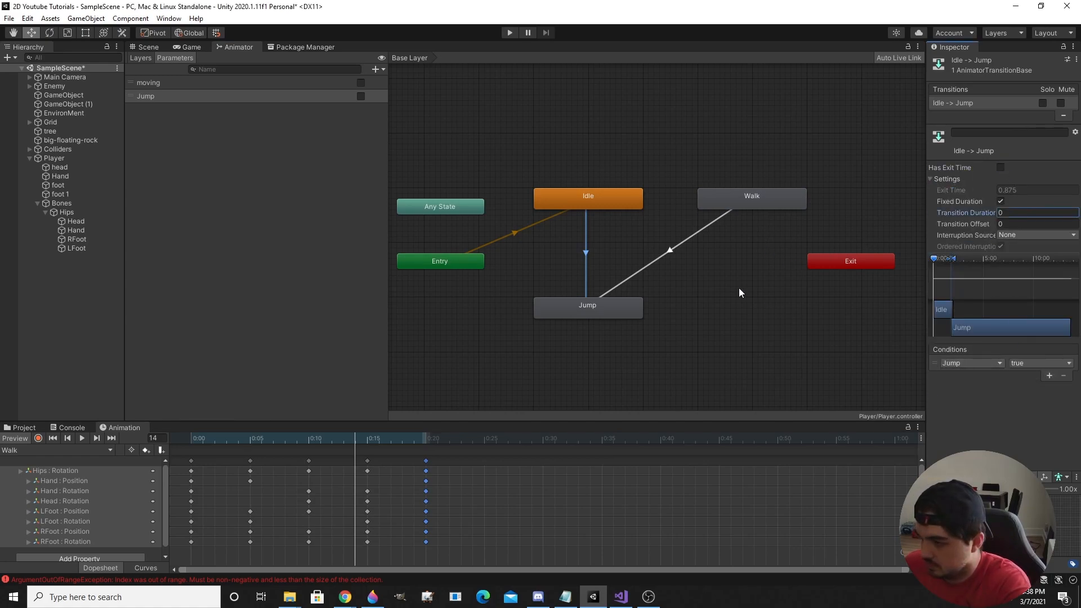
Disable Has Exit Time on the Walk to Jump transition and set its Transition Duration to 0
{"action": "left_click", "coordinate": [674, 247]}
{"action": "left_click", "coordinate": [1000, 167]}
{"action": "left_click", "coordinate": [1021, 213]}
{"action": "type", "text": "0"}
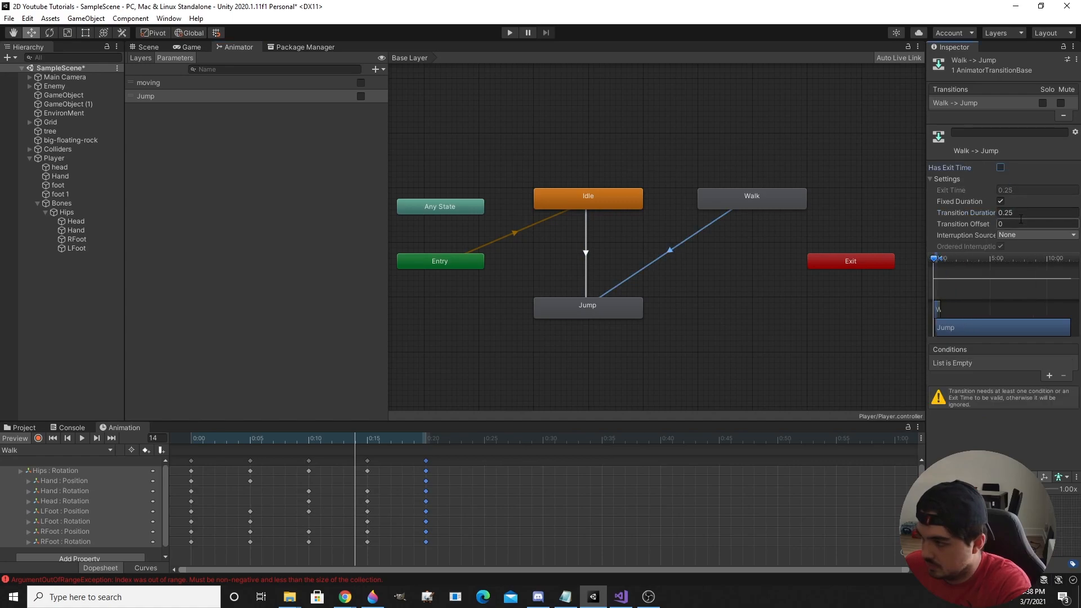
Make return transitions from Jump to Idle and from Jump to Walk
{"action": "left_click", "coordinate": [633, 307]}
{"action": "right_click", "coordinate": [636, 306]}
{"action": "left_click", "coordinate": [661, 309]}
{"action": "left_click", "coordinate": [621, 197]}
{"action": "right_click", "coordinate": [623, 309]}
{"action": "left_click", "coordinate": [658, 315]}
{"action": "left_click", "coordinate": [759, 204]}
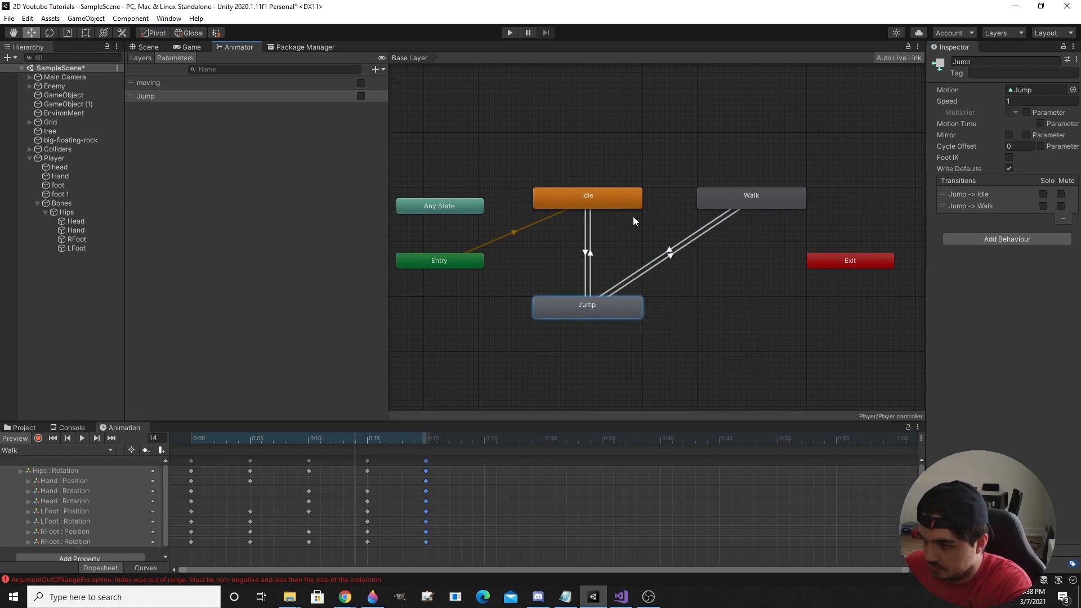
For Jump to Idle, disable Has Exit Time, set Transition Duration to 0 and add the conditions Jump false and moving false
{"action": "left_click", "coordinate": [589, 251]}
{"action": "left_click", "coordinate": [1000, 167]}
{"action": "left_click", "coordinate": [1029, 212]}
{"action": "type", "text": "0"}
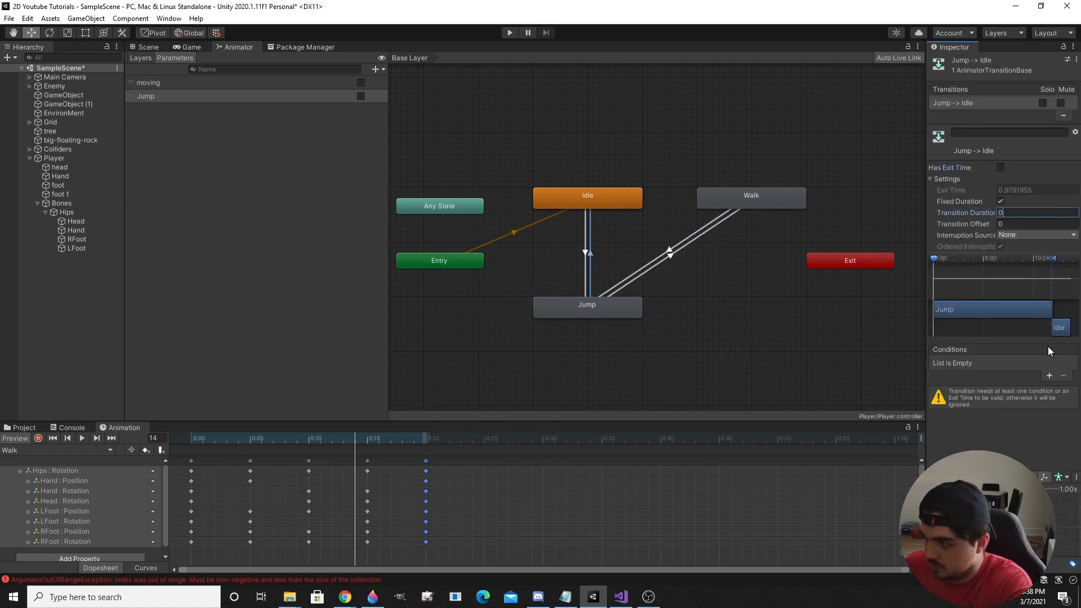
{"action": "left_click", "coordinate": [1049, 375]}
{"action": "left_click", "coordinate": [980, 363]}
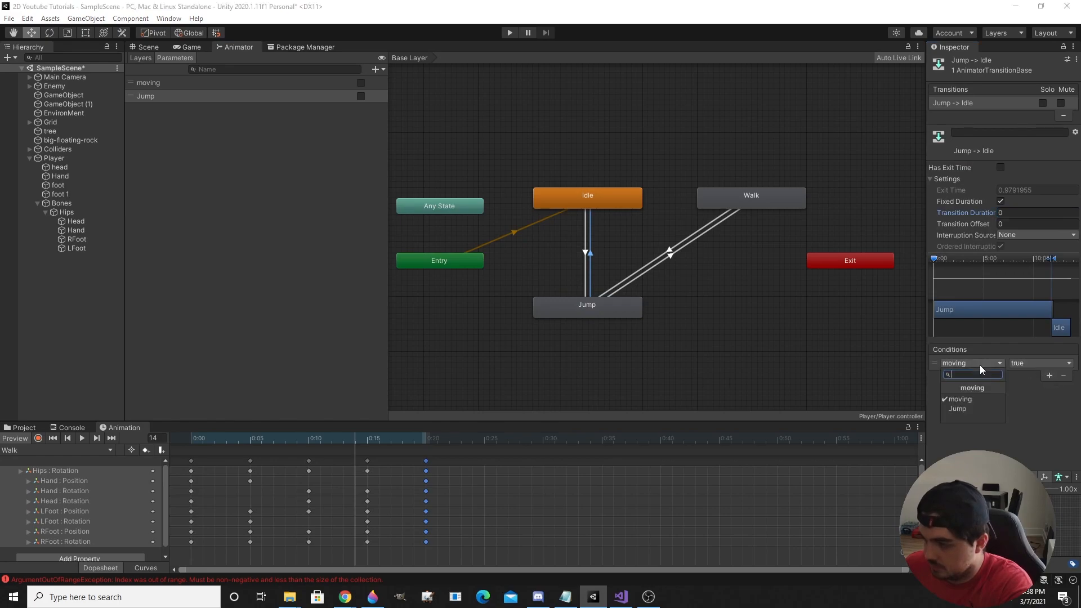
{"action": "left_click", "coordinate": [957, 408]}
{"action": "left_click", "coordinate": [1018, 363]}
{"action": "left_click", "coordinate": [1019, 385]}
{"action": "left_click", "coordinate": [1048, 375]}
{"action": "left_click", "coordinate": [1016, 375]}
{"action": "left_click", "coordinate": [1035, 399]}
For Jump to Walk, disable Has Exit Time, set Transition Duration to 0 and add the conditions moving true and Jump false
{"action": "left_click", "coordinate": [684, 242]}
{"action": "left_click", "coordinate": [1000, 167]}
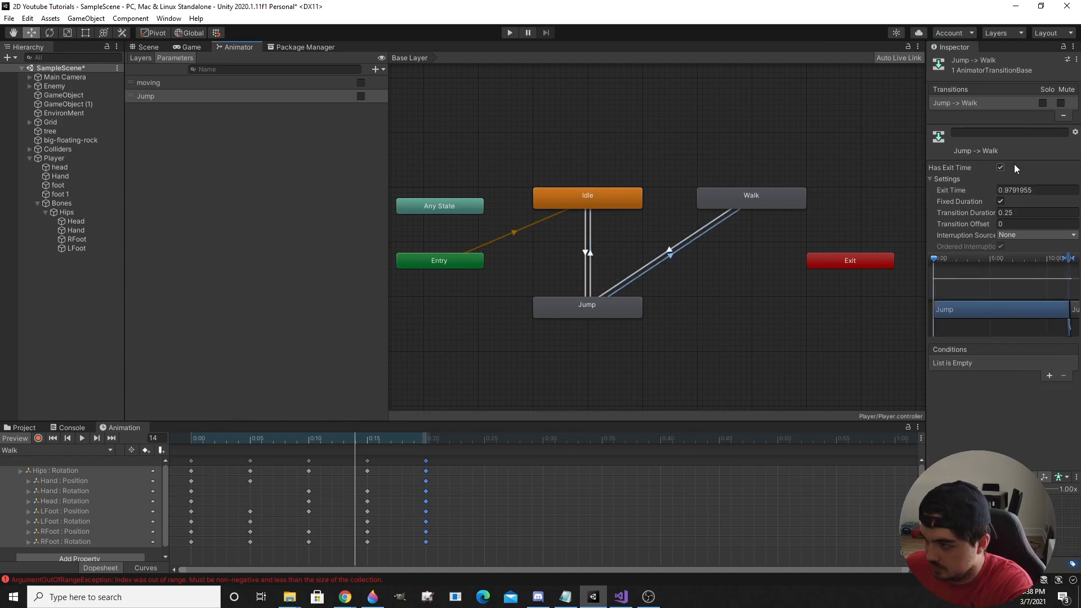
{"action": "left_click", "coordinate": [1018, 214]}
{"action": "type", "text": "0"}
{"action": "left_click", "coordinate": [1048, 375]}
{"action": "left_click", "coordinate": [1040, 363]}
{"action": "left_click", "coordinate": [961, 372]}
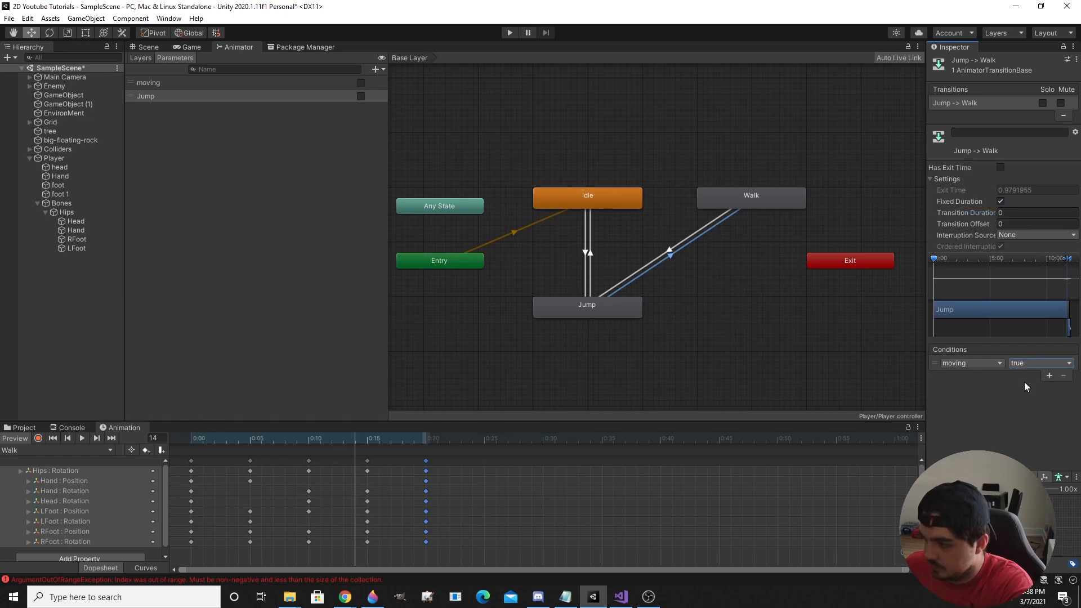
{"action": "left_click", "coordinate": [1049, 375]}
{"action": "left_click", "coordinate": [988, 376]}
{"action": "left_click", "coordinate": [968, 414]}
{"action": "left_click", "coordinate": [1017, 377]}
{"action": "left_click", "coordinate": [1036, 399]}
{"action": "left_click", "coordinate": [591, 260]}
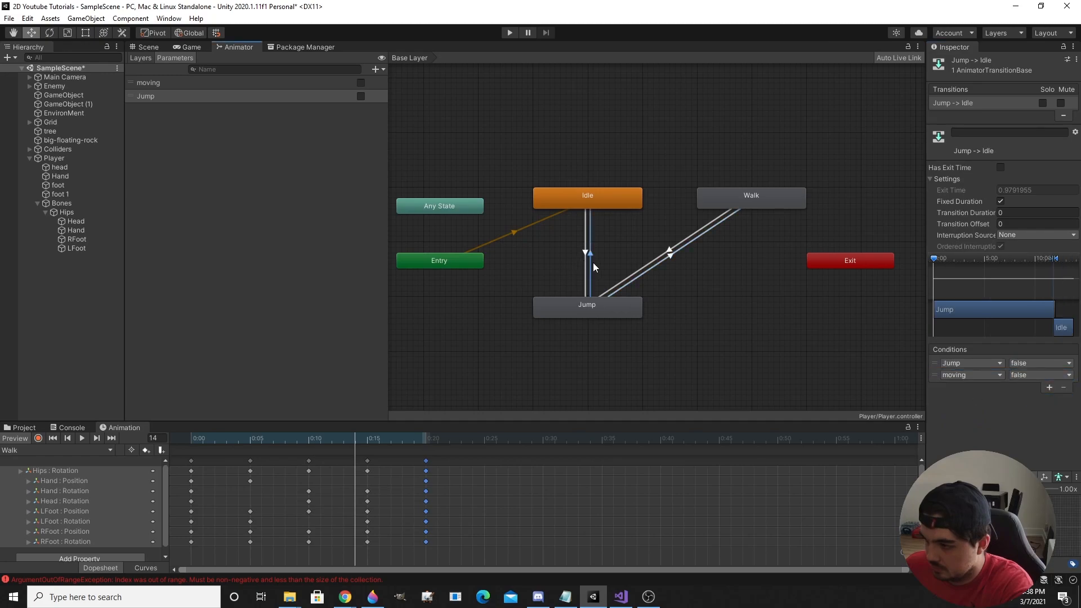
{"action": "left_click", "coordinate": [696, 299]}
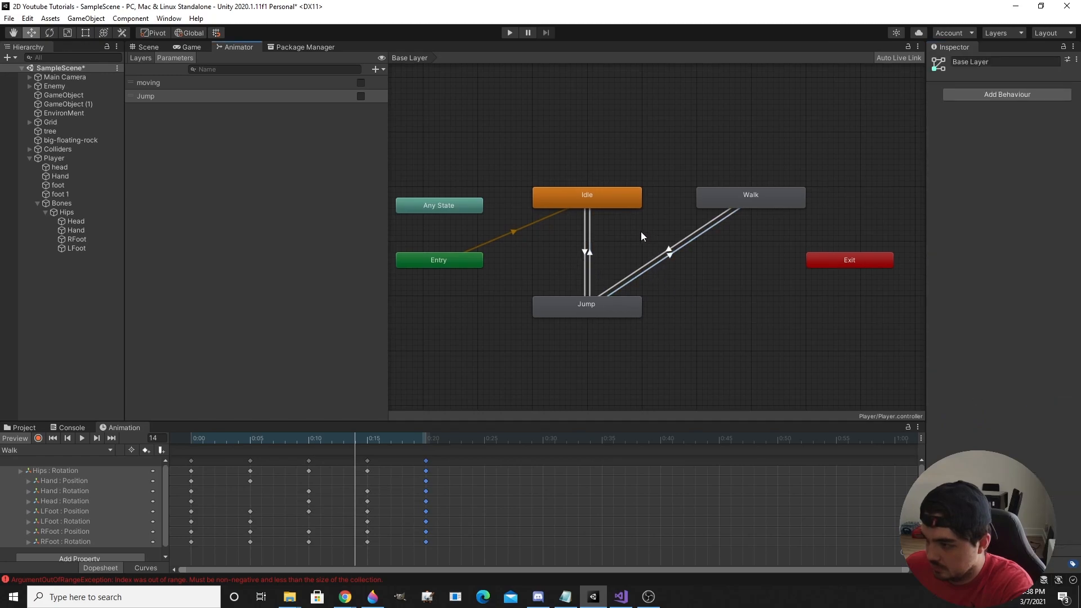
Make transitions from Idle to Walk and from Walk back to Idle
{"action": "middle_click_drag", "start_coordinate": [643, 231], "coordinate": [596, 246]}
{"action": "right_click", "coordinate": [587, 215]}
{"action": "left_click", "coordinate": [597, 221]}
{"action": "left_click", "coordinate": [674, 211]}
{"action": "right_click", "coordinate": [674, 211]}
{"action": "left_click", "coordinate": [682, 218]}
{"action": "left_click", "coordinate": [588, 212]}
Disable Has Exit Time on the Walk to Idle transition, reduce its Transition Duration to 0 and set its moving condition
{"action": "left_click", "coordinate": [1000, 167]}
{"action": "left_click", "coordinate": [1009, 213]}
{"action": "key", "text": "BackSpace"}
{"action": "key", "text": "BackSpace"}
{"action": "key", "text": "BackSpace"}
{"action": "left_click", "coordinate": [1036, 360]}
{"action": "left_click", "coordinate": [1035, 376]}
For Idle to Walk, disable Has Exit Time, set Transition Duration to 0 and add the condition moving true
{"action": "left_click", "coordinate": [639, 215]}
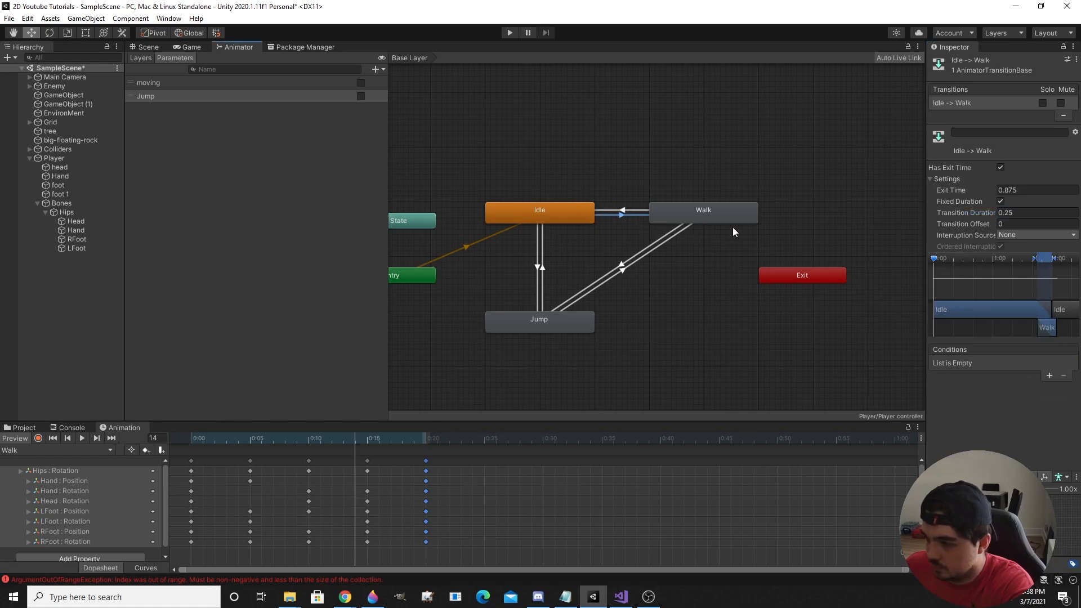
{"action": "left_click", "coordinate": [1048, 376]}
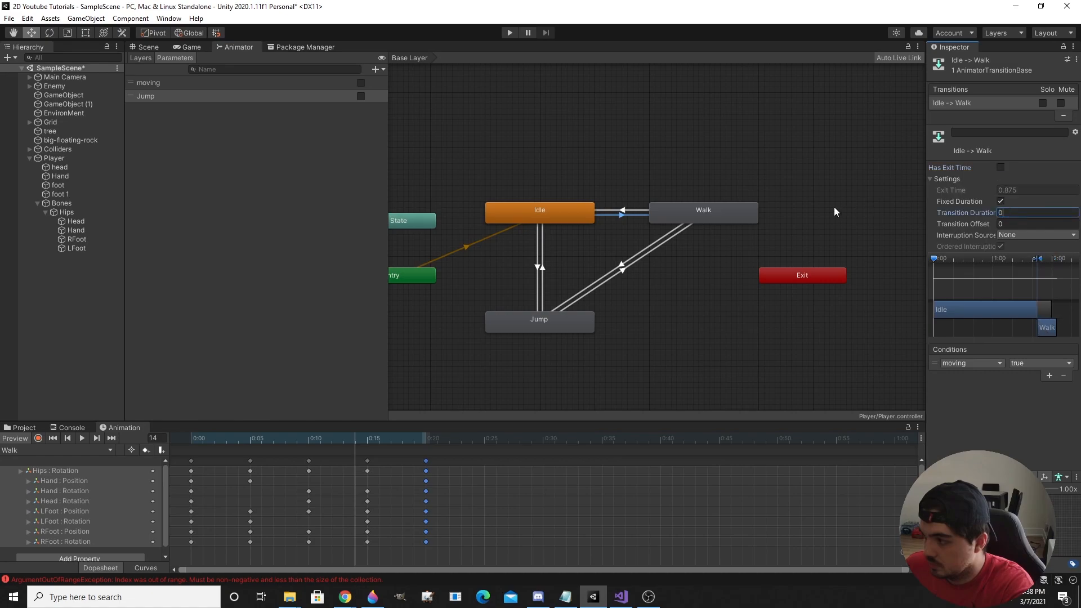
{"action": "left_click", "coordinate": [794, 196]}
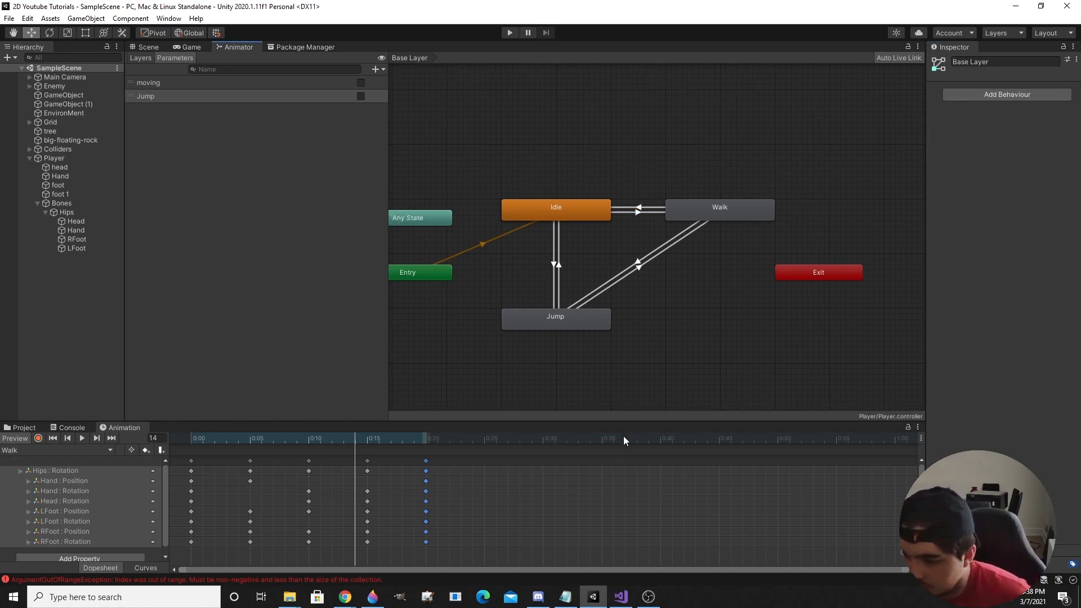
Reload the externally modified solution in Visual Studio and open the PlayerController script attached to the Player object in Unity
{"action": "left_click", "coordinate": [621, 597]}
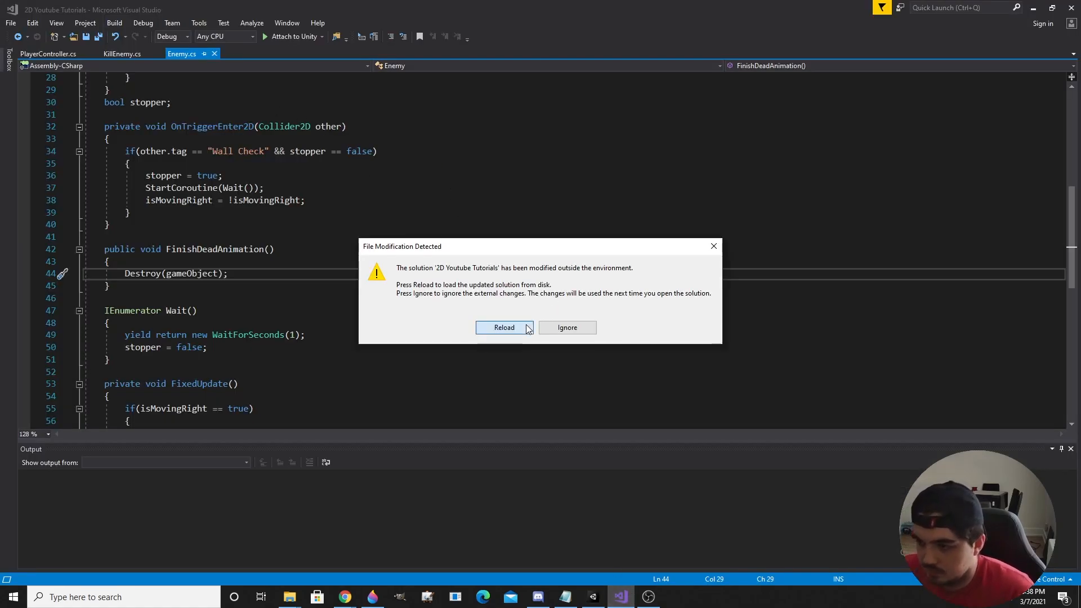
{"action": "left_click", "coordinate": [505, 327]}
{"action": "left_click", "coordinate": [592, 597]}
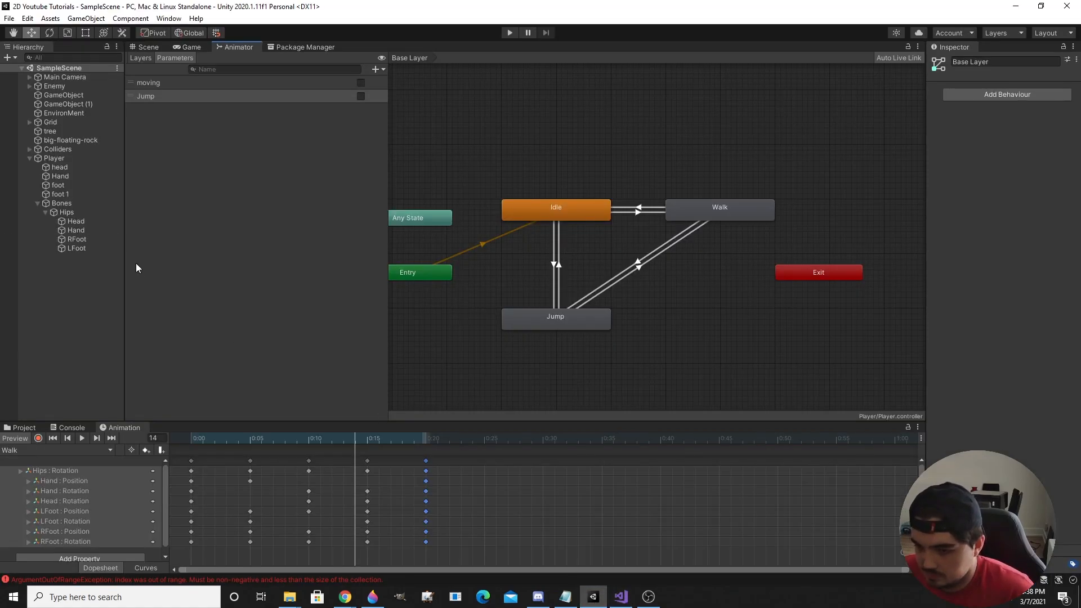
{"action": "left_click", "coordinate": [79, 158]}
{"action": "scroll", "coordinate": [1025, 237], "scroll_direction": "down", "scroll_amount": 5}
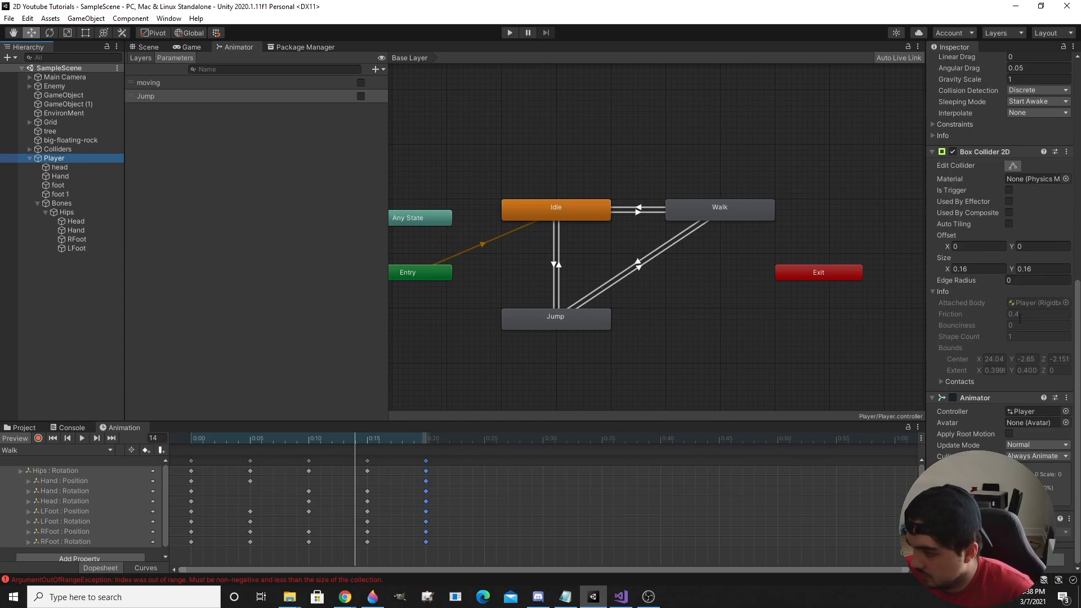
{"action": "scroll", "coordinate": [1019, 321], "scroll_direction": "up", "scroll_amount": 5}
{"action": "double_click", "coordinate": [1019, 196]}
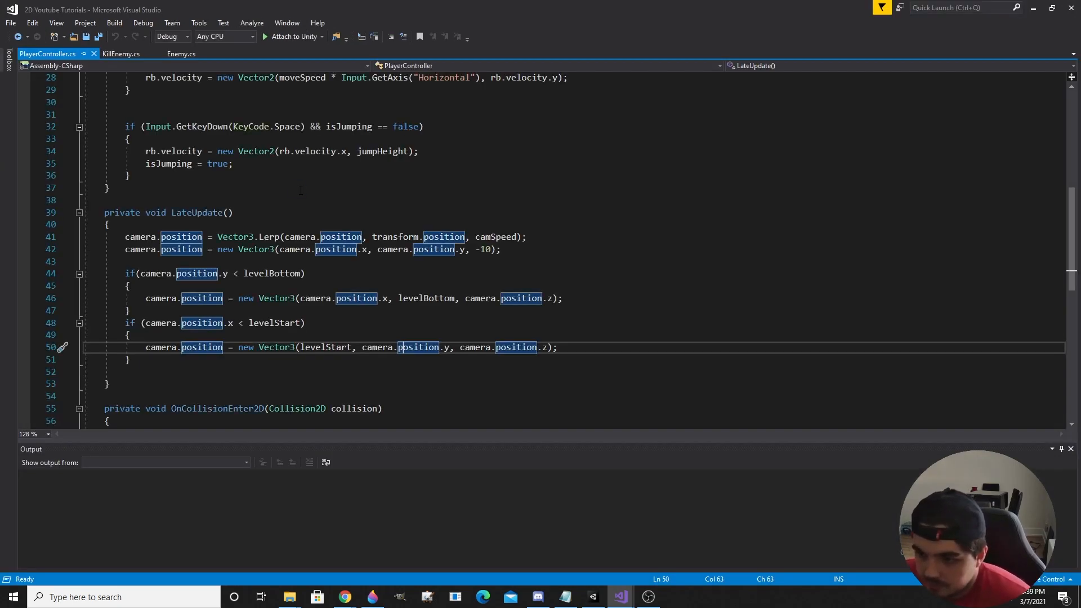
Declare a public Animator variable named anim below the isJumping field in PlayerController and save the script
{"action": "scroll", "coordinate": [296, 190], "scroll_direction": "up", "scroll_amount": 12}
{"action": "left_click", "coordinate": [251, 299]}
{"action": "left_click", "coordinate": [256, 309]}
{"action": "key", "text": "Return"}
{"action": "key", "text": "Return"}
{"action": "type", "text": "public animao"}
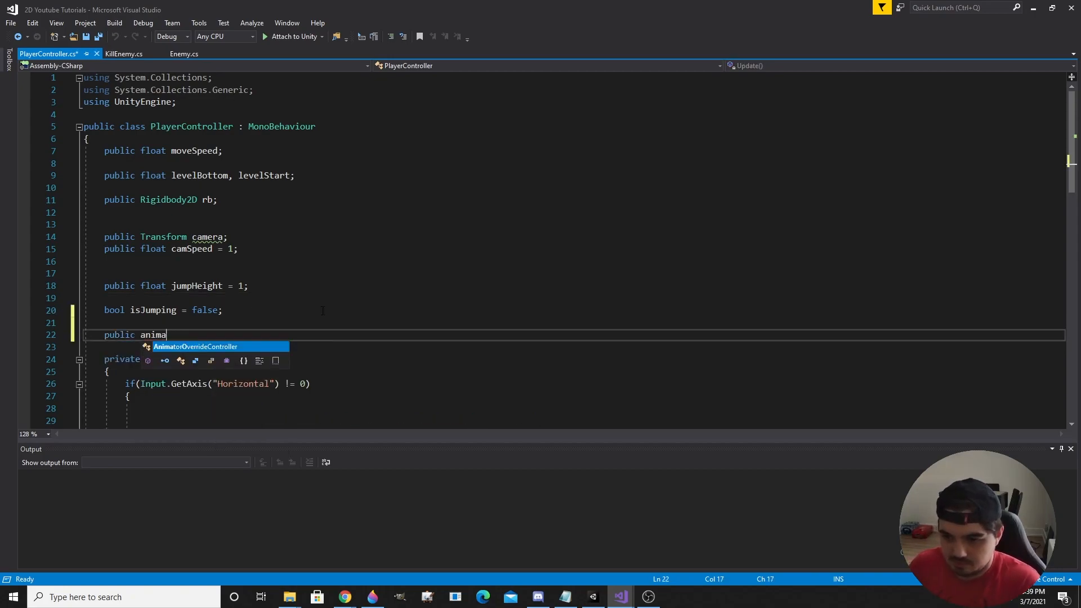
{"action": "key", "text": "BackSpace"}
{"action": "type", "text": "toe"}
{"action": "key", "text": "BackSpace"}
{"action": "type", "text": "r an"}
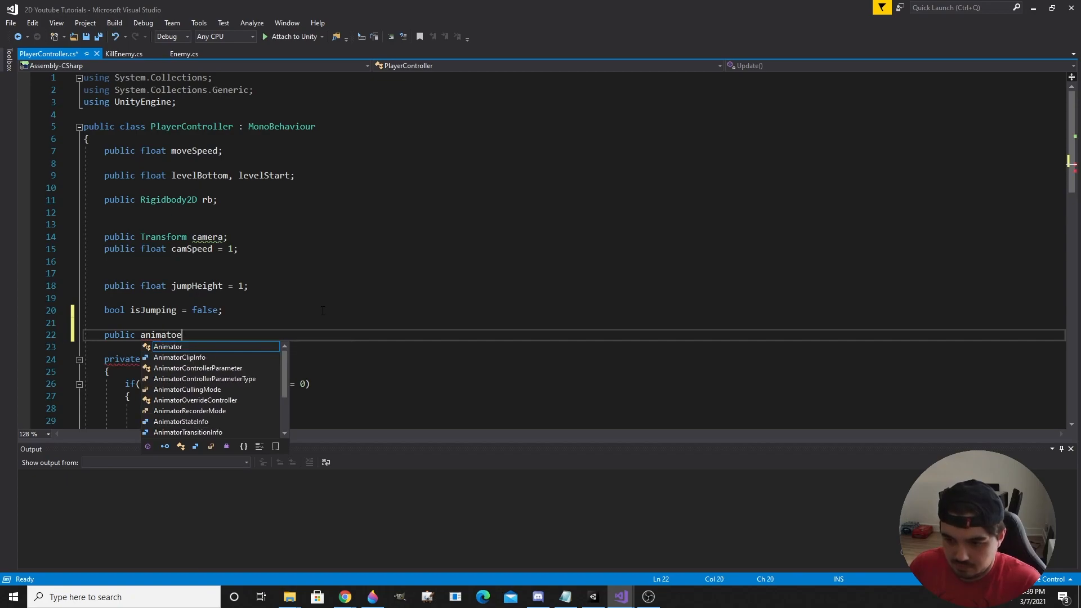
{"action": "type", "text": "im"}
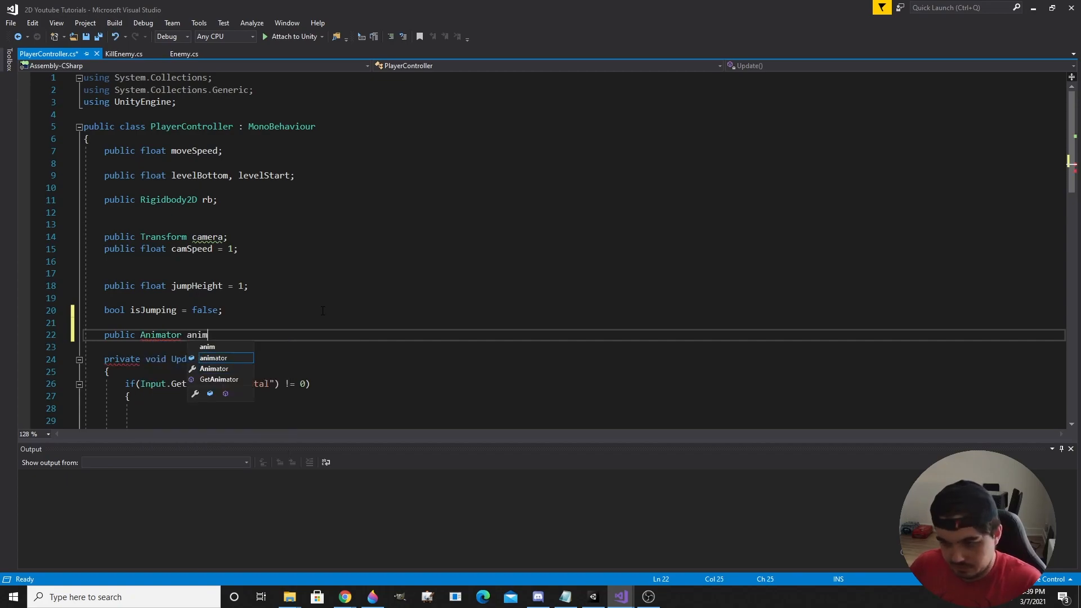
{"action": "type", "text": ";"}
{"action": "key", "text": "ctrl+s"}
Add anim.SetBool("moving", true); above the velocity line inside Update's horizontal input check
{"action": "scroll", "coordinate": [318, 298], "scroll_direction": "down", "scroll_amount": 5}
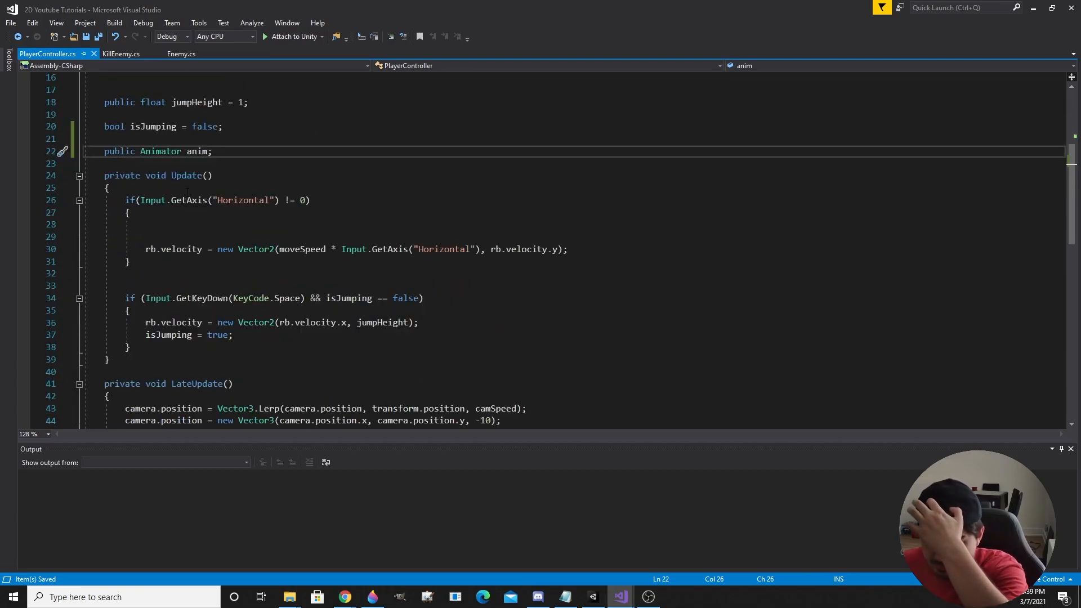
{"action": "left_click", "coordinate": [259, 236]}
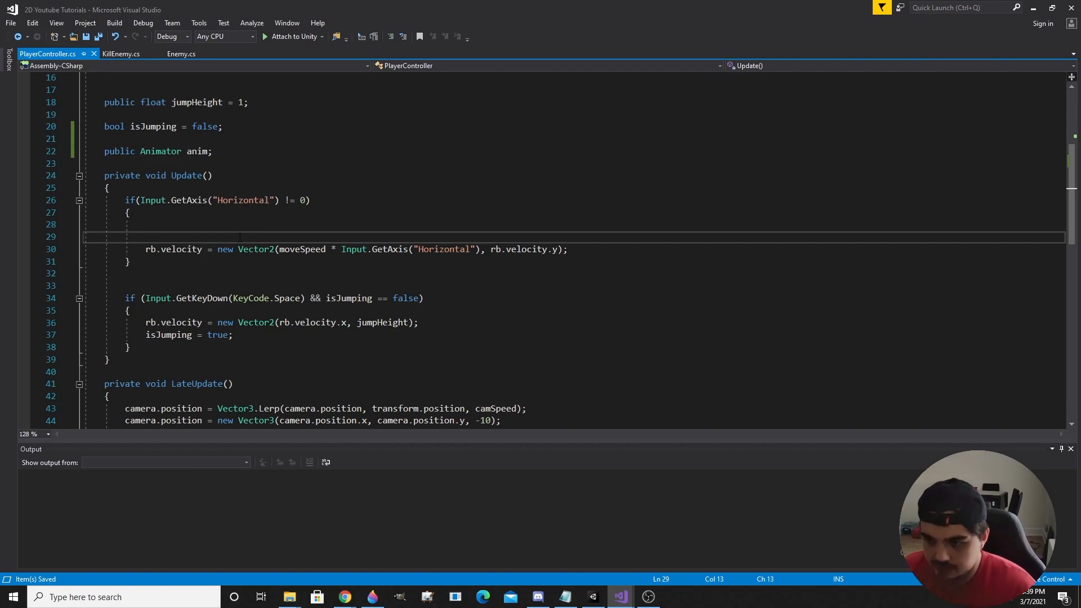
{"action": "type", "text": "anim."}
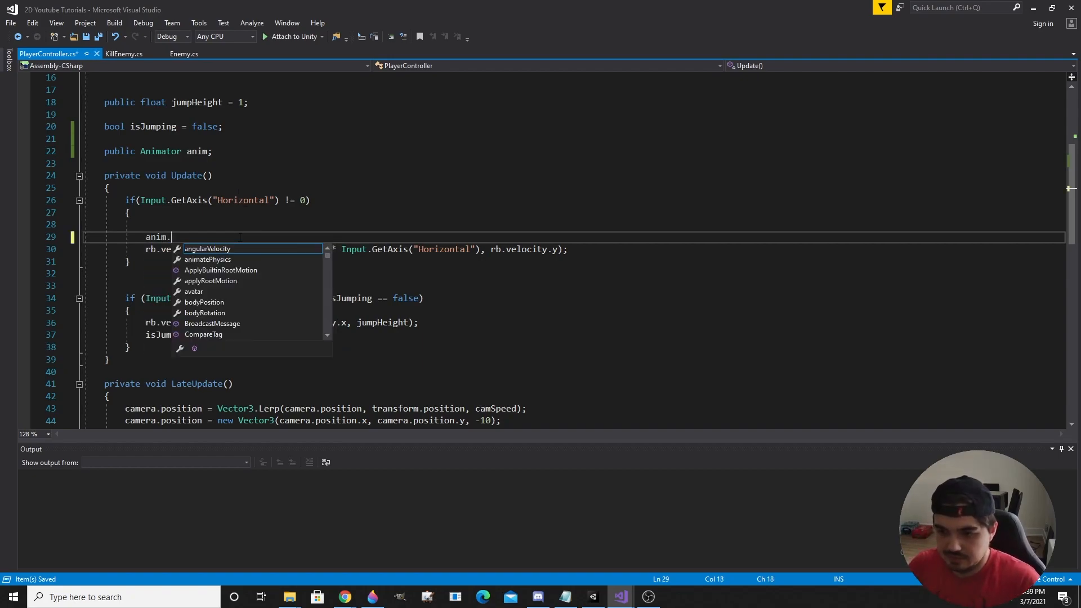
{"action": "type", "text": "set"}
{"action": "key", "text": "Down"}
{"action": "key", "text": "Tab"}
{"action": "type", "text": "(\""}
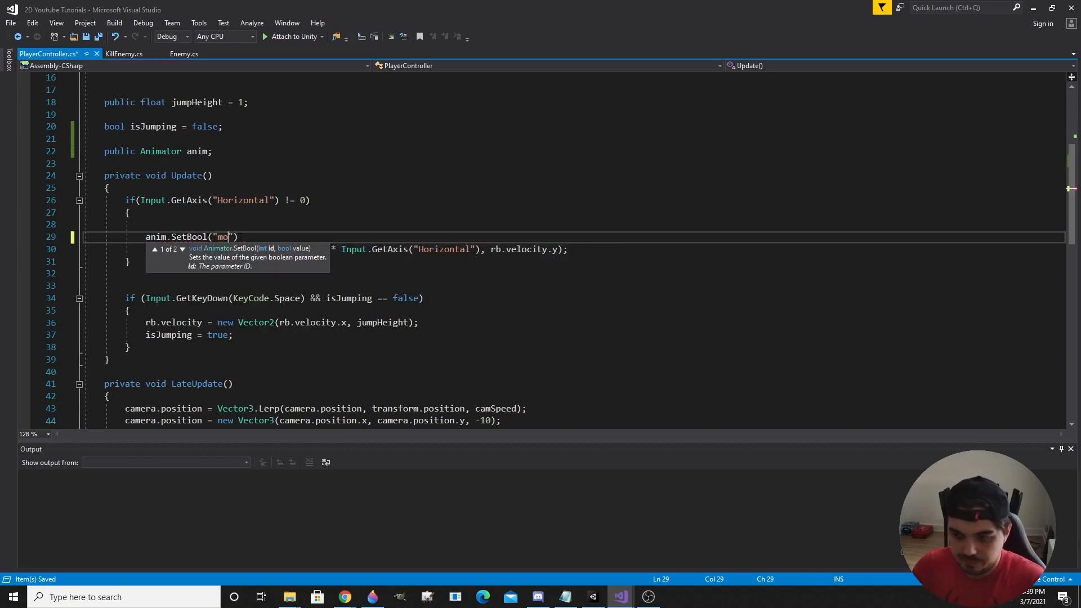
{"action": "type", "text": "moving\", true);"}
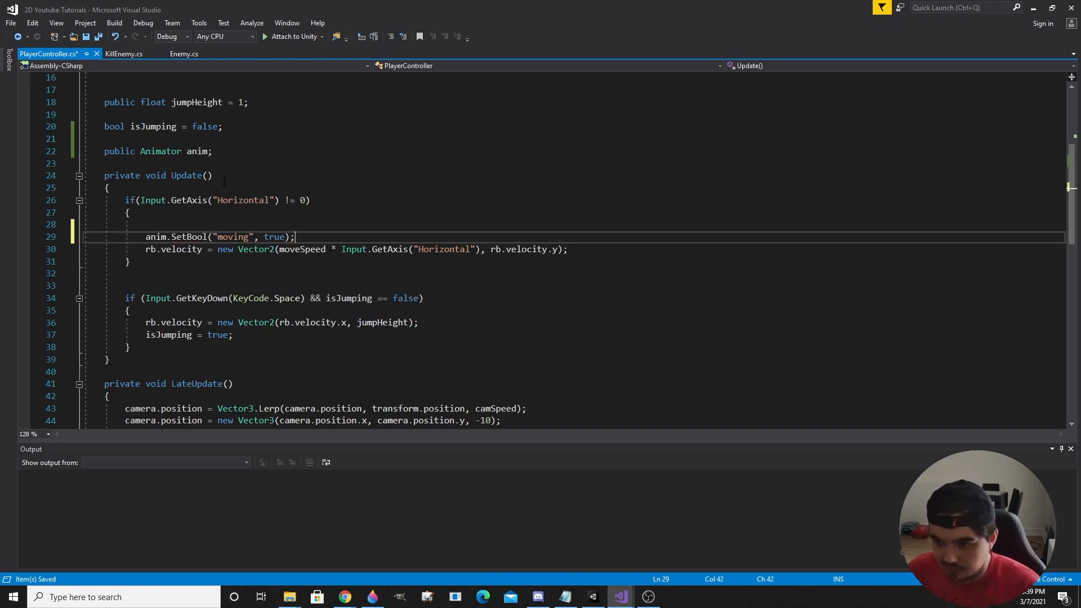
Add an else block to the horizontal input check containing anim.SetBool("moving", false); and save the script
{"action": "left_click_drag", "start_coordinate": [136, 200], "coordinate": [274, 201]}
{"action": "left_click", "coordinate": [177, 260]}
{"action": "key", "text": "Return"}
{"action": "type", "text": "else {"}
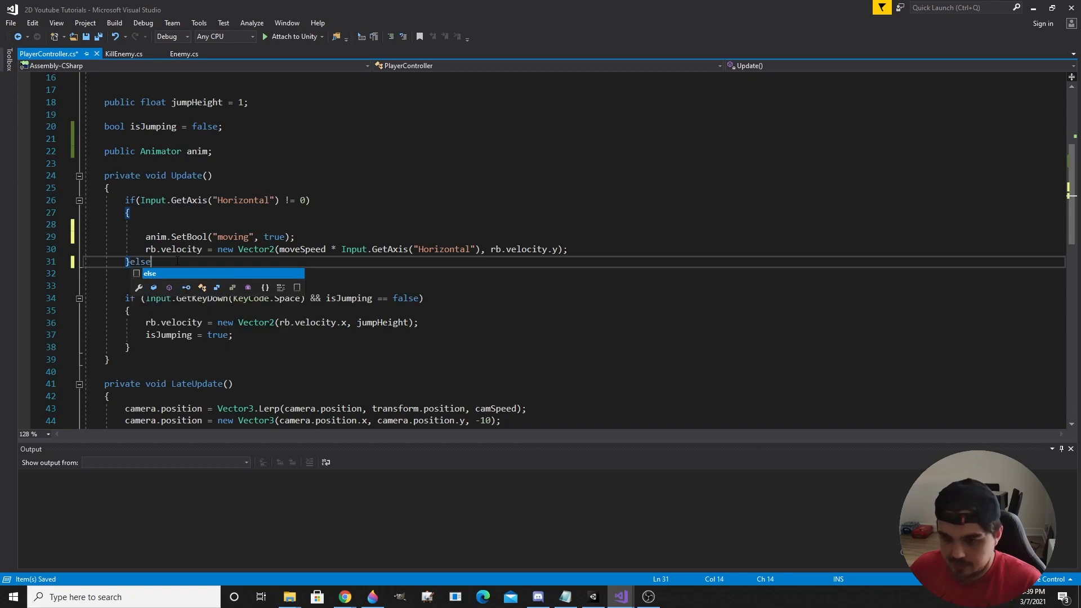
{"action": "key", "text": "Return"}
{"action": "left_click_drag", "start_coordinate": [295, 236], "coordinate": [108, 237]}
{"action": "key", "text": "ctrl+c"}
{"action": "left_click", "coordinate": [145, 298]}
{"action": "key", "text": "ctrl+v"}
{"action": "double_click", "coordinate": [271, 298]}
{"action": "type", "text": "false"}
{"action": "key", "text": "ctrl+s"}
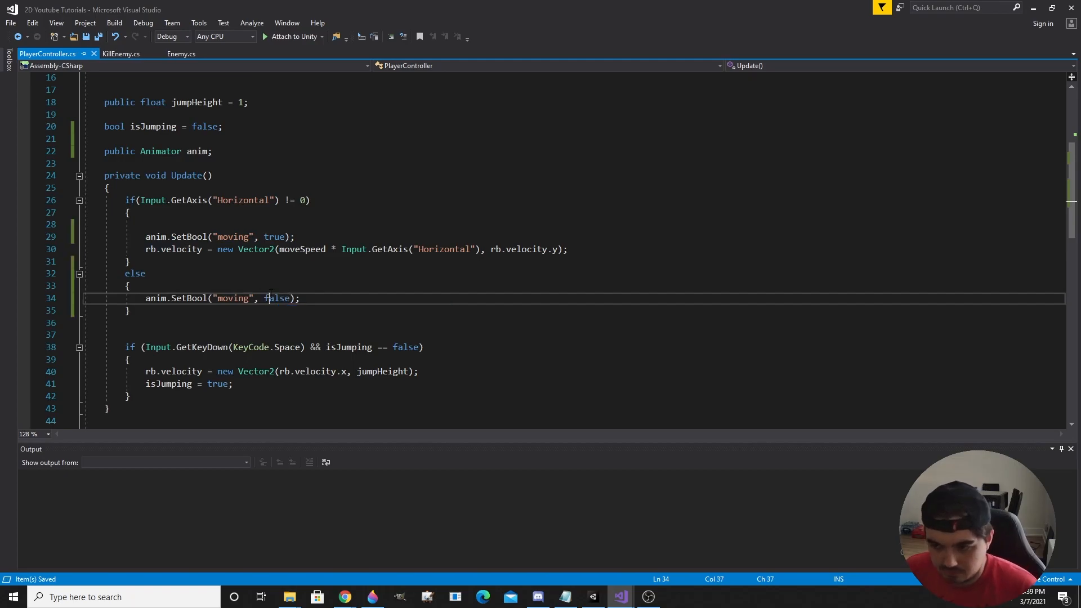
Add anim.SetBool("Jump", true); after isJumping = true in the Space key block and save the script
{"action": "scroll", "coordinate": [236, 203], "scroll_direction": "down", "scroll_amount": 5}
{"action": "scroll", "coordinate": [237, 203], "scroll_direction": "down", "scroll_amount": 1}
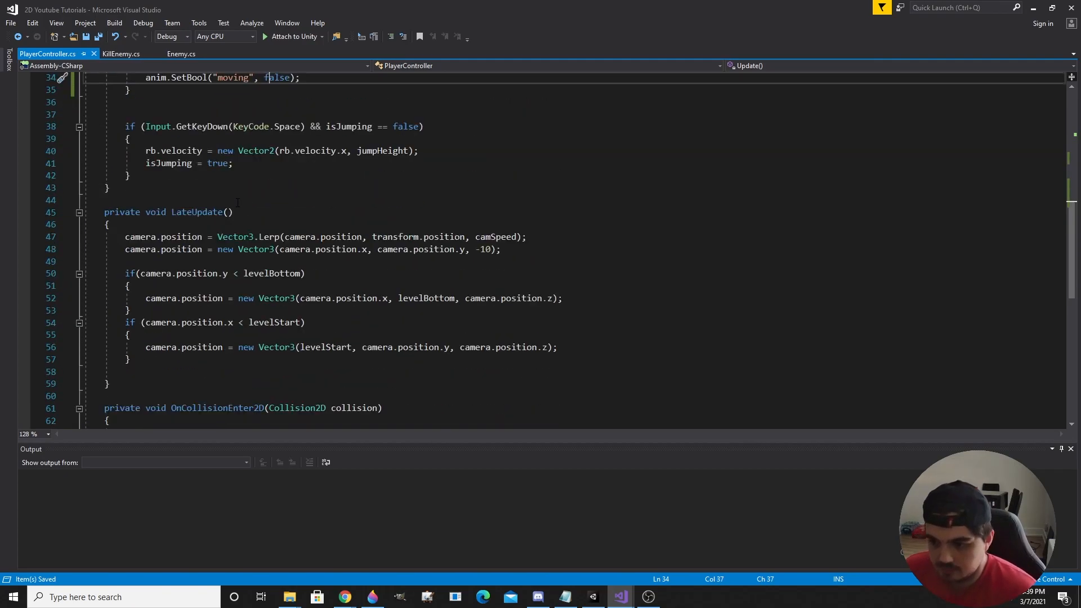
{"action": "scroll", "coordinate": [236, 204], "scroll_direction": "up", "scroll_amount": 2}
{"action": "left_click", "coordinate": [291, 236]}
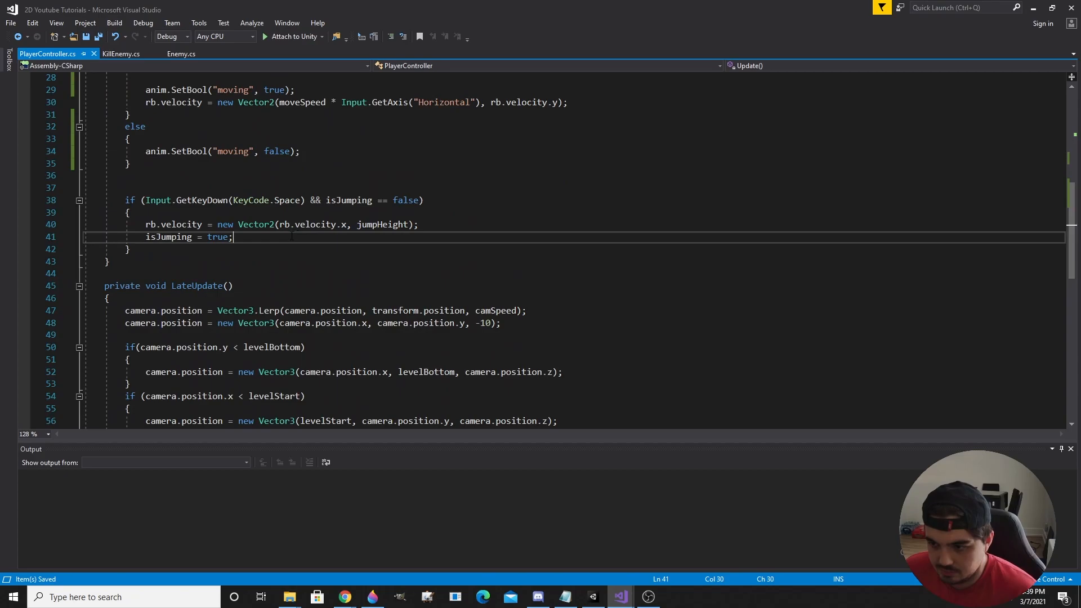
{"action": "key", "text": "Return"}
{"action": "key", "text": "ctrl+v"}
{"action": "double_click", "coordinate": [237, 250]}
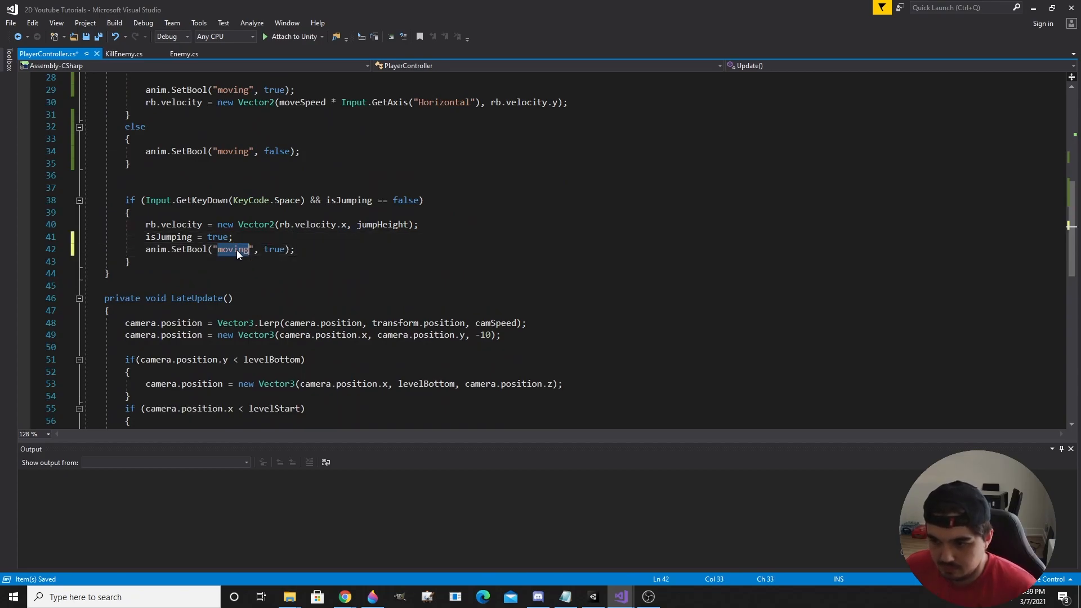
{"action": "type", "text": "Jump"}
{"action": "key", "text": "ctrl+s"}
Add anim.SetBool("Jump", false); after isJumping = false in OnCollisionEnter2D's Ground check and save the script
{"action": "scroll", "coordinate": [241, 250], "scroll_direction": "up", "scroll_amount": 6}
{"action": "scroll", "coordinate": [241, 250], "scroll_direction": "down", "scroll_amount": 12}
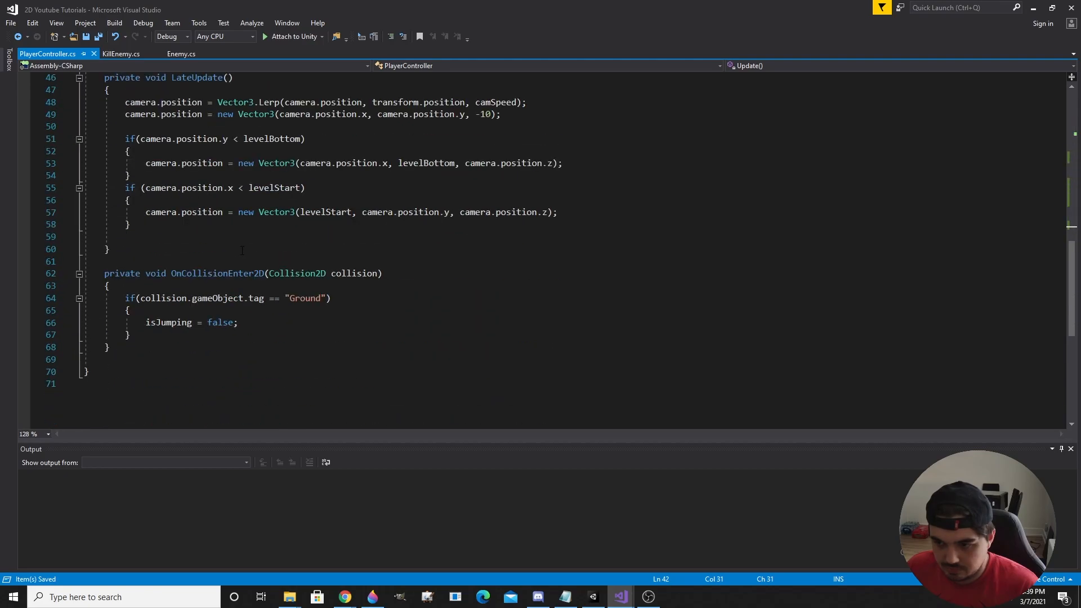
{"action": "left_click", "coordinate": [275, 323]}
{"action": "key", "text": "Return"}
{"action": "key", "text": "ctrl+v"}
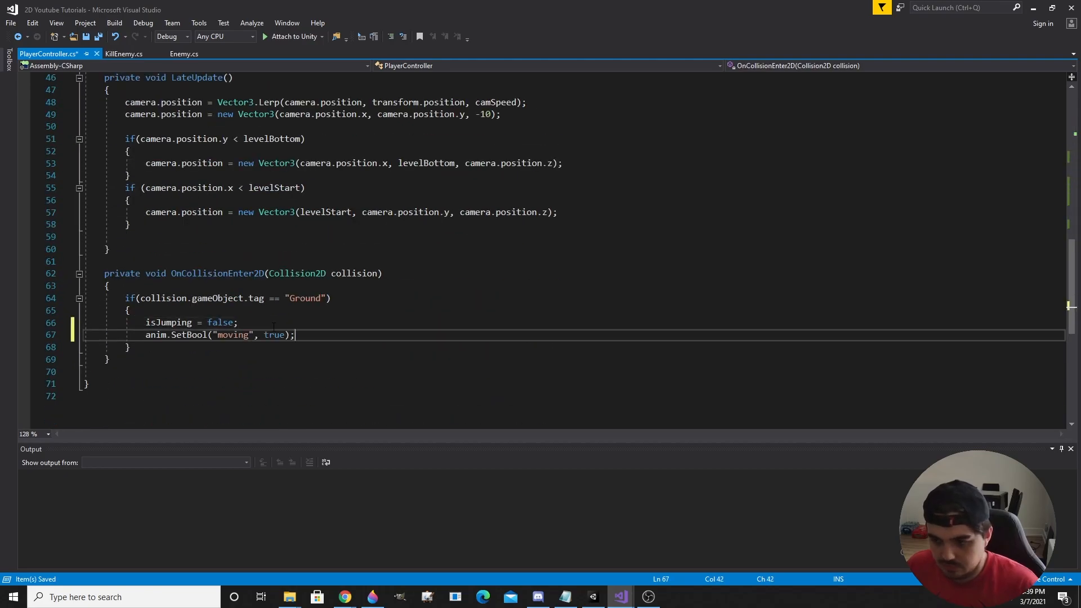
{"action": "left_click", "coordinate": [236, 343]}
{"action": "double_click", "coordinate": [227, 336]}
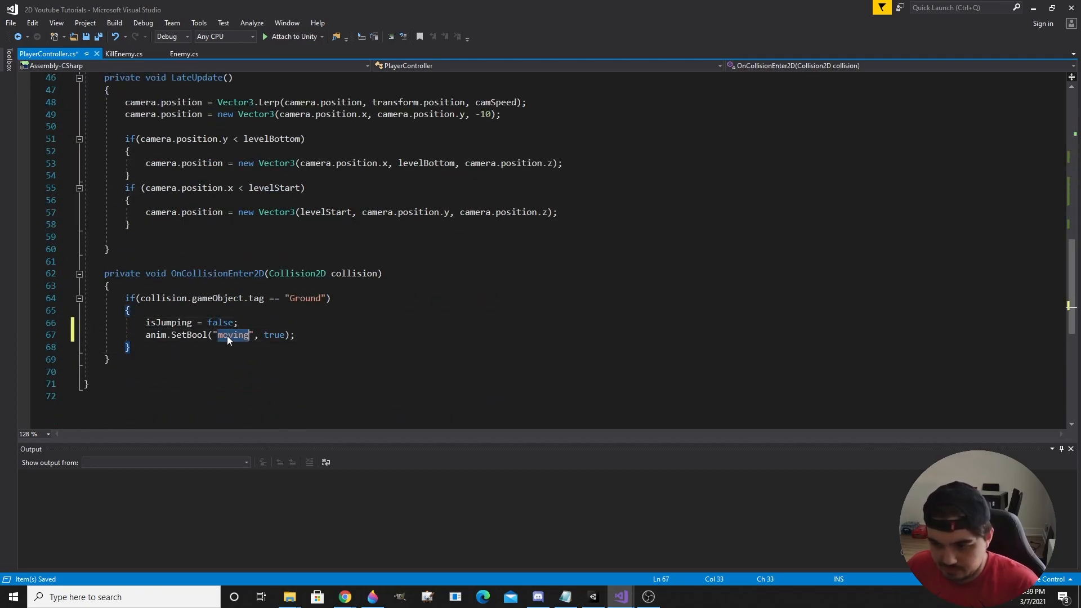
{"action": "type", "text": "Jump"}
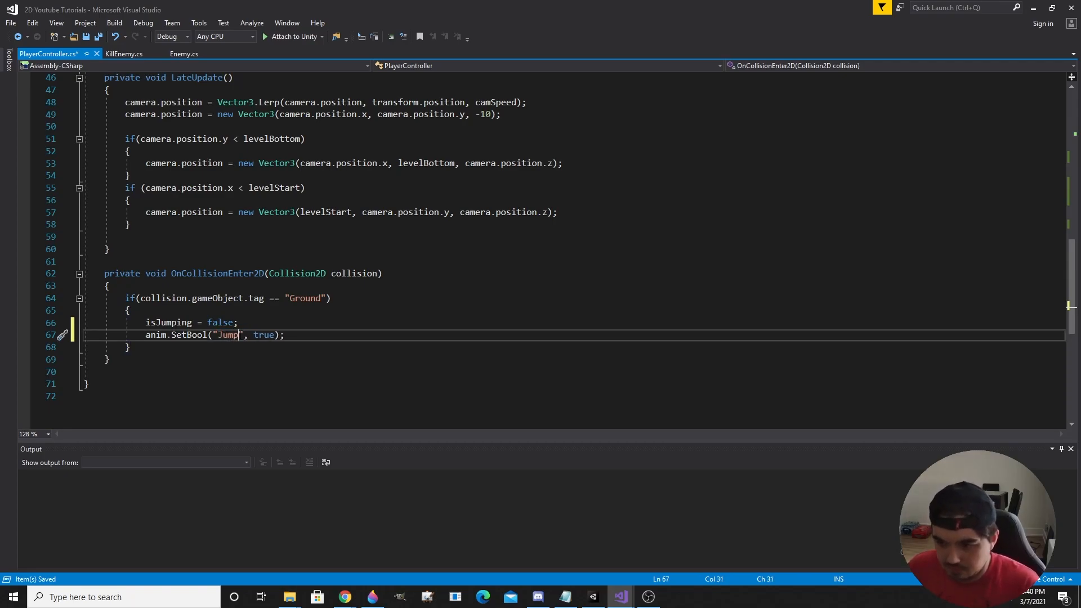
{"action": "double_click", "coordinate": [262, 335]}
{"action": "type", "text": "false"}
{"action": "left_click", "coordinate": [565, 323]}
{"action": "key", "text": "ctrl+s"}
Switch to Unity and assign the Player's Animator to the Anim field of its Player Controller script
{"action": "left_click", "coordinate": [593, 596]}
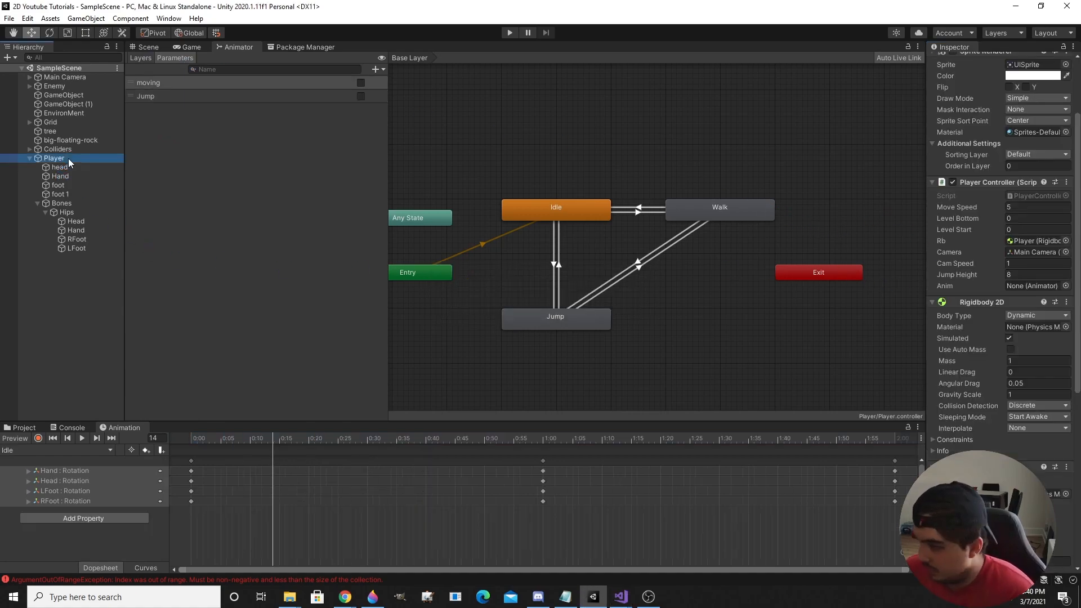
{"action": "left_click_drag", "start_coordinate": [823, 286], "coordinate": [1049, 287]}
{"action": "left_click", "coordinate": [853, 338]}
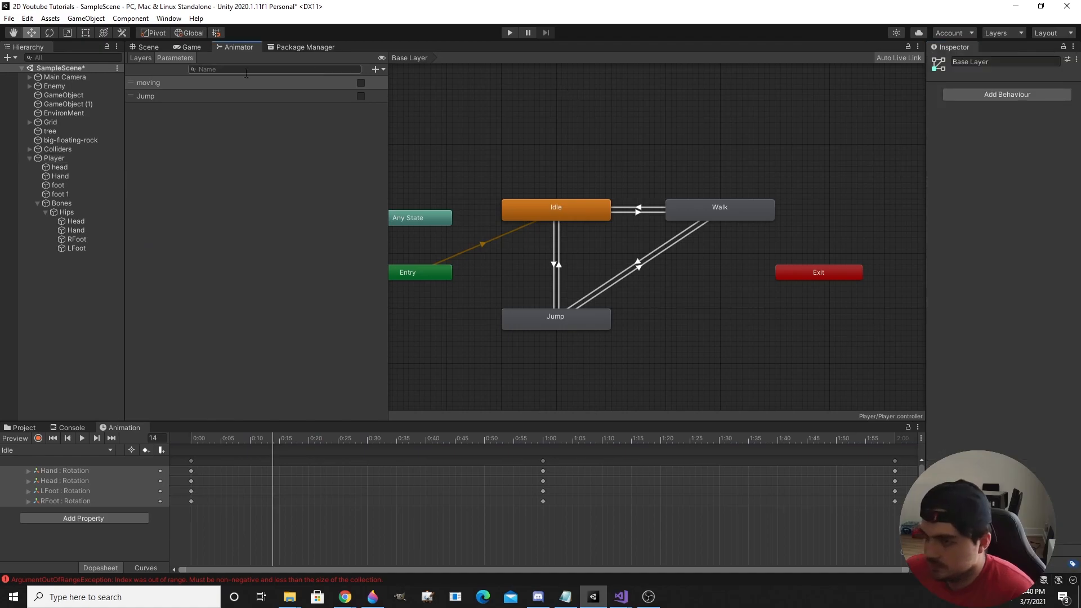
Move the Player in the scene along X onto the grassy platform beneath the tree at the level start
{"action": "left_click", "coordinate": [149, 47]}
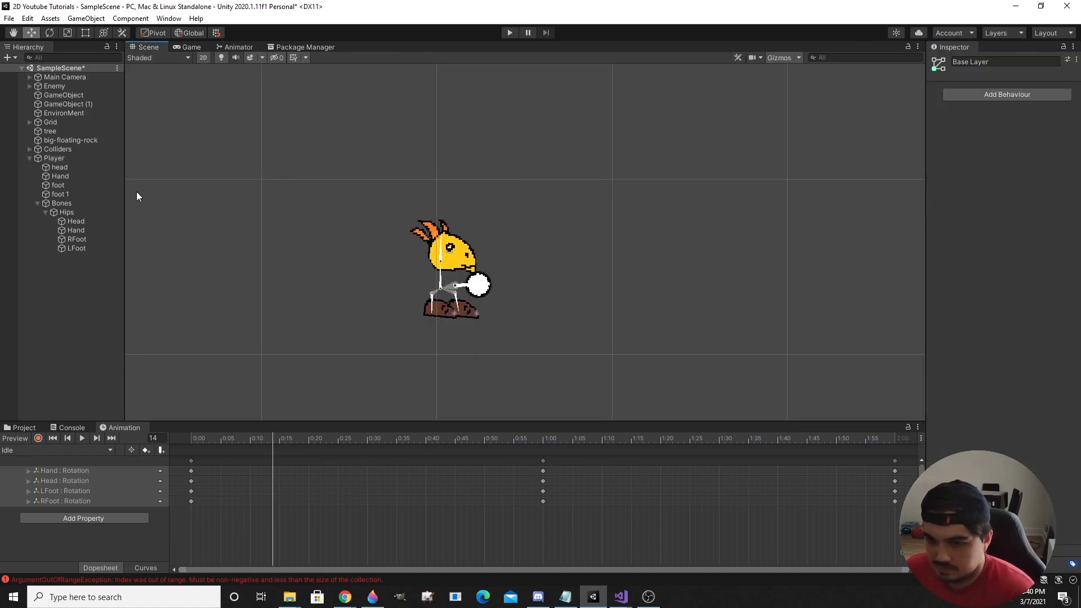
{"action": "left_click", "coordinate": [54, 159]}
{"action": "scroll", "coordinate": [272, 194], "scroll_direction": "down", "scroll_amount": 4}
{"action": "scroll", "coordinate": [323, 226], "scroll_direction": "down", "scroll_amount": 4}
{"action": "middle_click_drag", "start_coordinate": [305, 225], "coordinate": [606, 244]}
{"action": "scroll", "coordinate": [608, 245], "scroll_direction": "down", "scroll_amount": 5}
{"action": "scroll", "coordinate": [527, 229], "scroll_direction": "down", "scroll_amount": 2}
{"action": "middle_click_drag", "start_coordinate": [526, 230], "coordinate": [593, 247]}
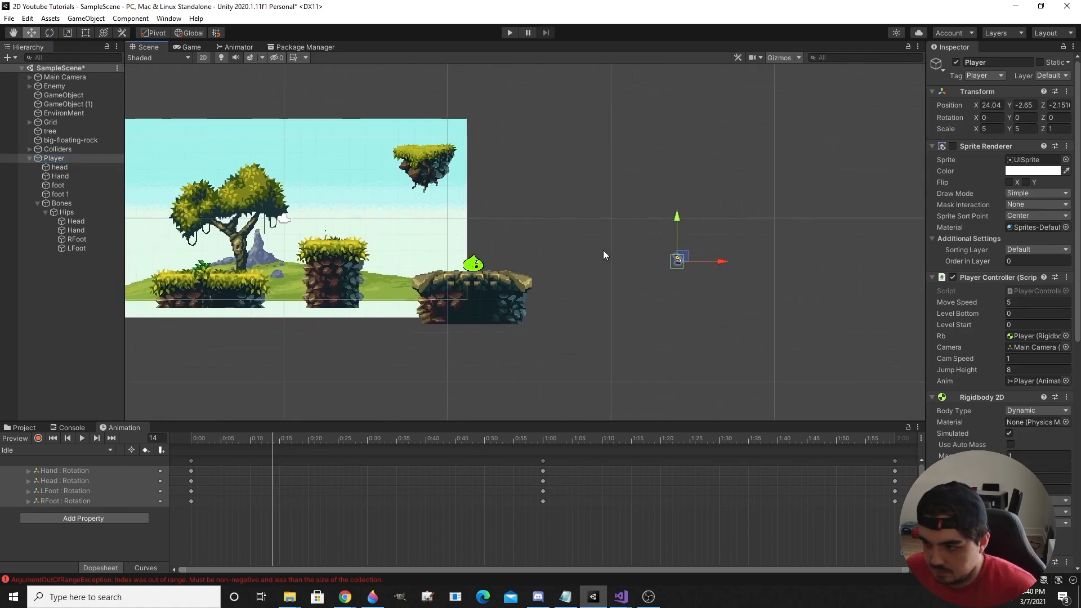
{"action": "left_click_drag", "start_coordinate": [680, 260], "coordinate": [187, 264]}
{"action": "left_click", "coordinate": [589, 192]}
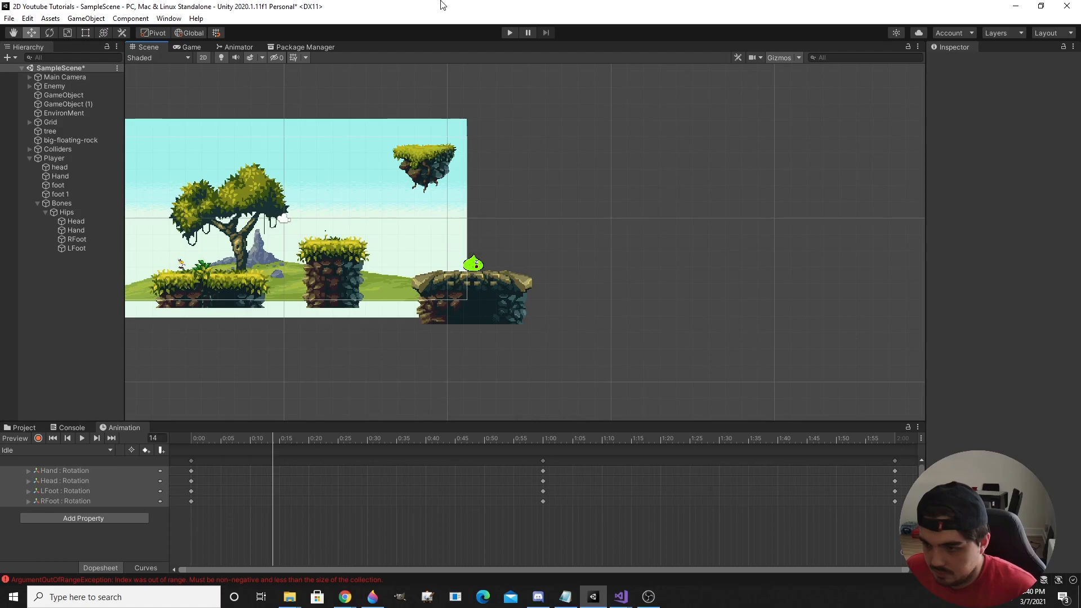
Play-test the game, walking and jumping the Player across the platforms to check its animations, and stop playing
{"action": "left_click", "coordinate": [507, 33]}
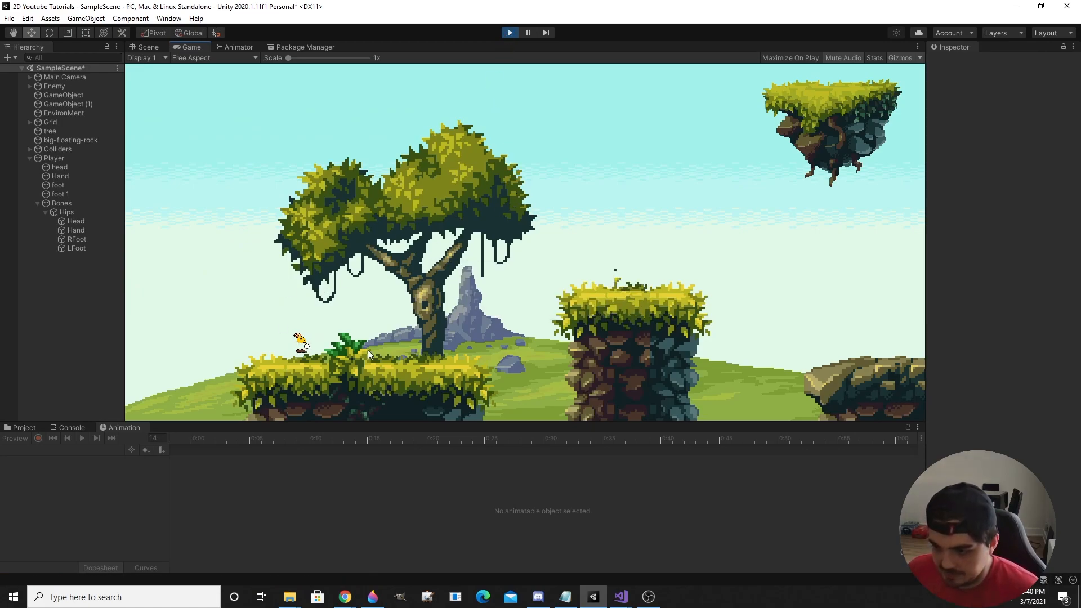
{"action": "key", "text": "d"}
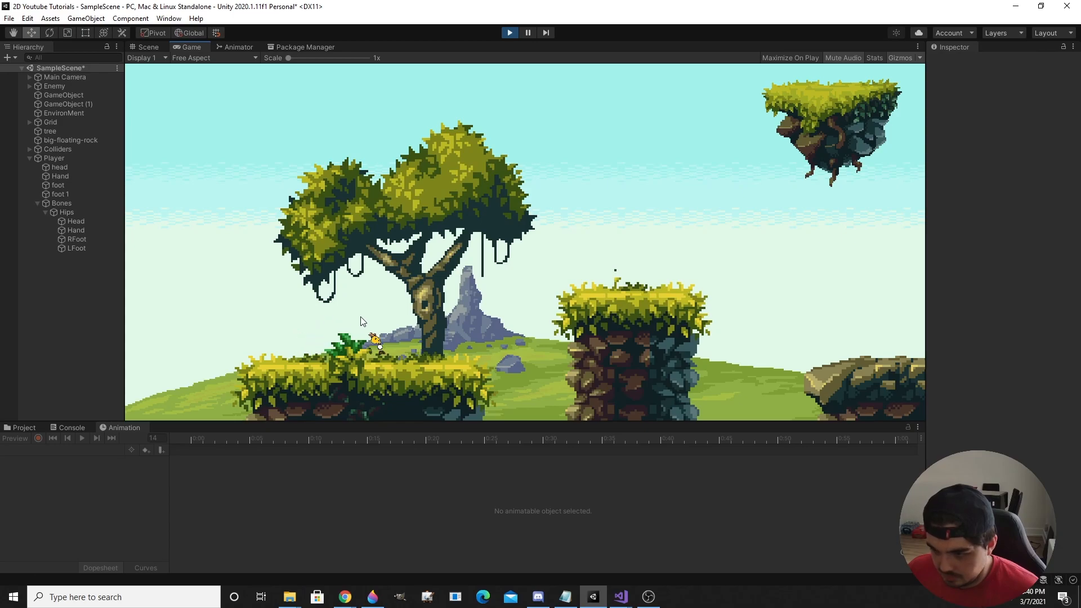
{"action": "key", "text": "a"}
{"action": "key", "text": "d"}
{"action": "key", "text": "a"}
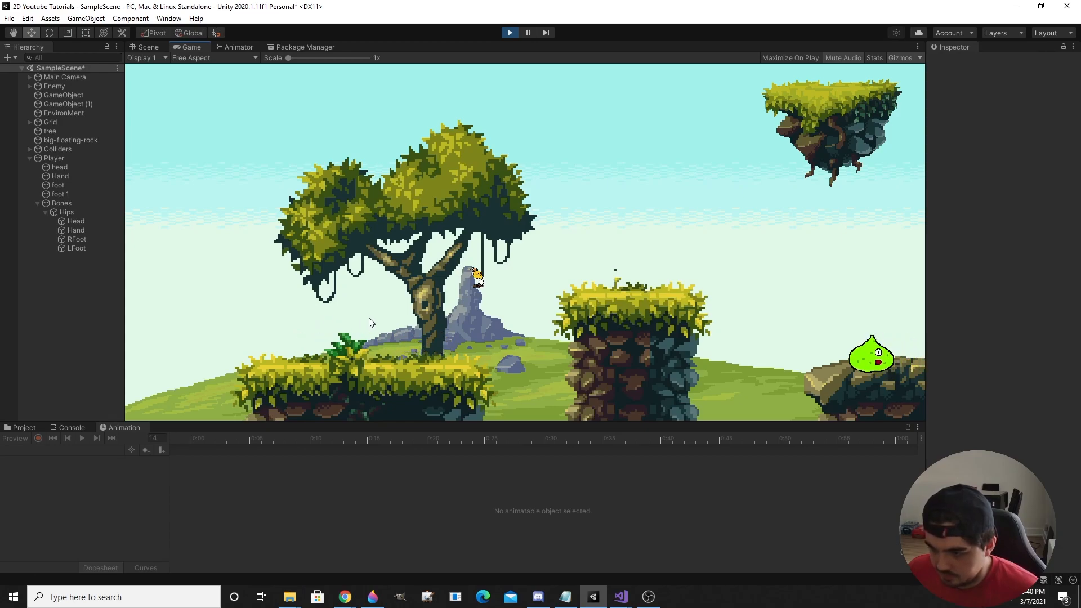
{"action": "key", "text": "d"}
{"action": "key", "text": "space"}
{"action": "key", "text": "space"}
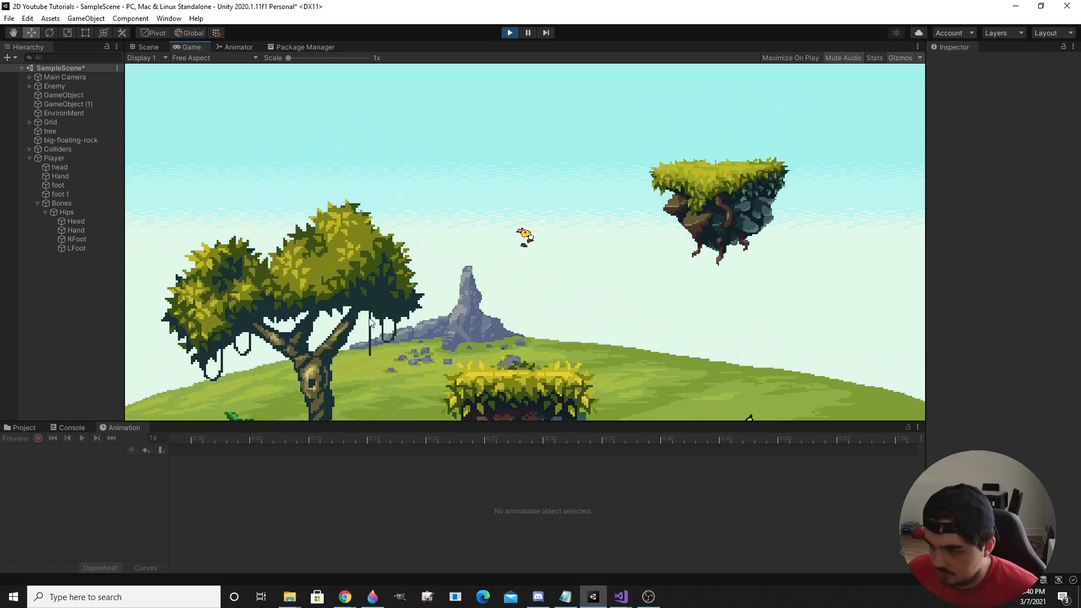
{"action": "key", "text": "space"}
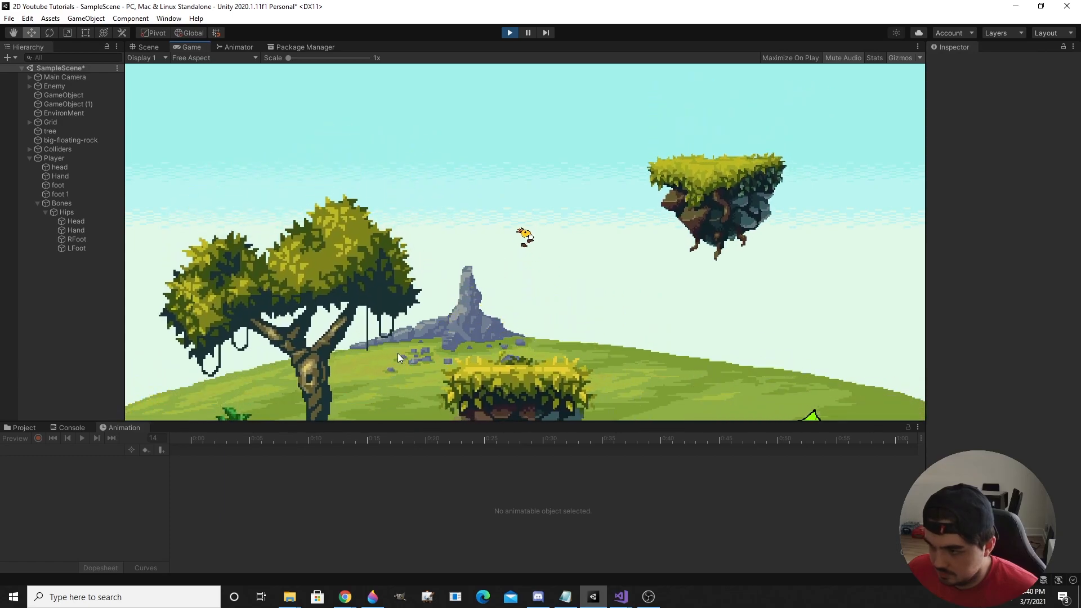
{"action": "key", "text": "d"}
{"action": "key", "text": "a"}
{"action": "key", "text": "space"}
{"action": "key", "text": "d"}
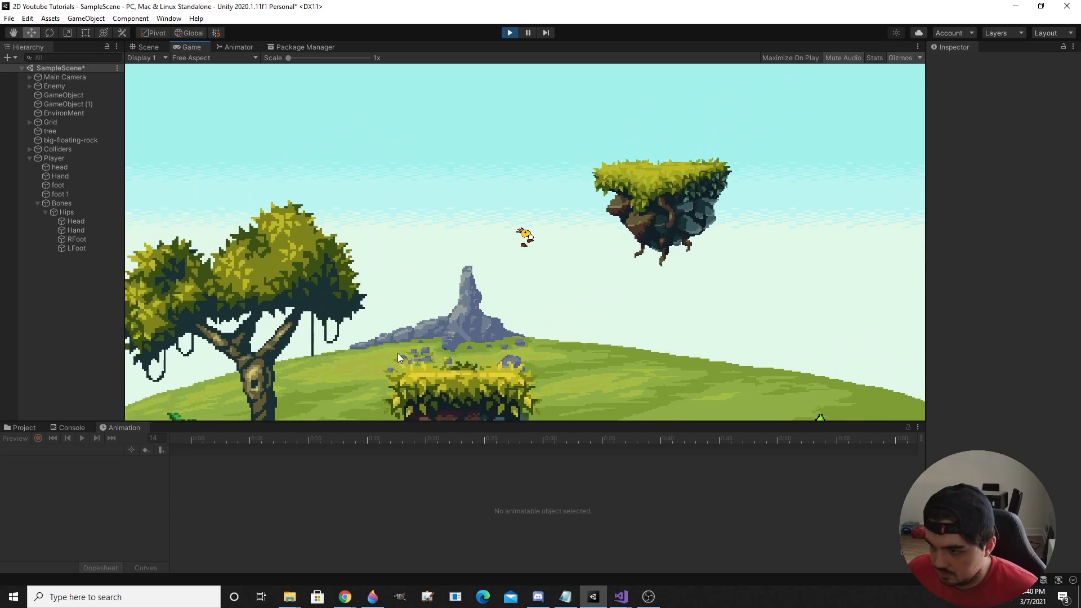
{"action": "key", "text": "d"}
{"action": "key", "text": "space"}
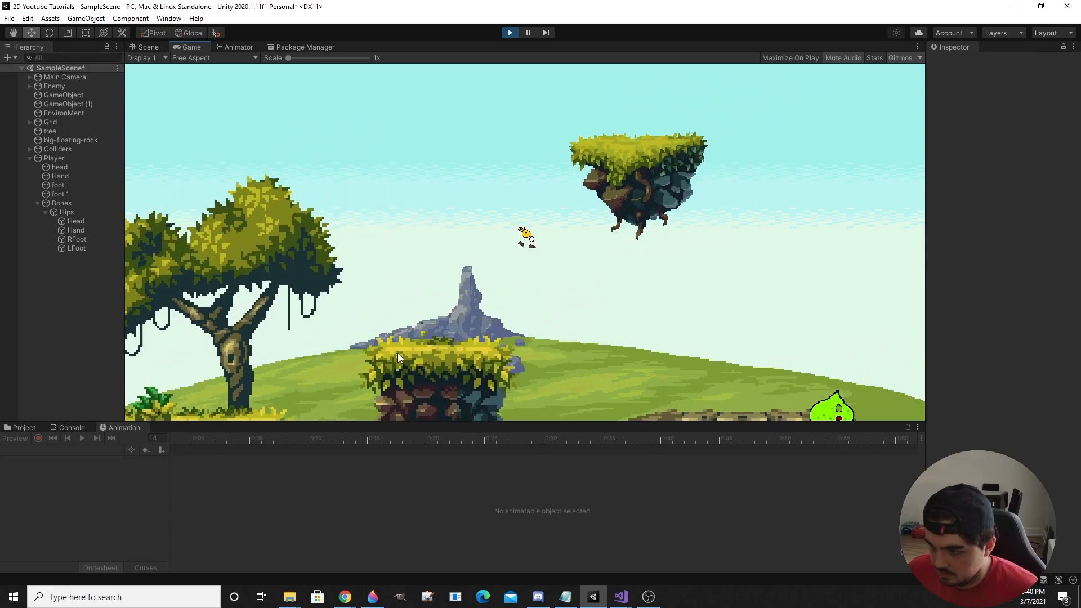
{"action": "key", "text": "space"}
{"action": "key", "text": "d"}
{"action": "key", "text": "d"}
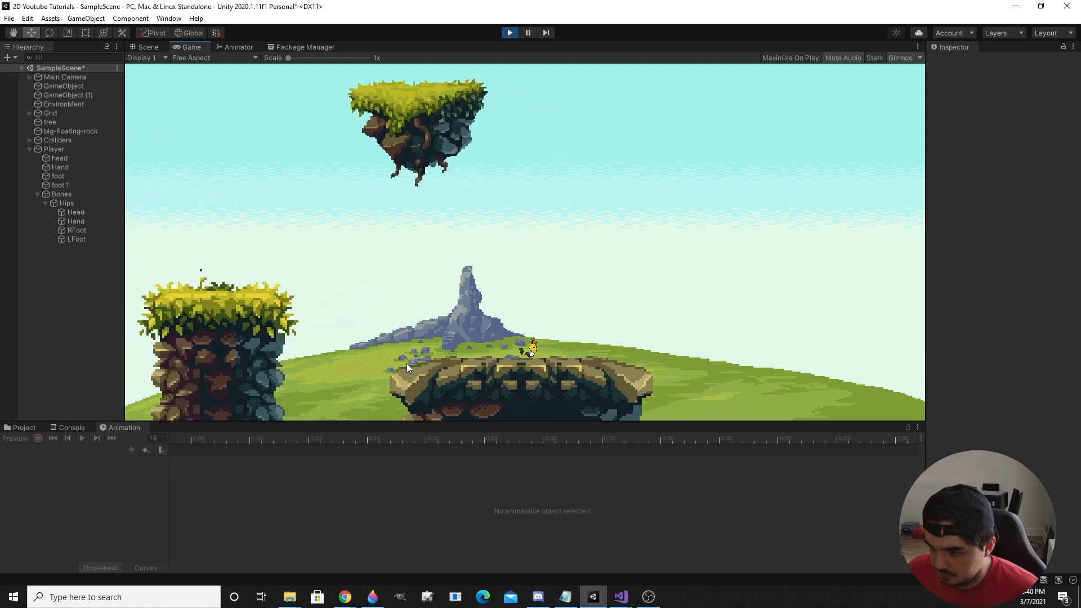
{"action": "key", "text": "a"}
{"action": "key", "text": "space"}
{"action": "key", "text": "d"}
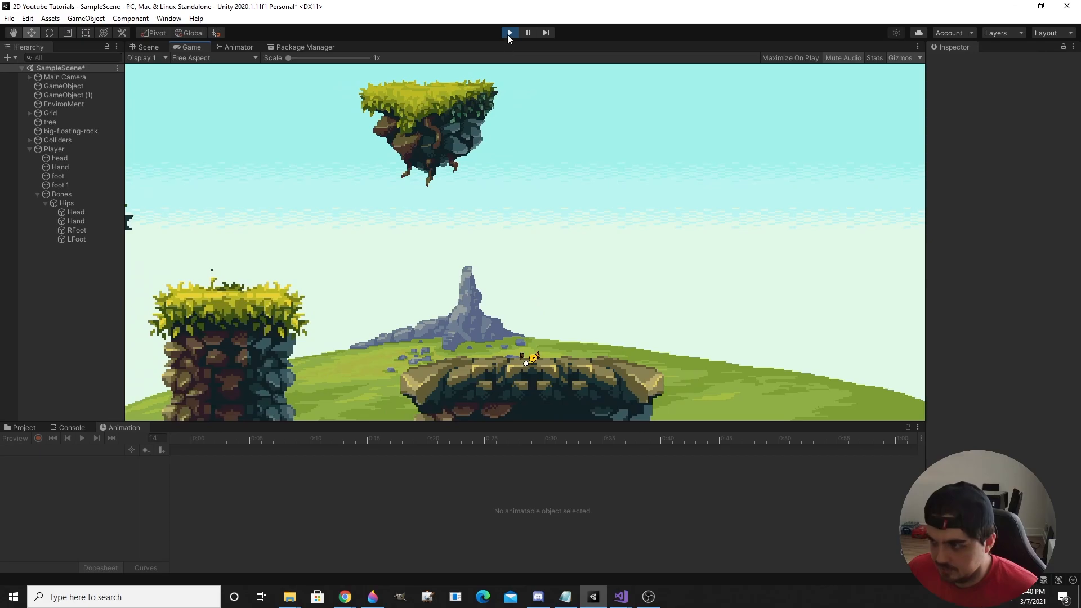
{"action": "left_click", "coordinate": [509, 34]}
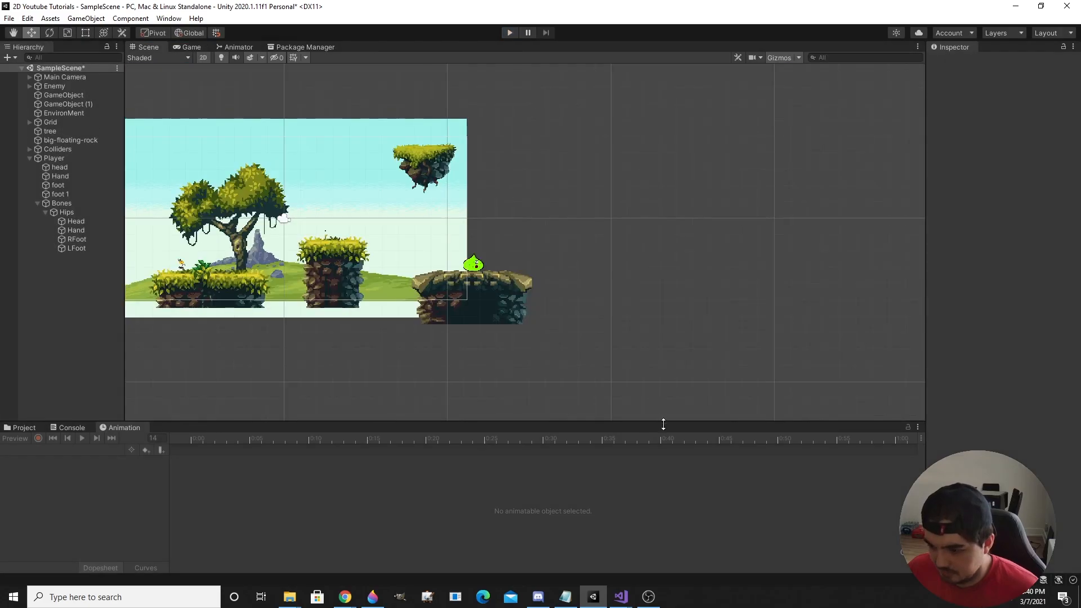
Add the condition Jump true to the Walk to Jump transition in the Animator
{"action": "left_click", "coordinate": [239, 47]}
{"action": "left_click", "coordinate": [622, 274]}
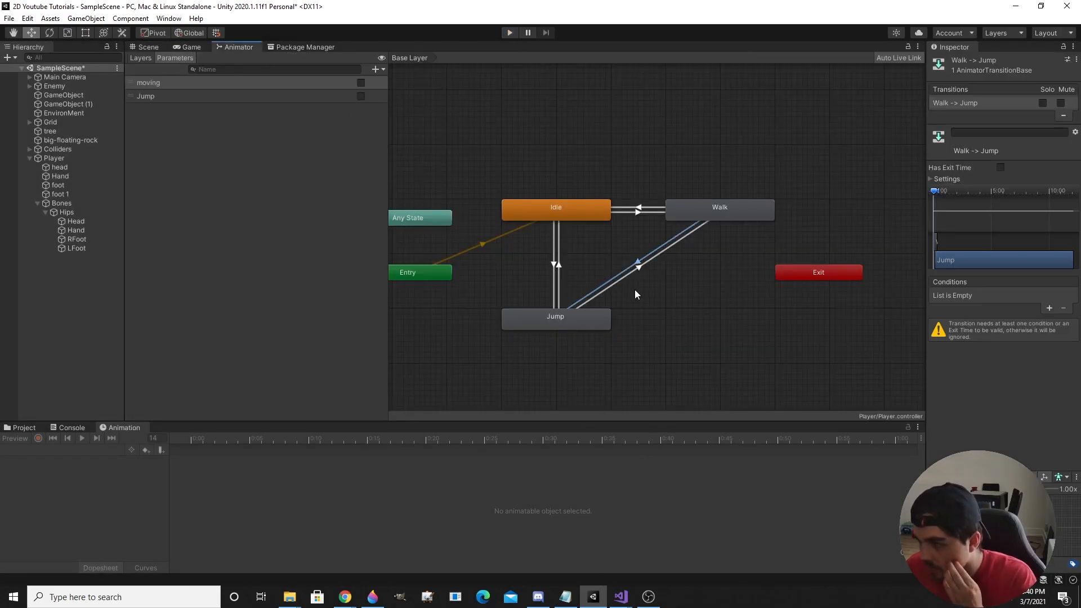
{"action": "left_click", "coordinate": [1049, 308]}
{"action": "left_click", "coordinate": [996, 296]}
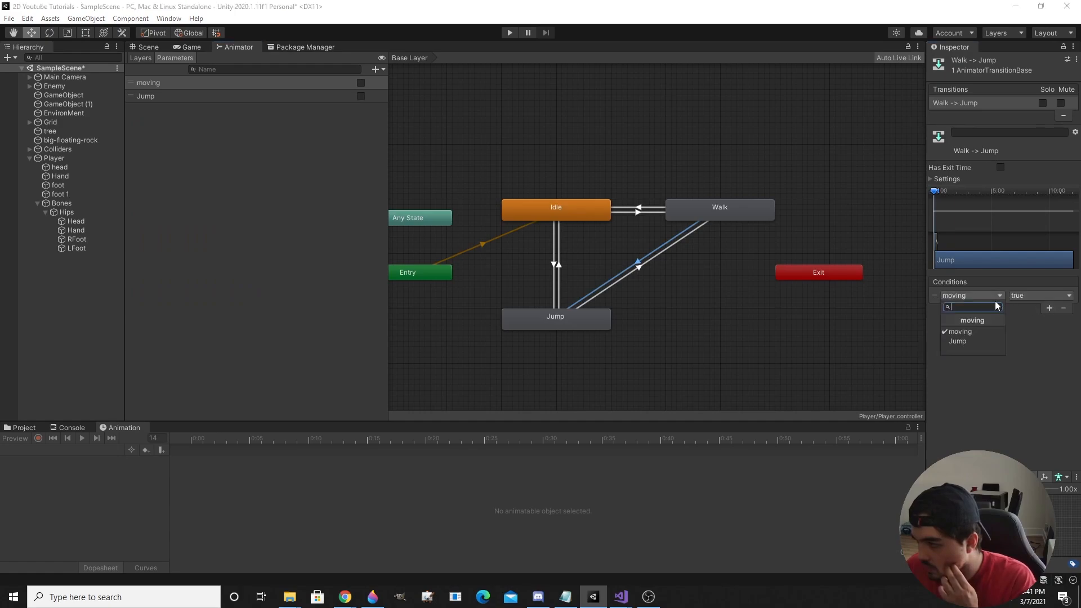
{"action": "left_click", "coordinate": [974, 342]}
{"action": "left_click", "coordinate": [837, 343]}
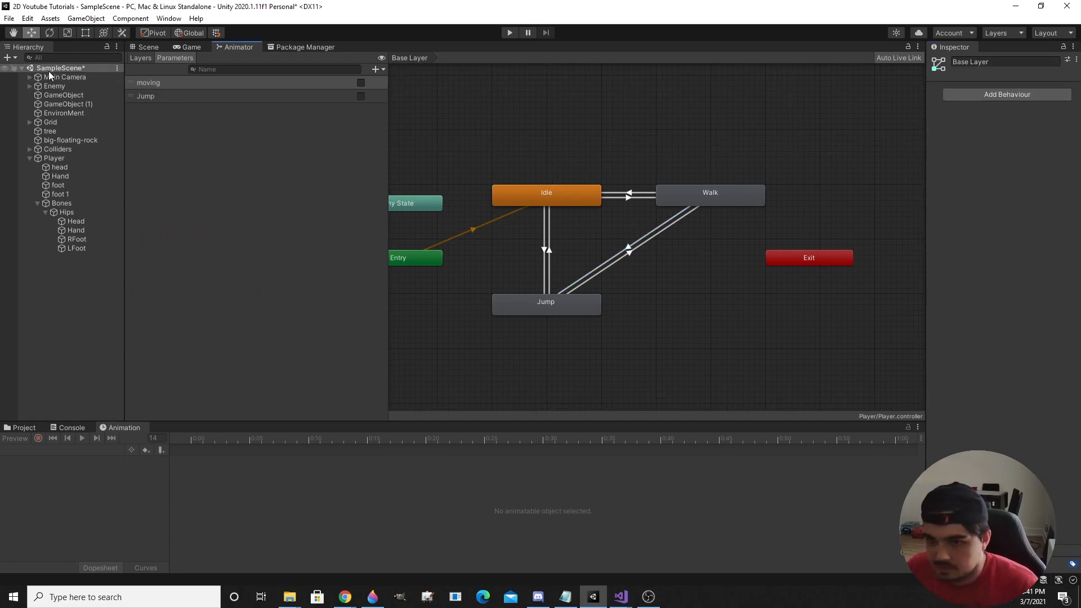